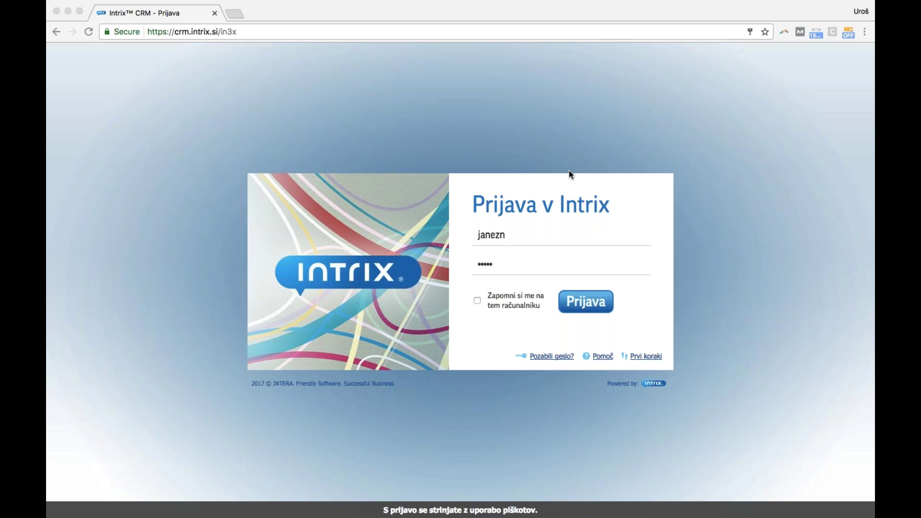
Sign in to Intrix CRM at the crm.intrix.si address and open your user profile
double_click(181, 32)
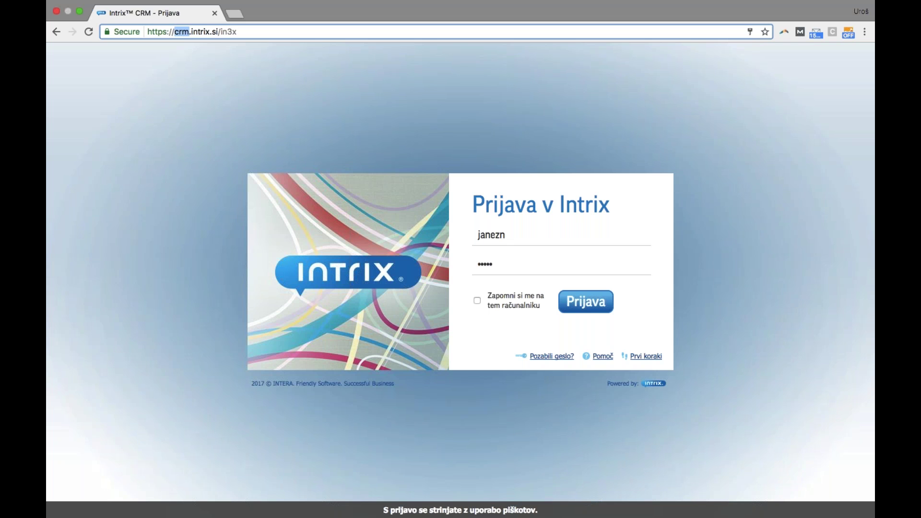
drag(174, 31, 224, 32)
click(588, 307)
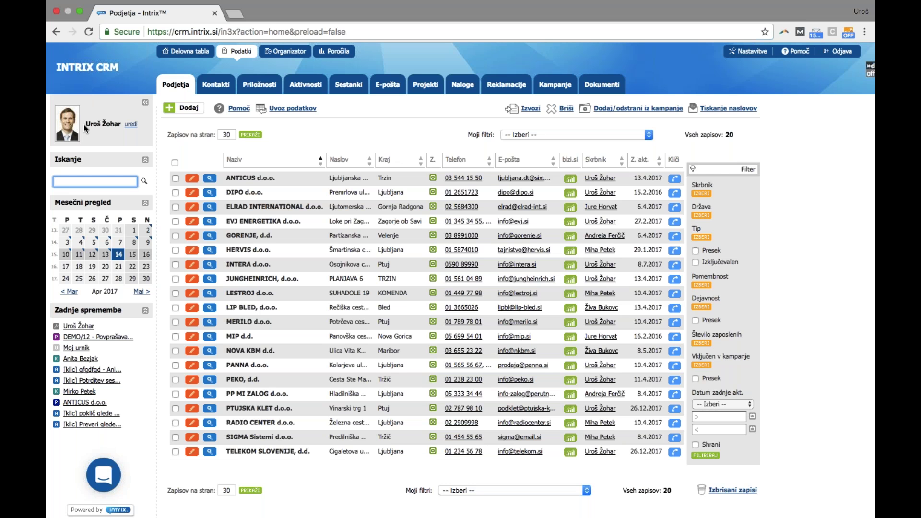
click(131, 124)
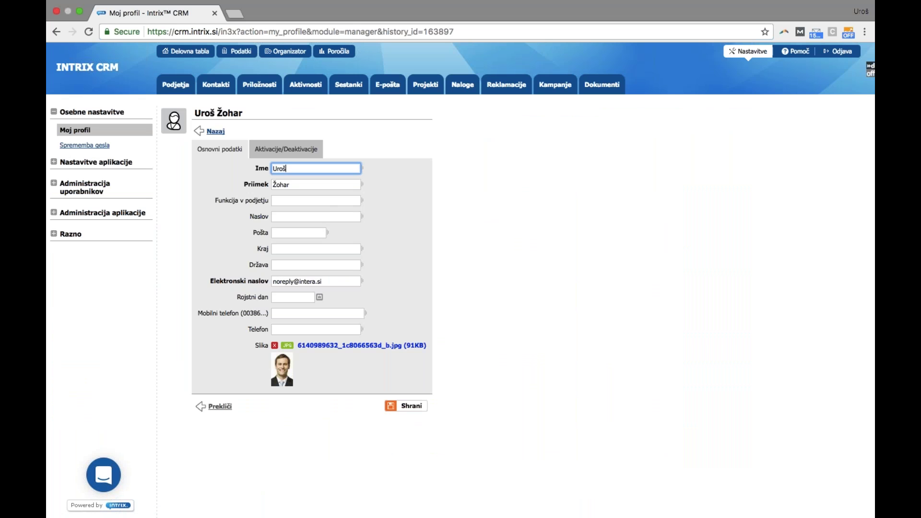
Replace the noreply profile e-mail with your own address and add your autofilled mobile number
click(336, 283)
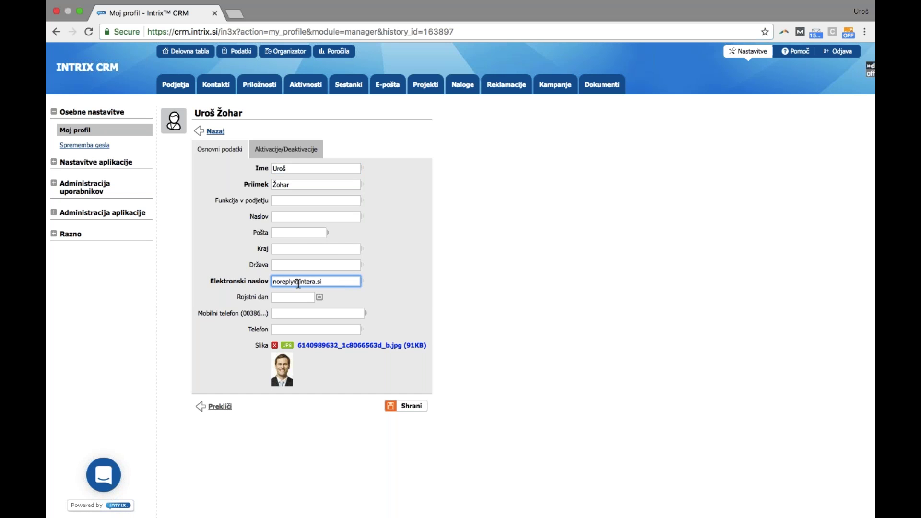
drag(294, 282, 245, 284)
click(317, 313)
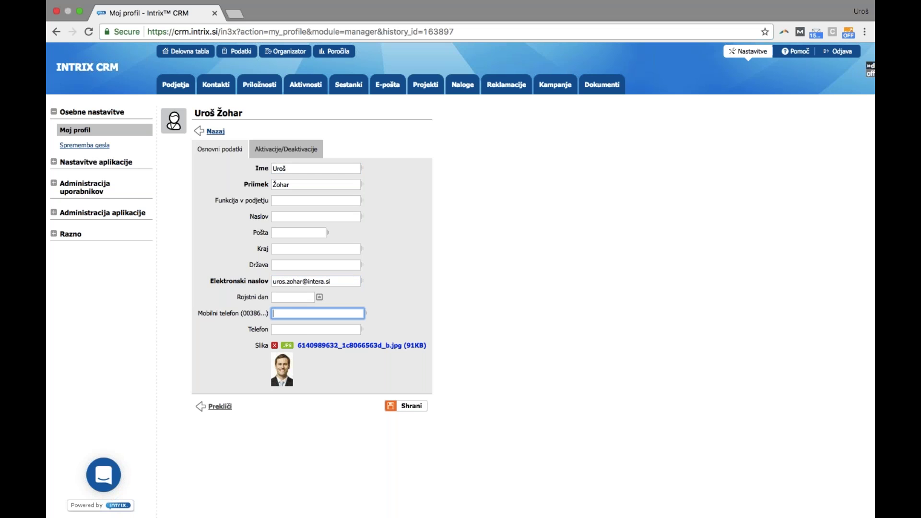
text(00386)
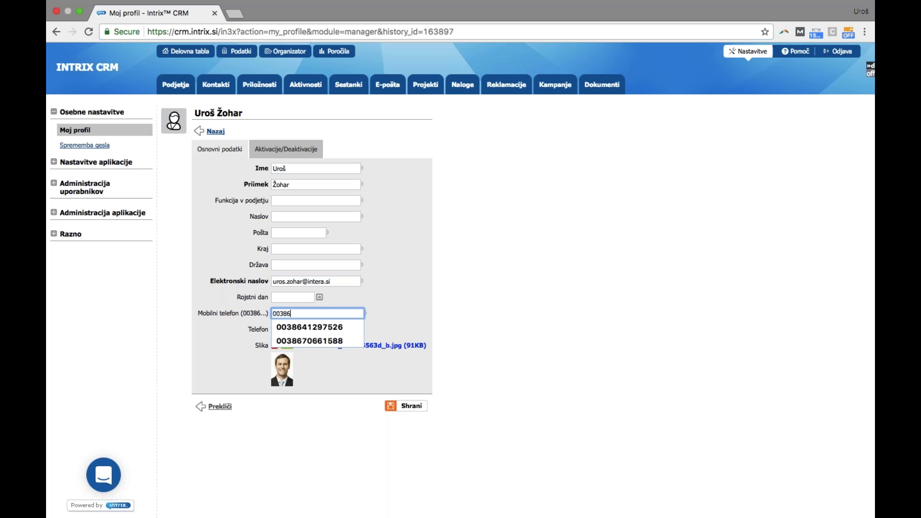
key(Down)
key(Return)
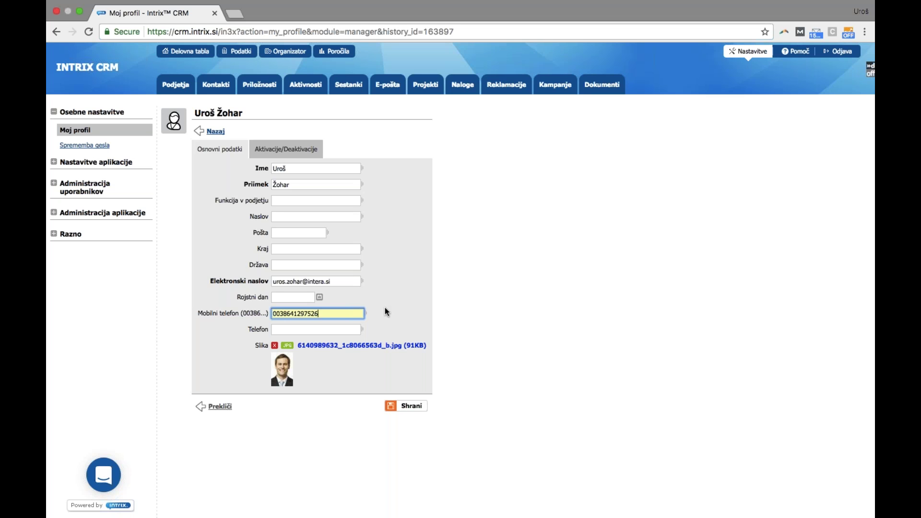
key(Down)
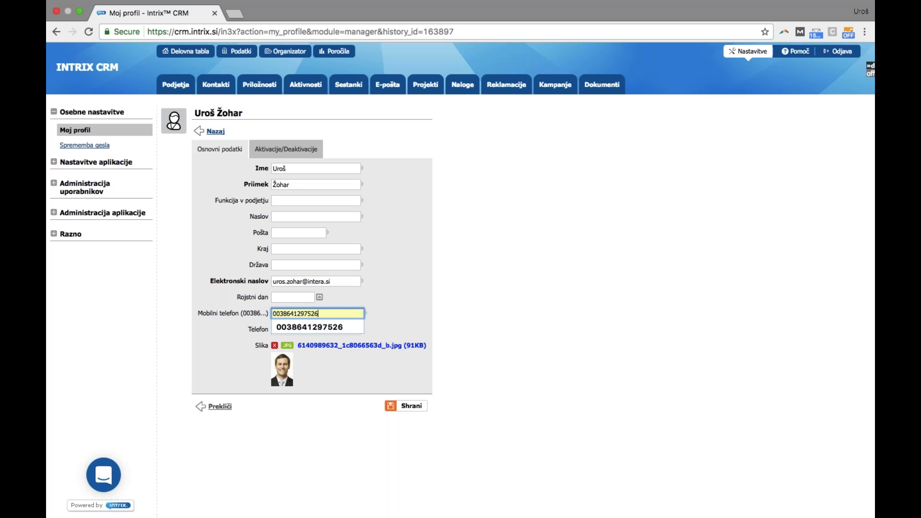
key(Escape)
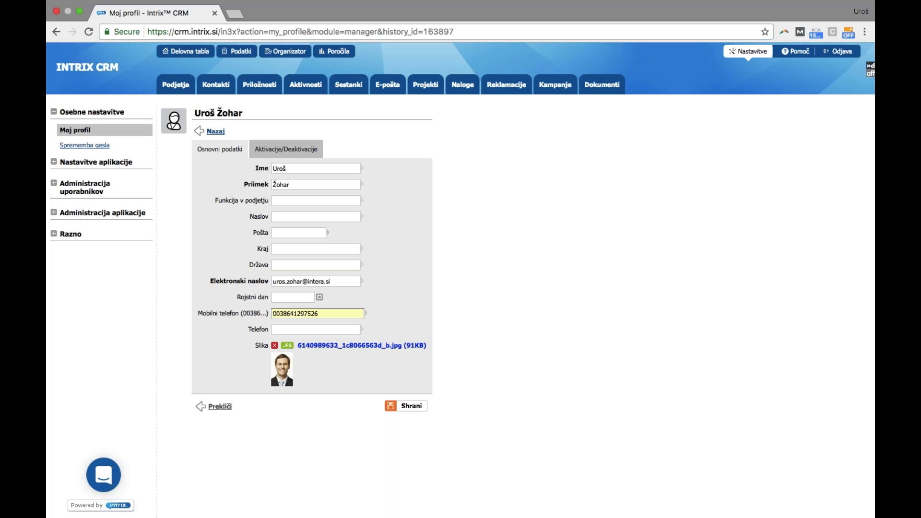
click(412, 408)
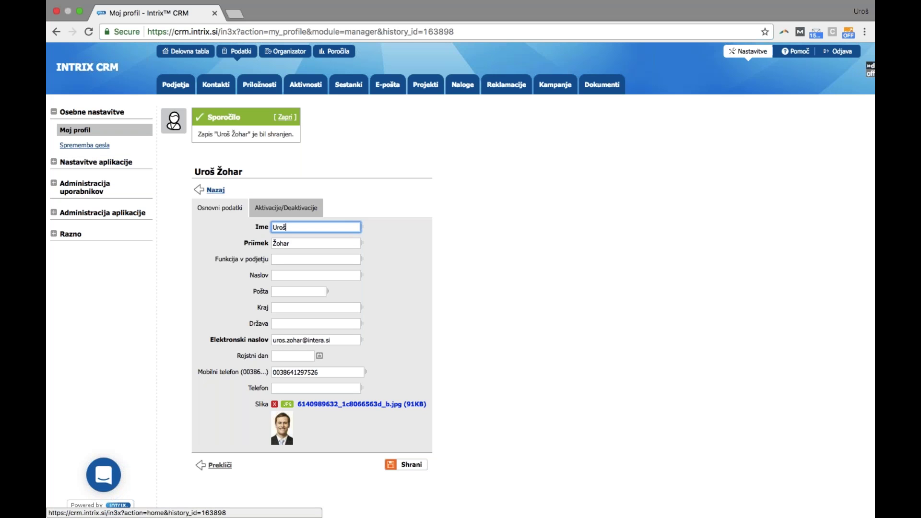
Return to the Podjetja companies list via the Podatki tab
click(237, 51)
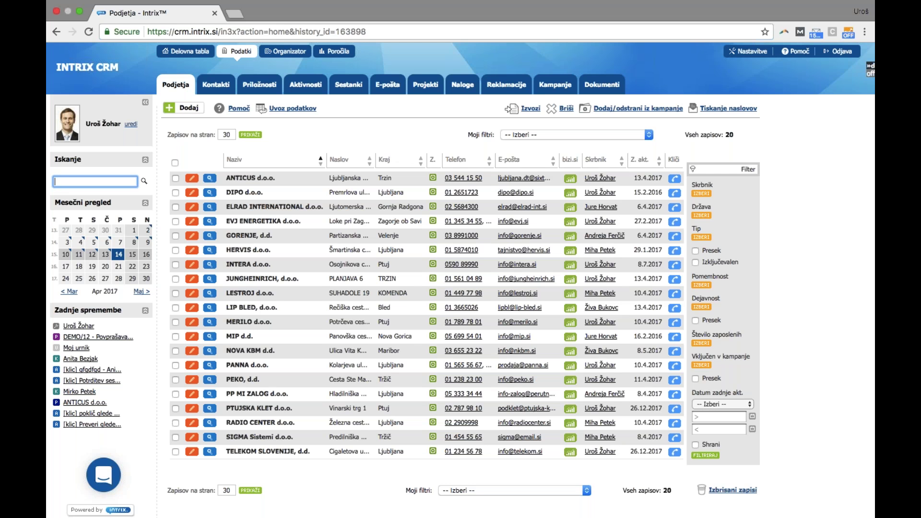
Add a company named Hoteli Bernardin, auto-filled from the BIZI.SI entry Hoteli Bernardin d.d. Portorož
click(188, 109)
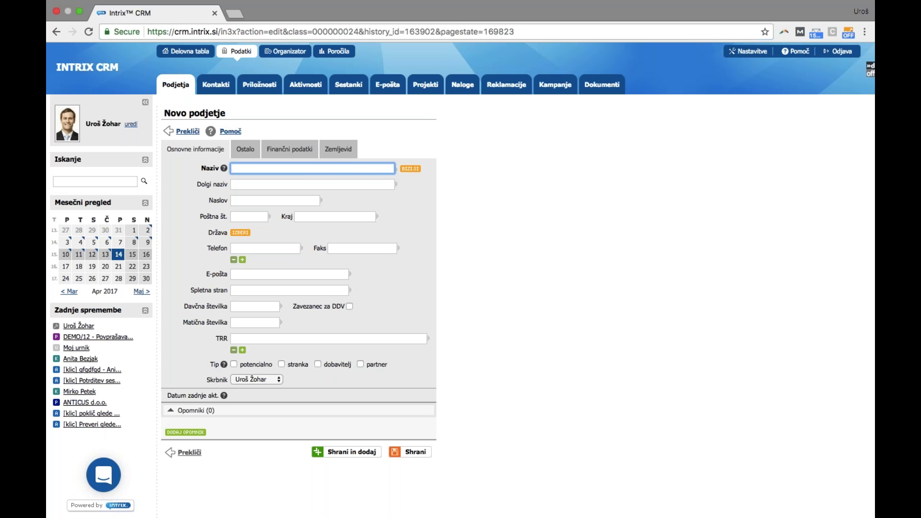
text(oteli bernardin)
click(410, 170)
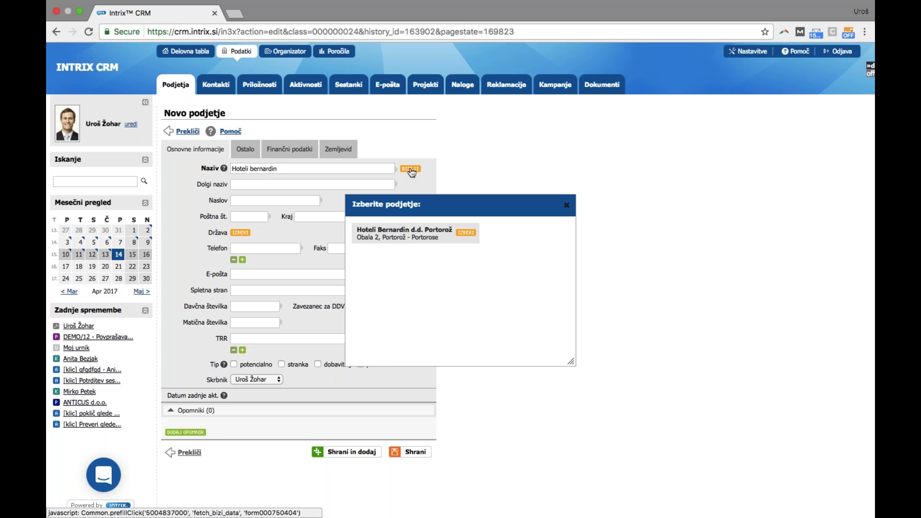
click(464, 233)
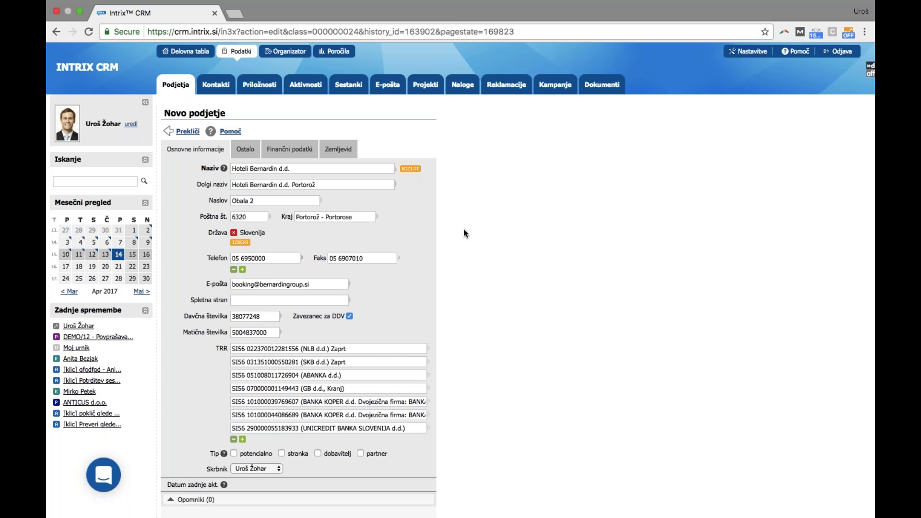
click(245, 152)
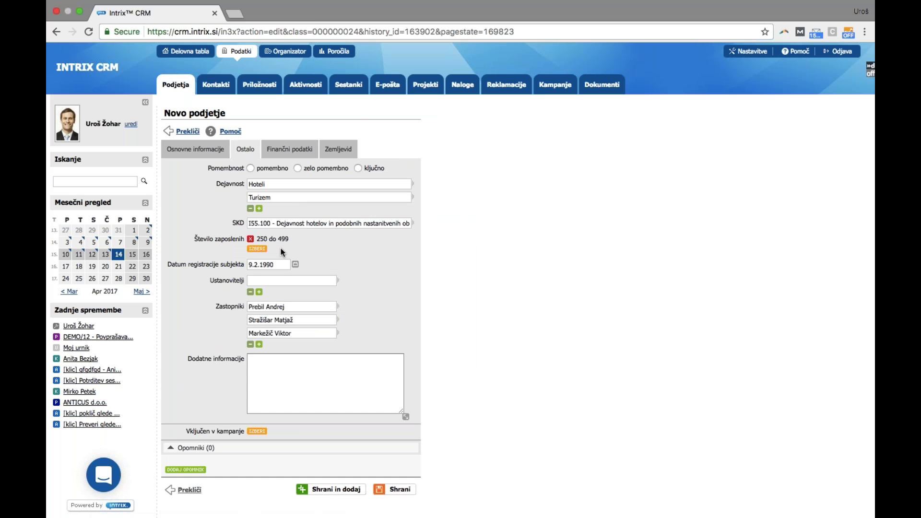
click(289, 149)
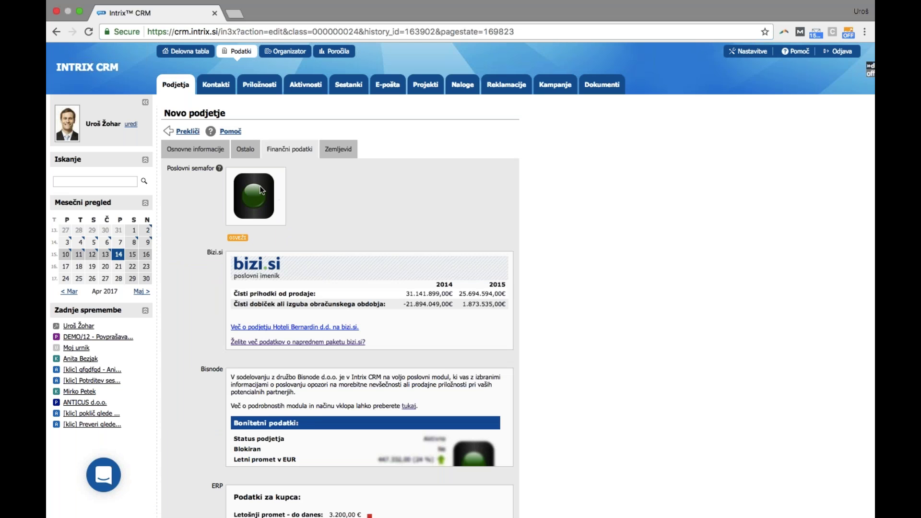
drag(455, 294, 558, 320)
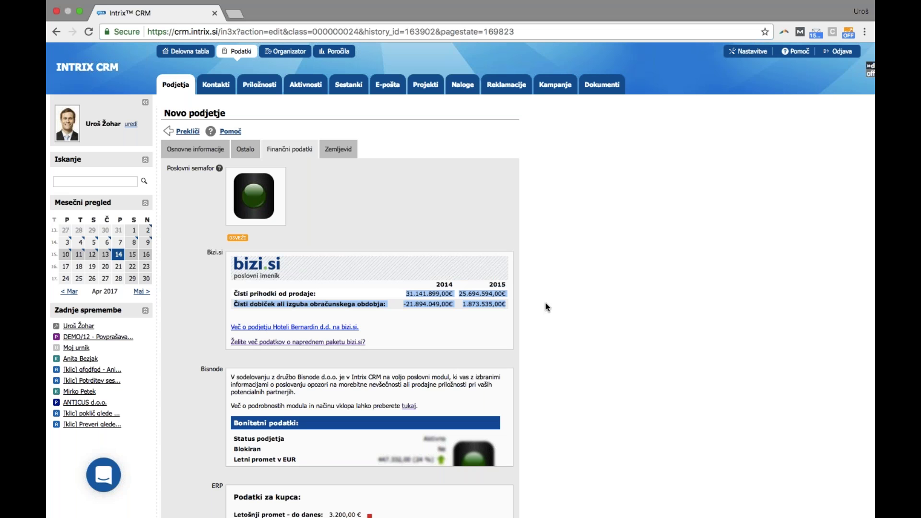
click(207, 150)
click(246, 149)
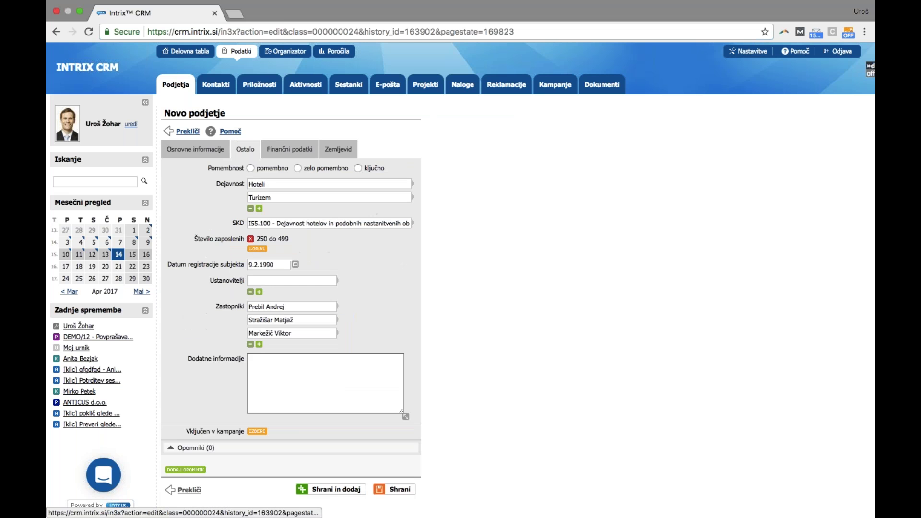
click(288, 150)
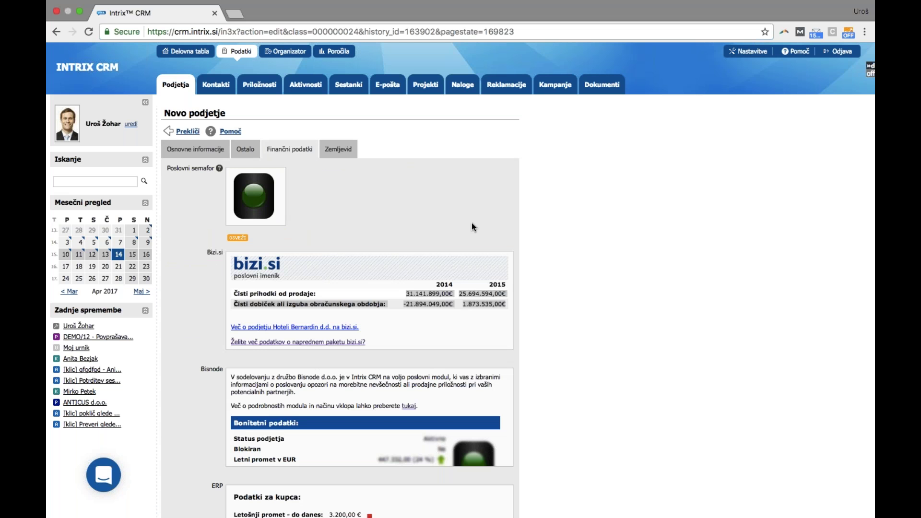
scroll(491, 235, down, 3)
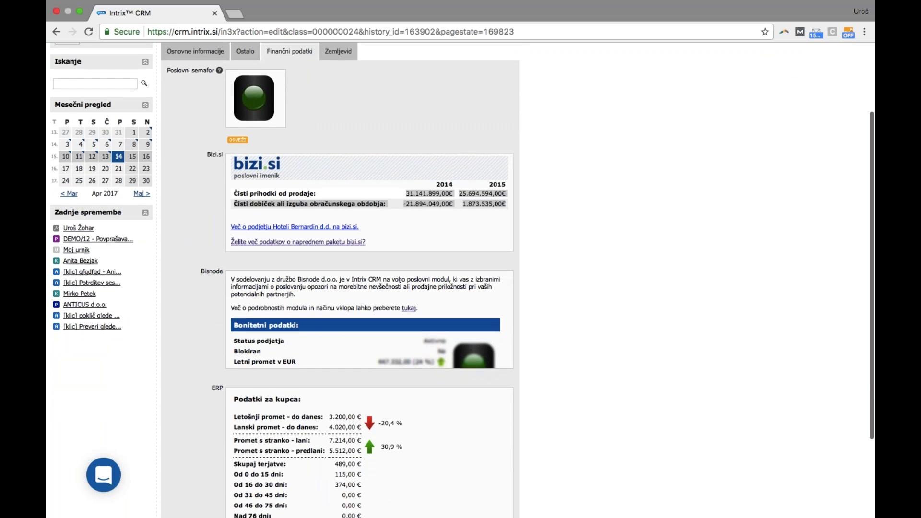
scroll(537, 238, down, 3)
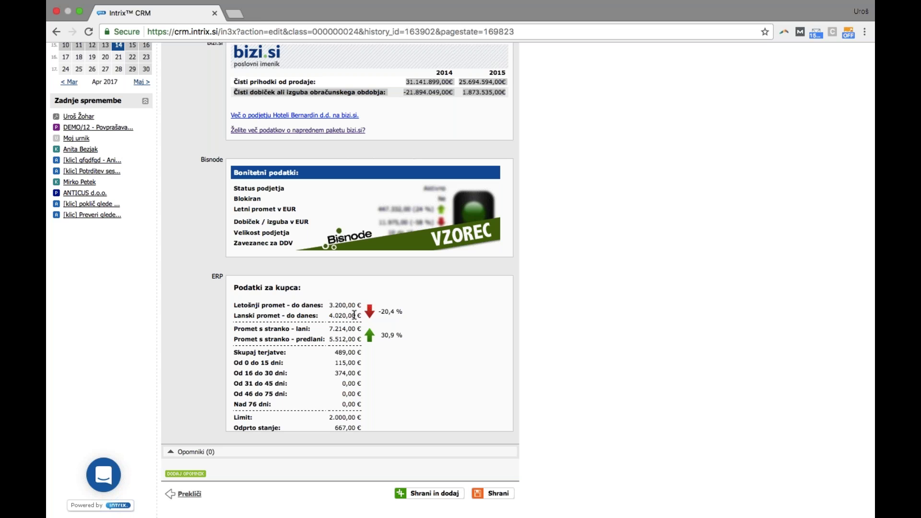
drag(232, 305, 362, 407)
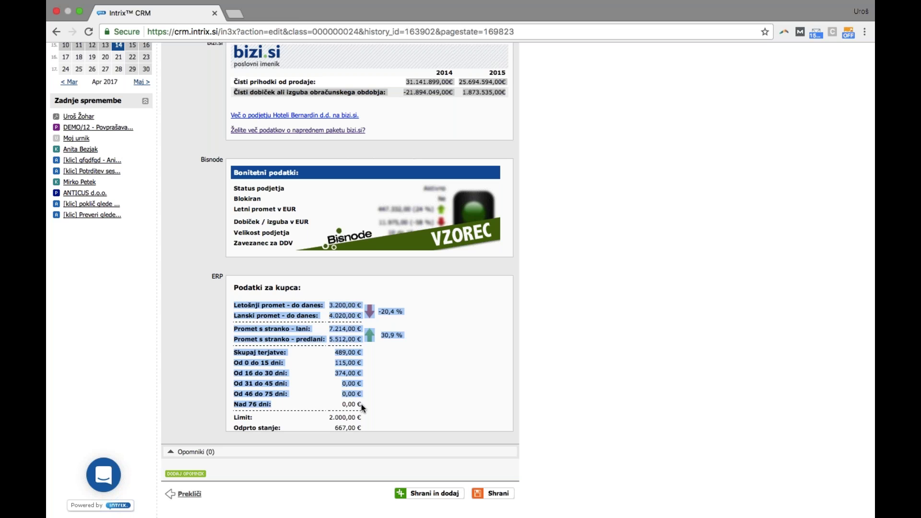
scroll(384, 401, down, 1)
click(414, 398)
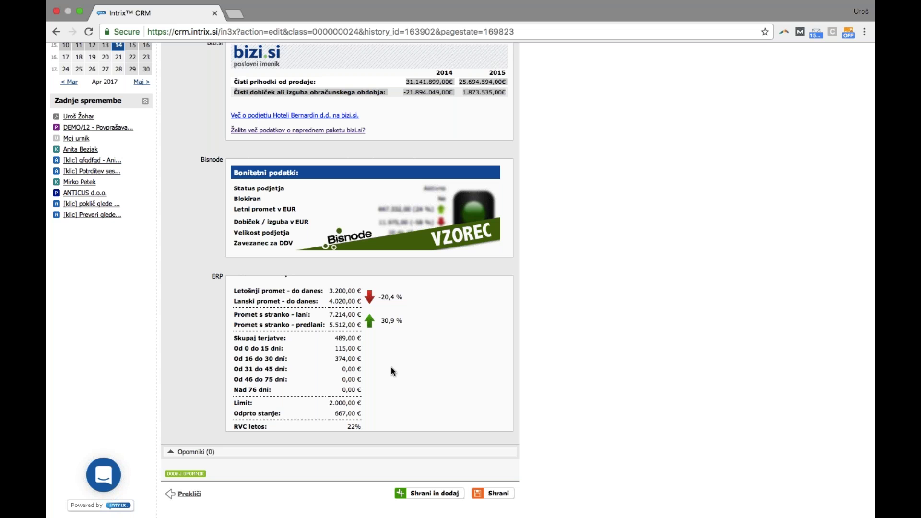
scroll(519, 349, up, 2)
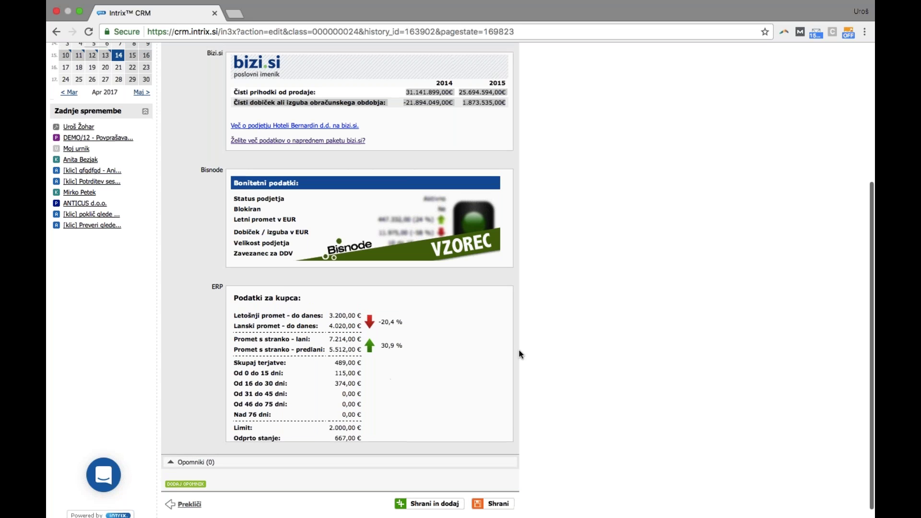
scroll(551, 352, up, 3)
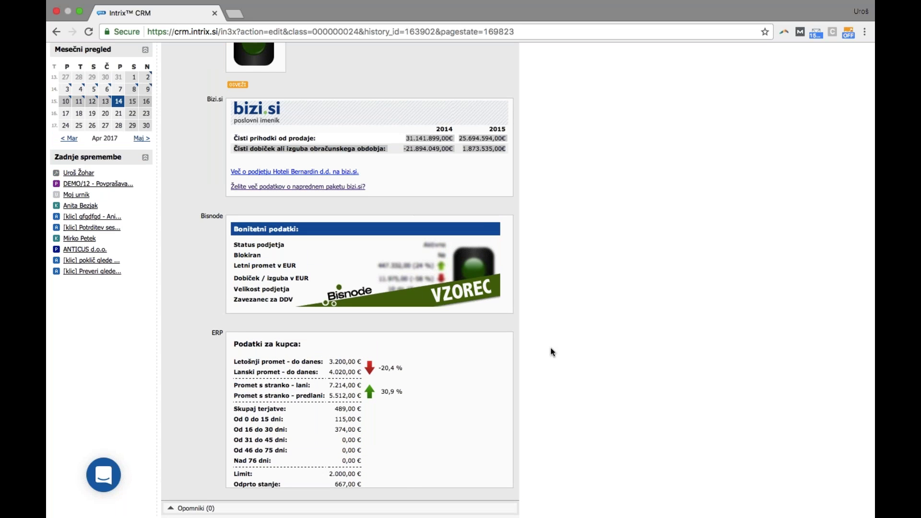
scroll(552, 351, up, 3)
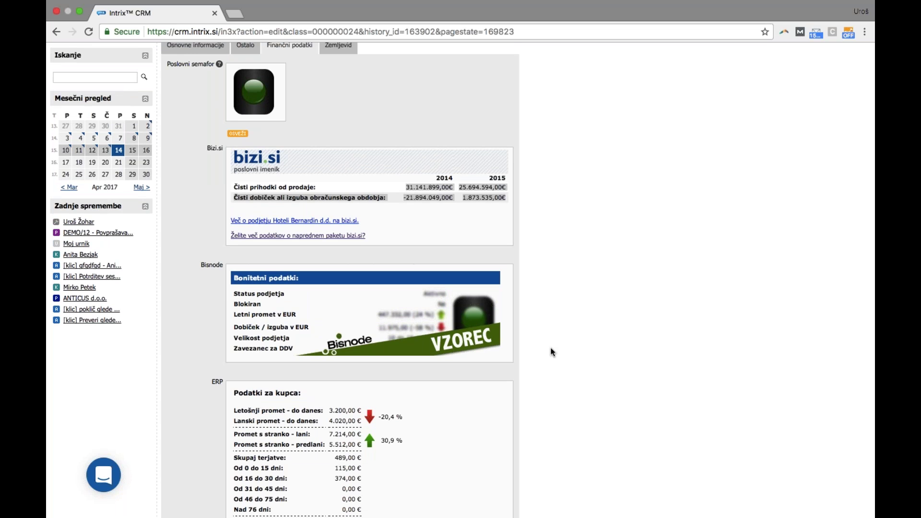
scroll(551, 352, down, 3)
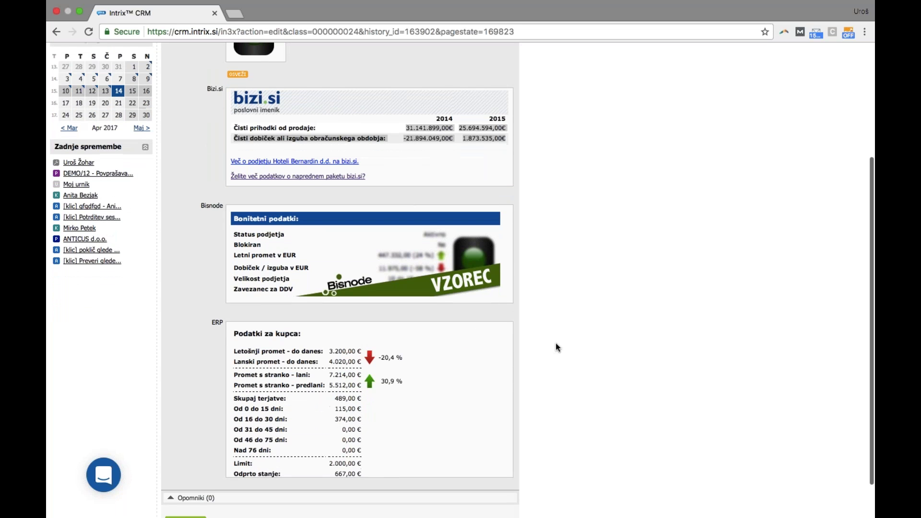
scroll(555, 343, up, 5)
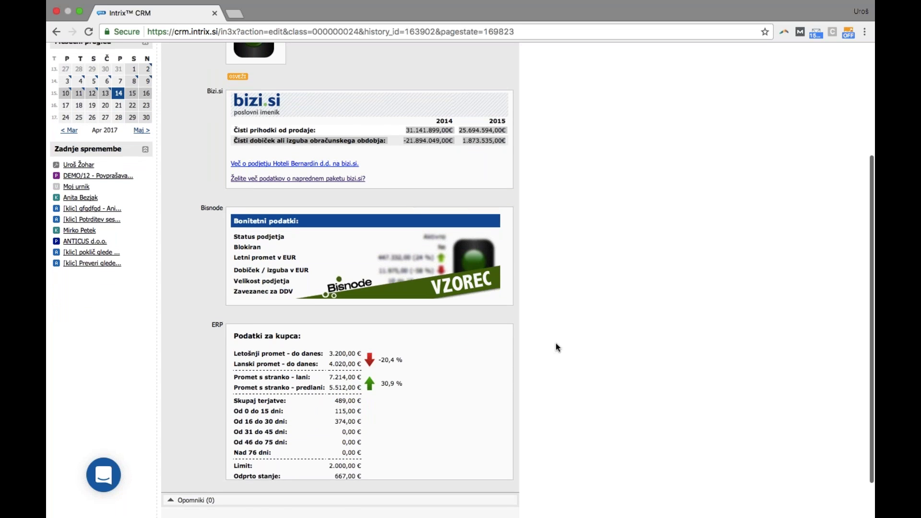
scroll(555, 343, up, 2)
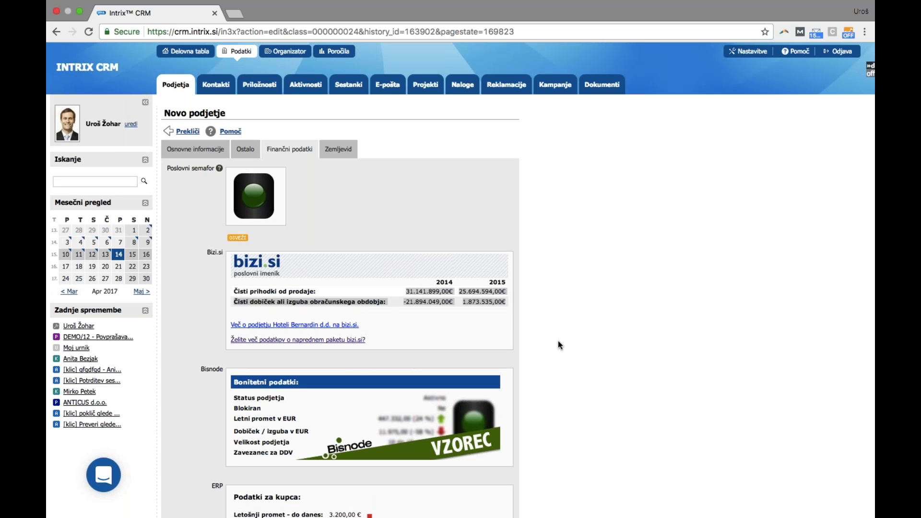
Tick 'potencialno' under Tip to mark Hoteli Bernardin d.d. as a potential client
click(245, 149)
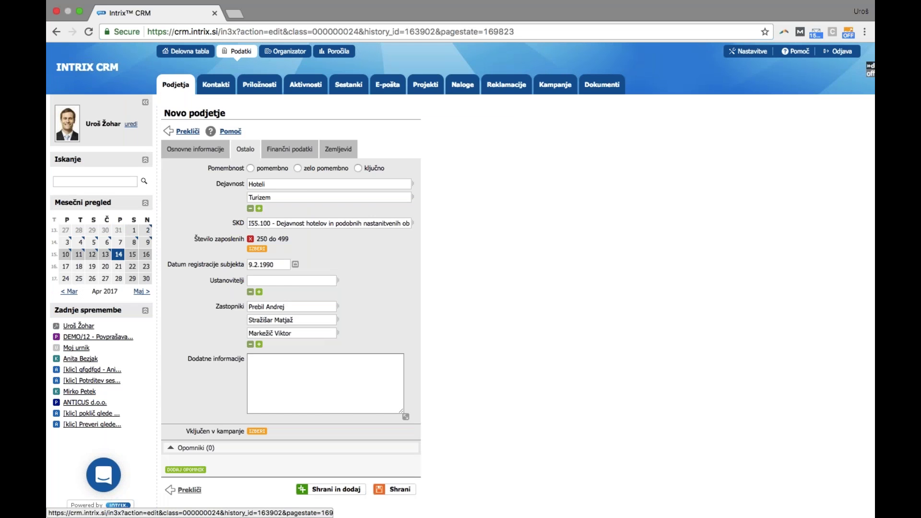
click(195, 149)
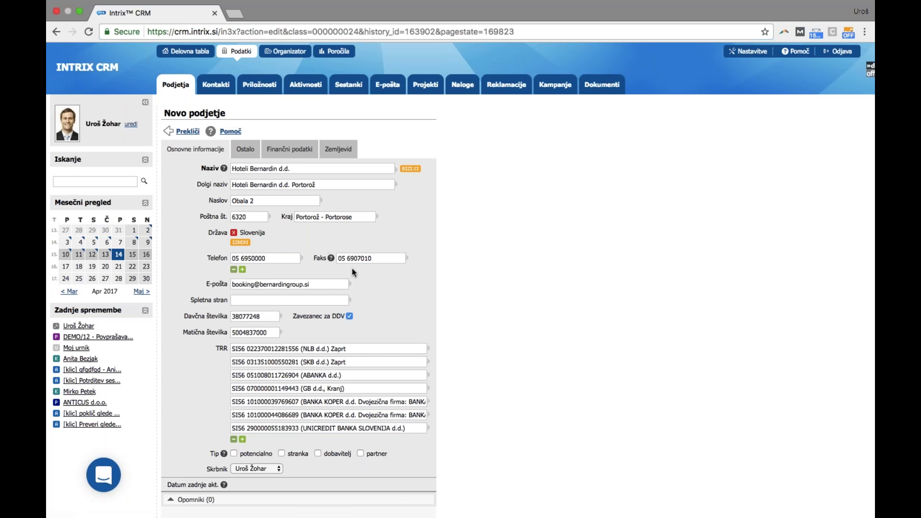
click(263, 453)
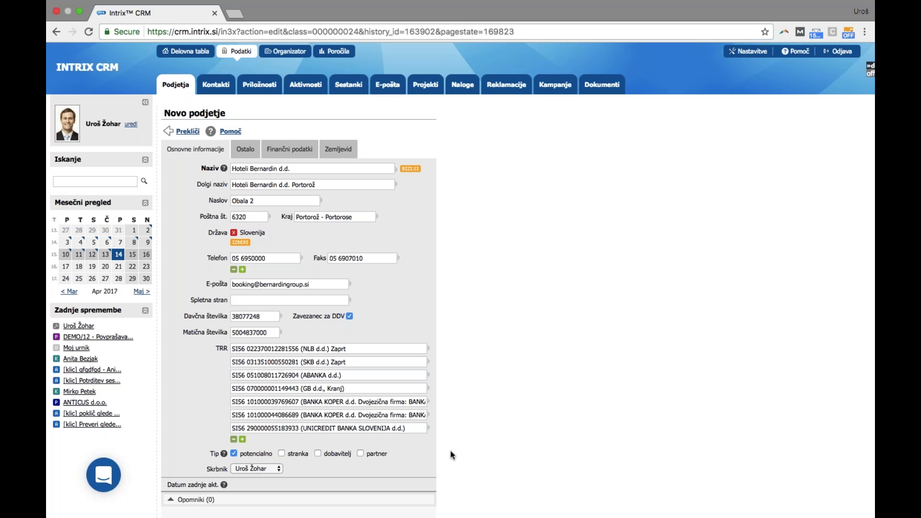
Save the Hoteli Bernardin d.d. company with Shrani, bringing the list to 21 records
scroll(463, 449, down, 2)
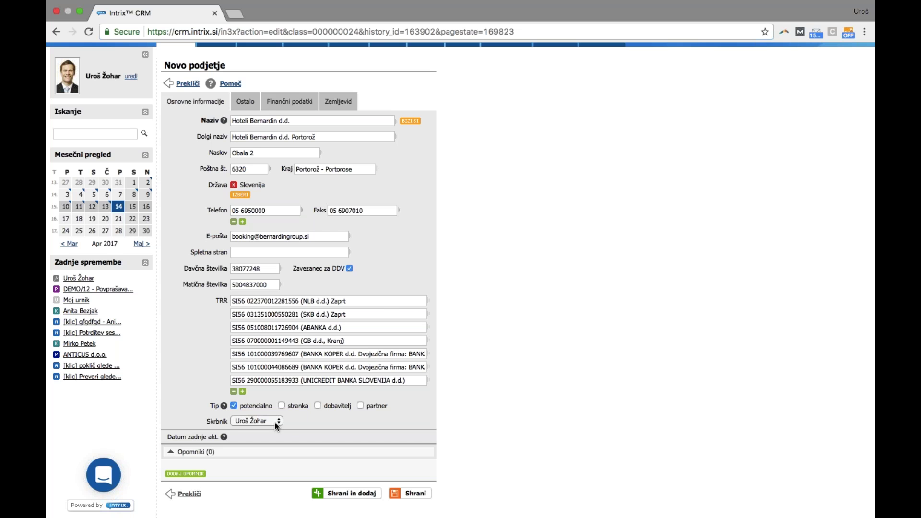
click(415, 494)
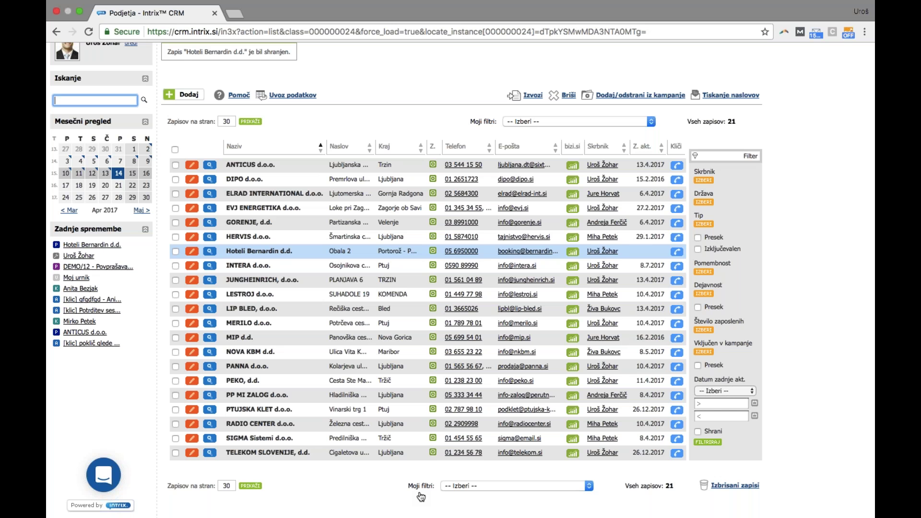
Open the Hoteli Bernardin d.d. row from the Podjetja list
click(255, 254)
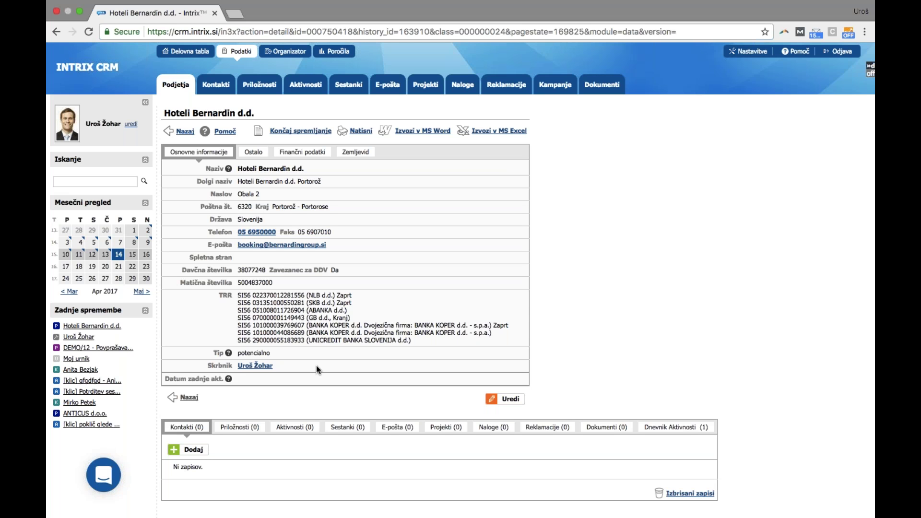
Review the company's basic details, then add a contact under Kontakti (0)
click(197, 450)
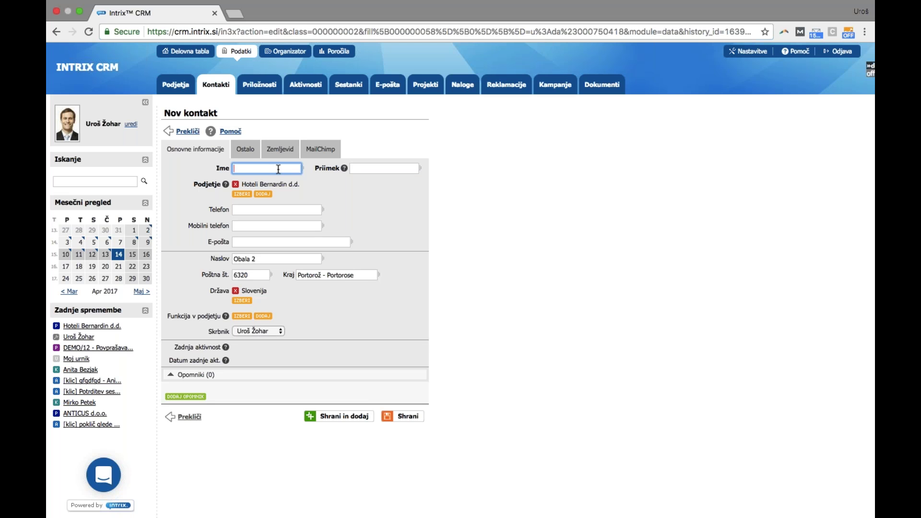
Enter the contact's first name, surname, phone number and e-mail address
key(Tab)
key(Tab)
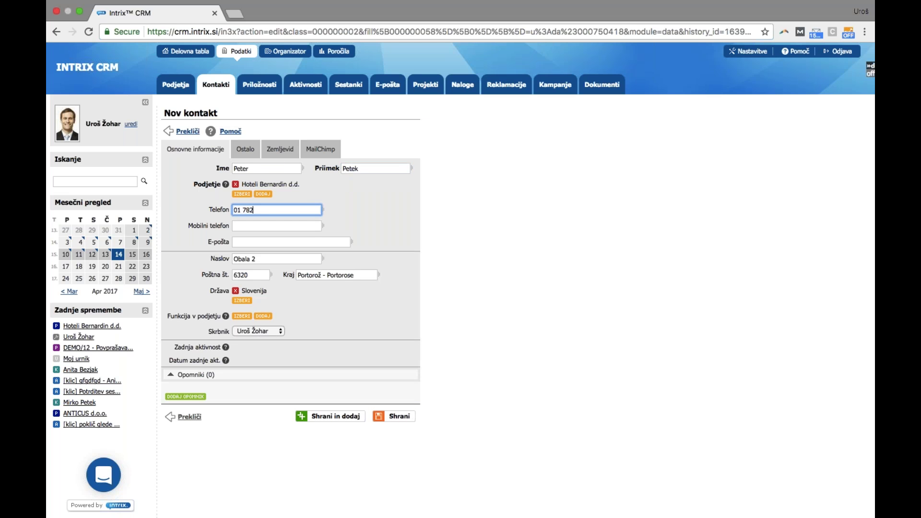
click(278, 243)
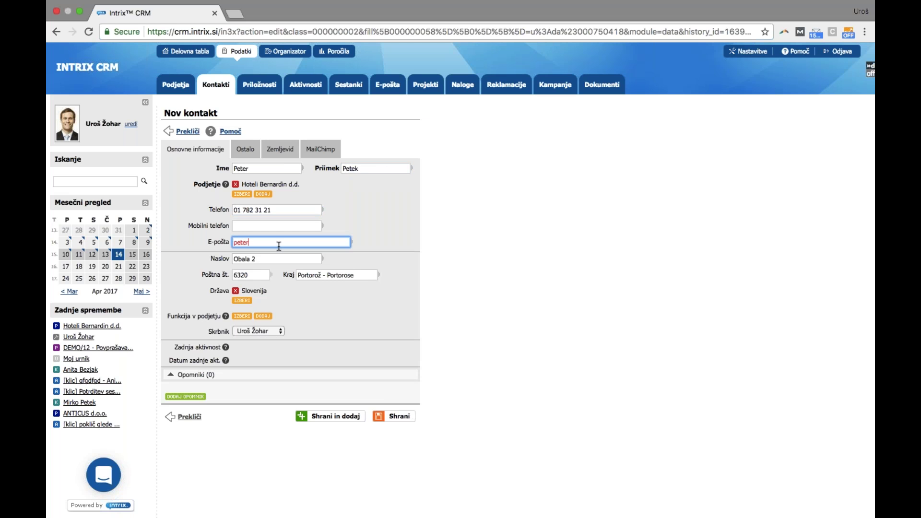
click(365, 202)
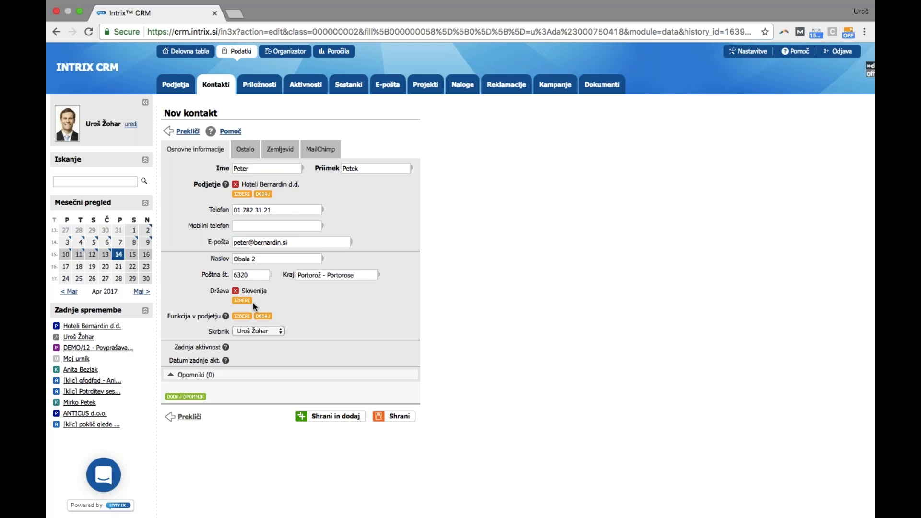
Set the contact's Funkcija v podjetju to direktor
click(241, 316)
click(345, 383)
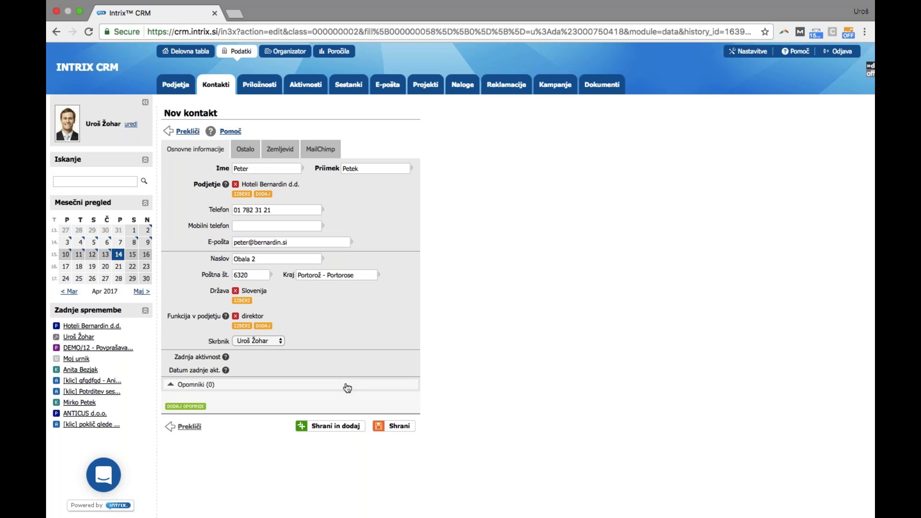
click(245, 149)
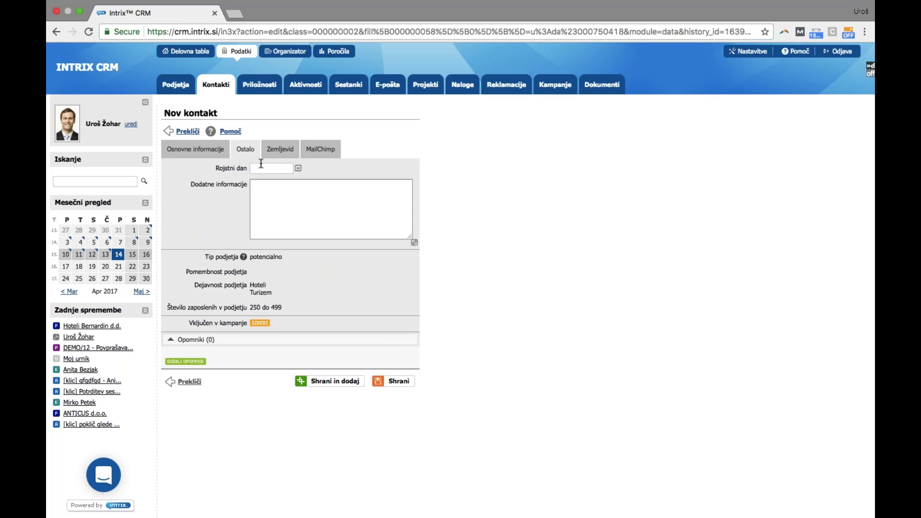
click(281, 199)
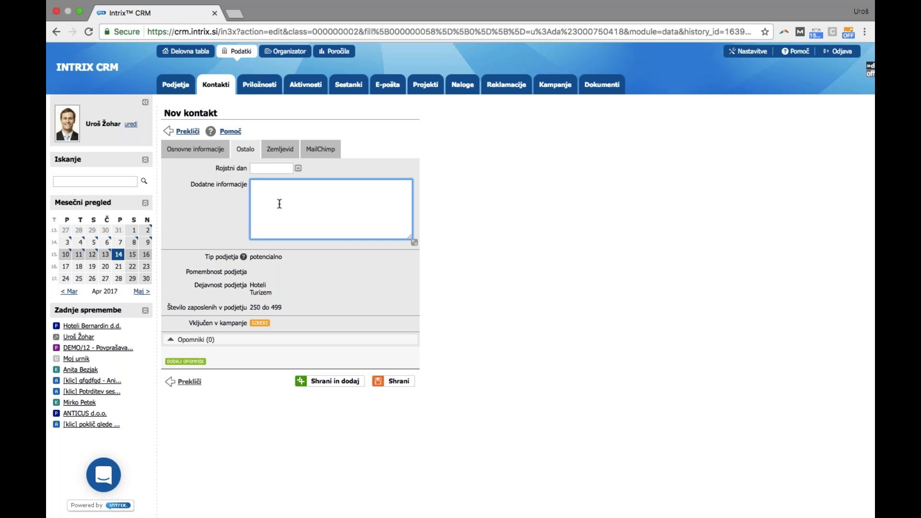
click(207, 260)
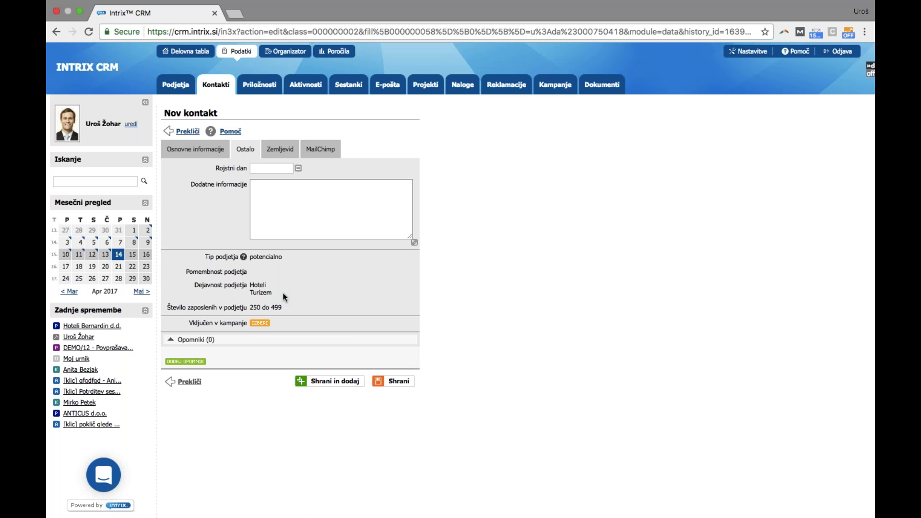
Save the contact, confirm Kontakti (1) lists them as direktor, and start another contact
click(403, 384)
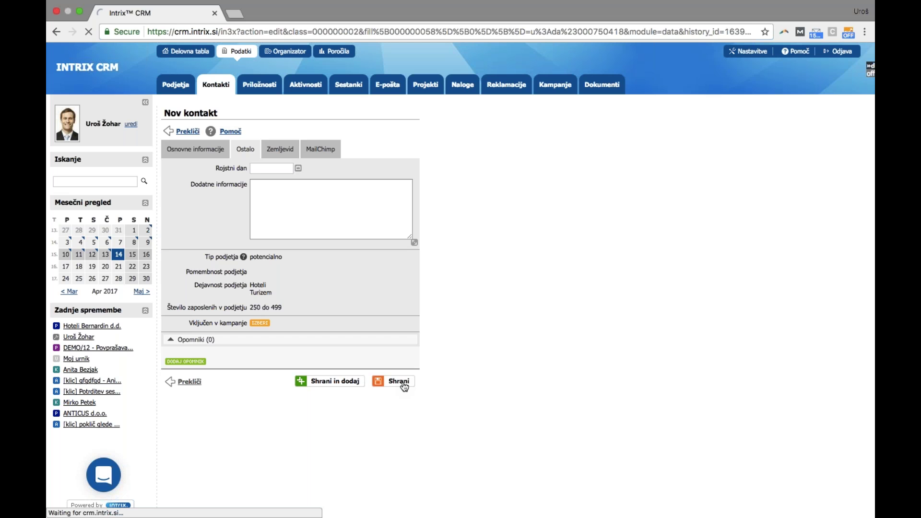
scroll(404, 387, down, 4)
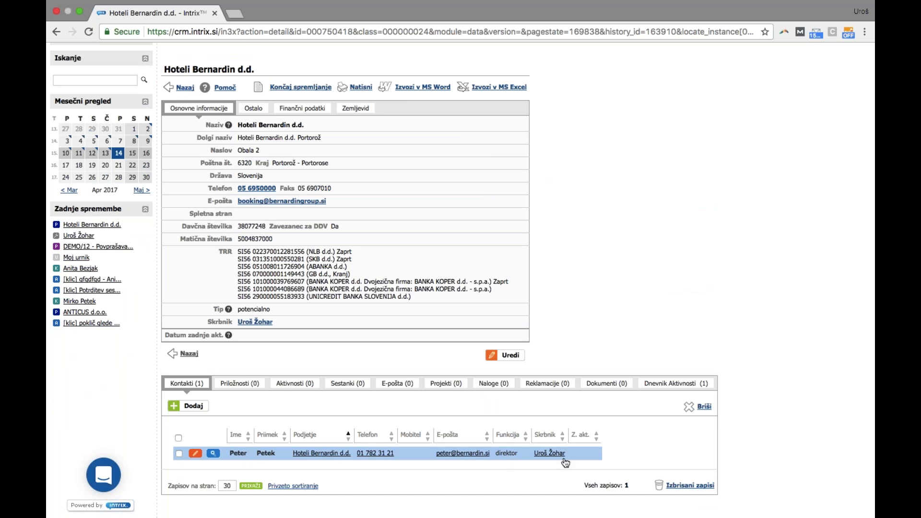
click(201, 406)
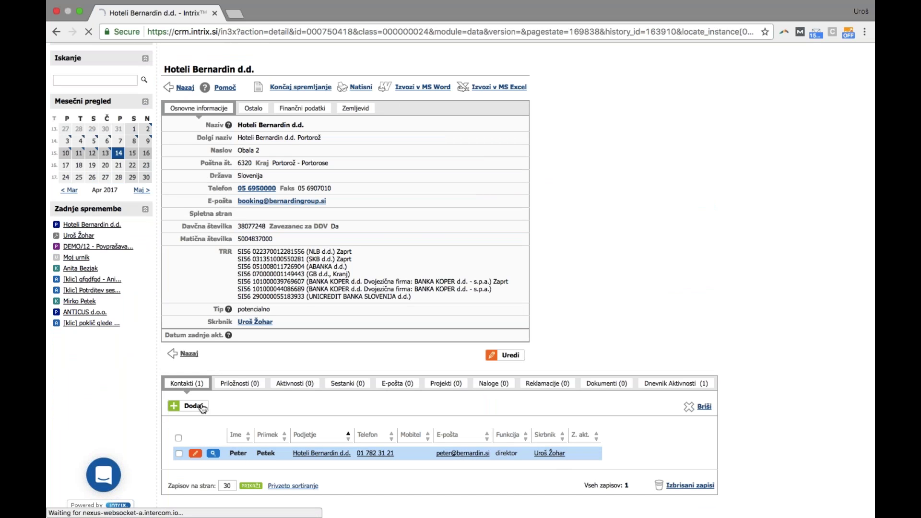
Enter the second contact's first name, surname and e-mail address, and save the contact
key(Tab)
key(Tab)
key(Tab)
key(Tab)
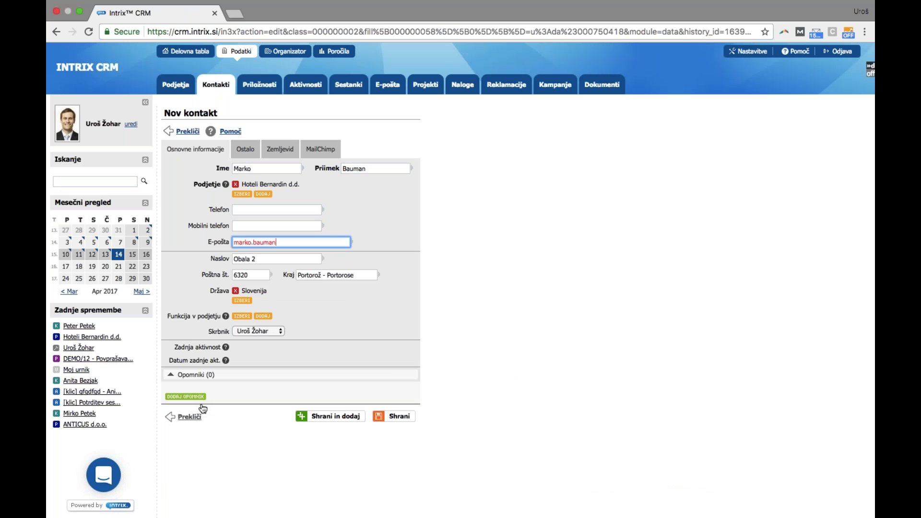
click(542, 414)
click(404, 420)
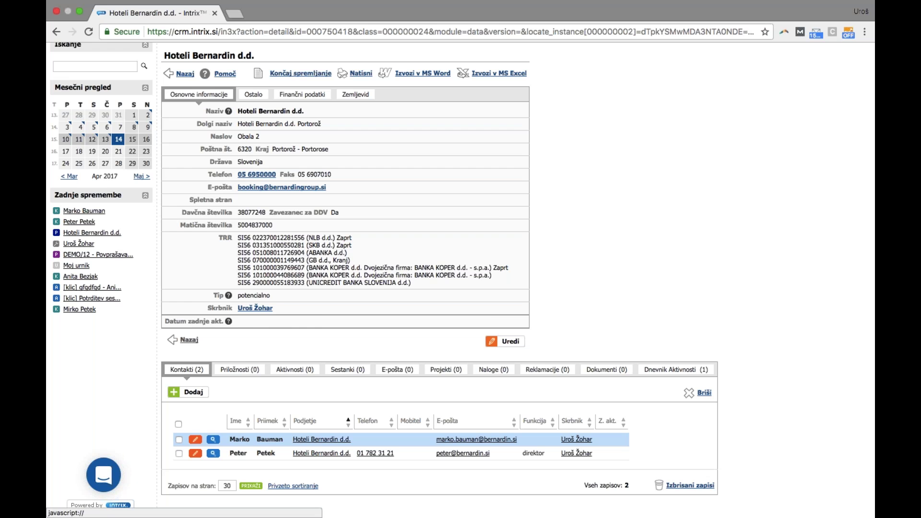
Show the company's empty Priložnosti (0) tab and start a new opportunity with Dodaj
click(245, 372)
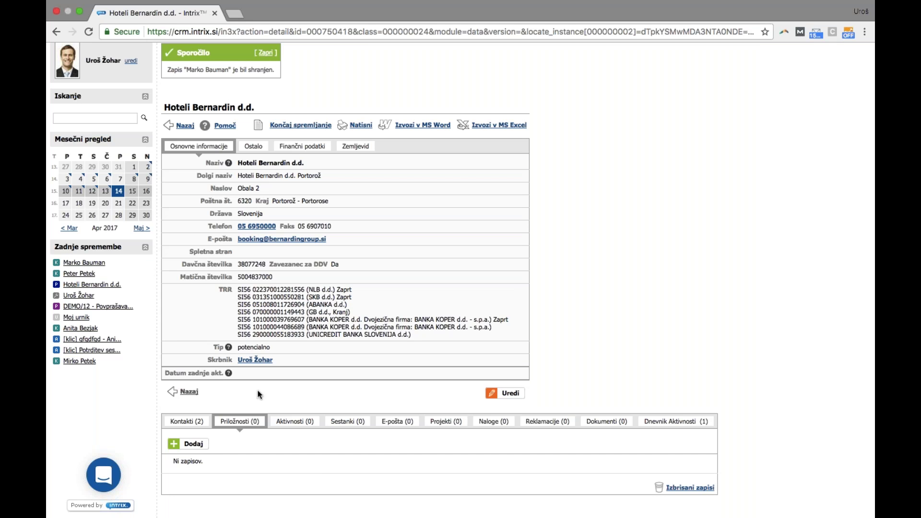
click(199, 446)
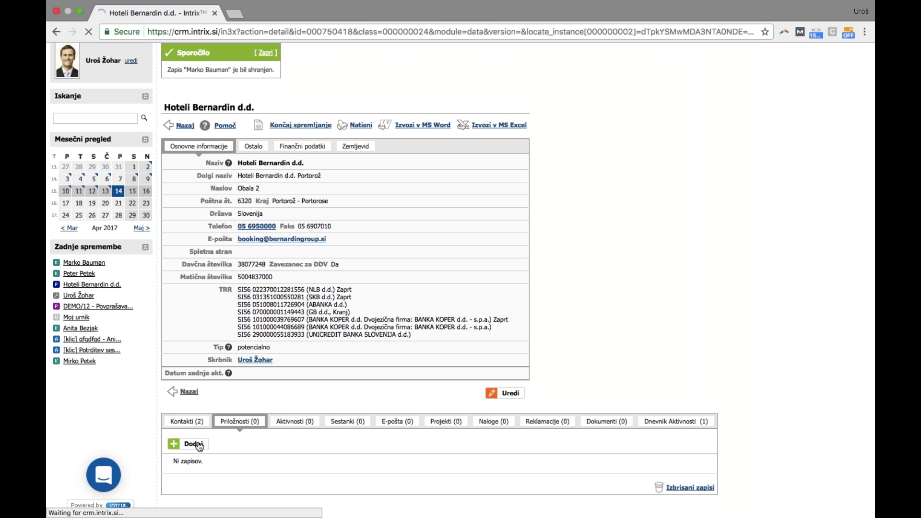
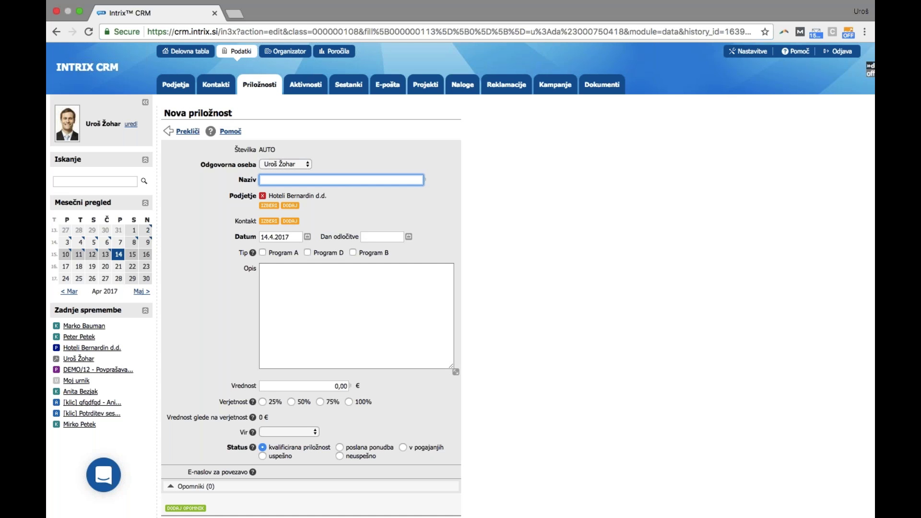
Enter the title 'Povpraševanje za konferenco' and reword it to 'Povpraševanje za izvedbo konference'
text(Povpraševanje za konferenco)
double_click(337, 182)
text(izvedbo konference)
click(269, 221)
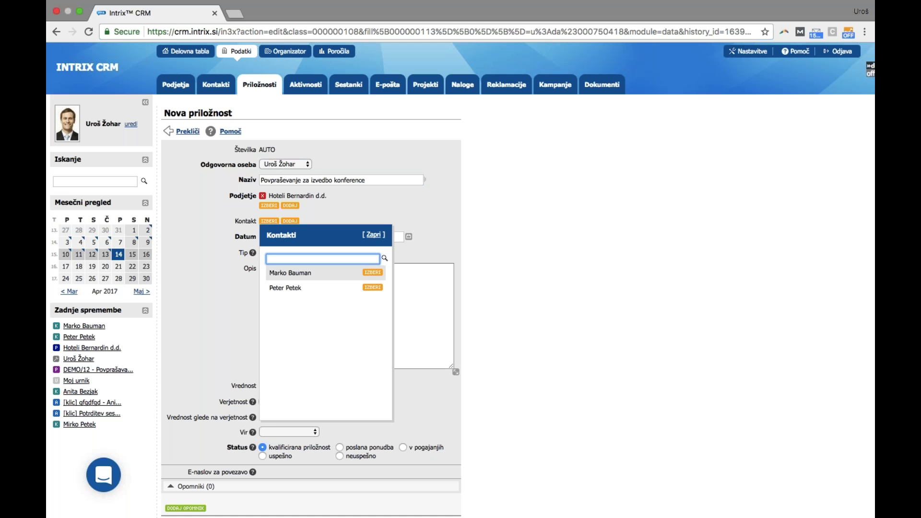
Link the hotel's second contact person to the opportunity
click(372, 287)
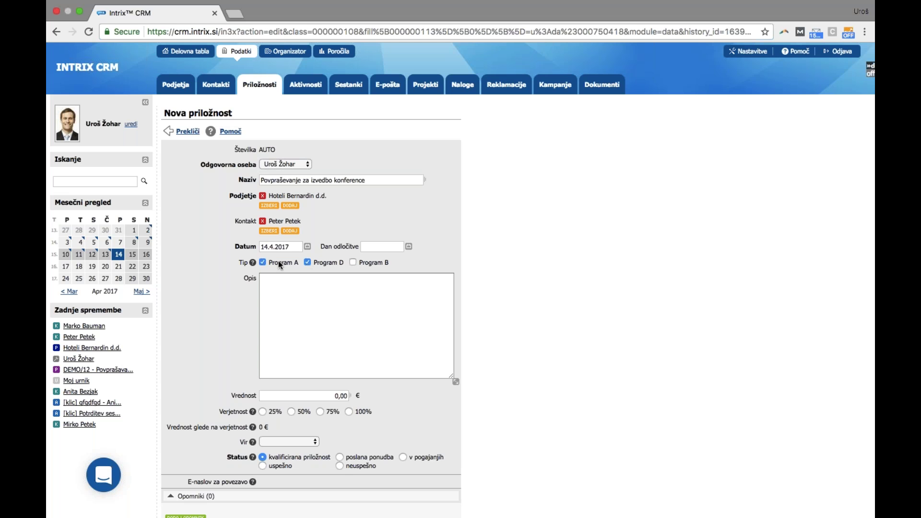
click(329, 286)
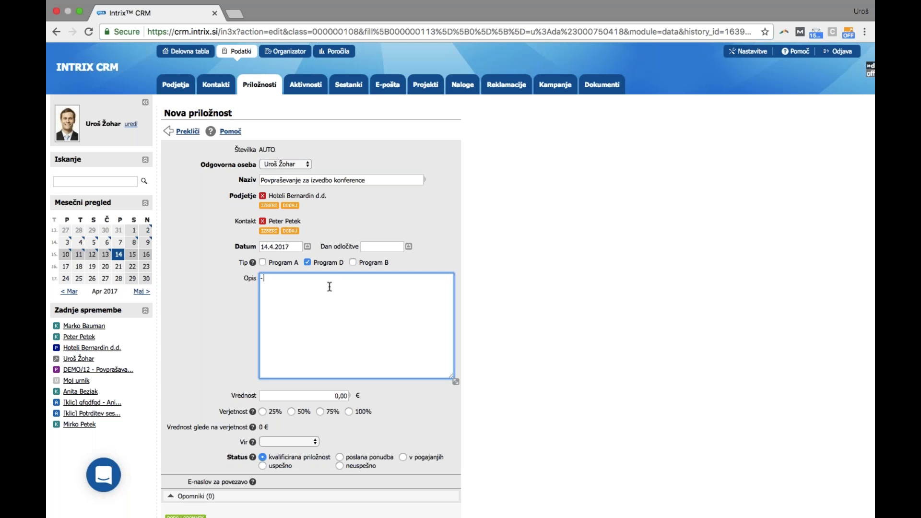
Widen the Opis box and write 'datum 5.5., od 9. do 13. ure' and '- pogostitev za 50 ljudi ..'
drag(455, 381, 521, 388)
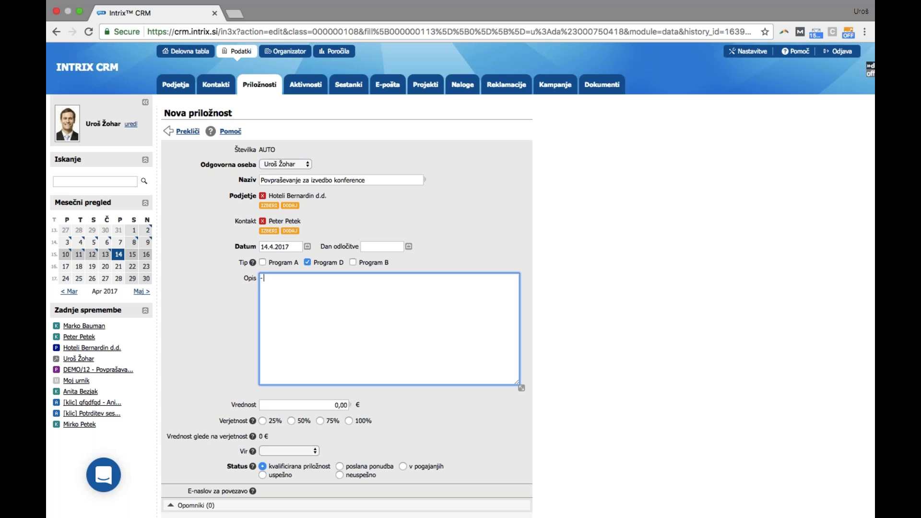
text(datum 5.5., od 9. do 13. ure)
key(Return)
text(- pb)
key(BackSpace)
text(ogostitev za )
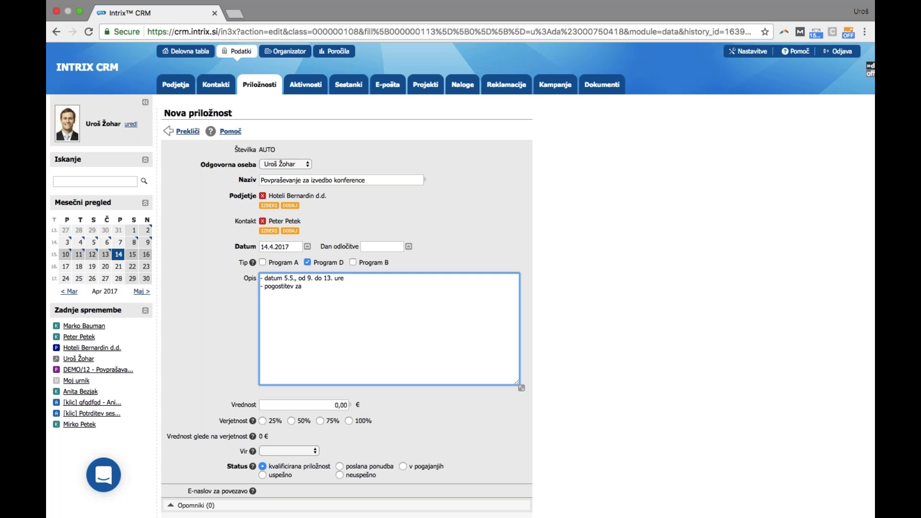
text(50 ljudi ...)
Enter 1500 as the Vrednost and choose 75% Verjetnost
scroll(466, 343, down, 2)
key(Tab)
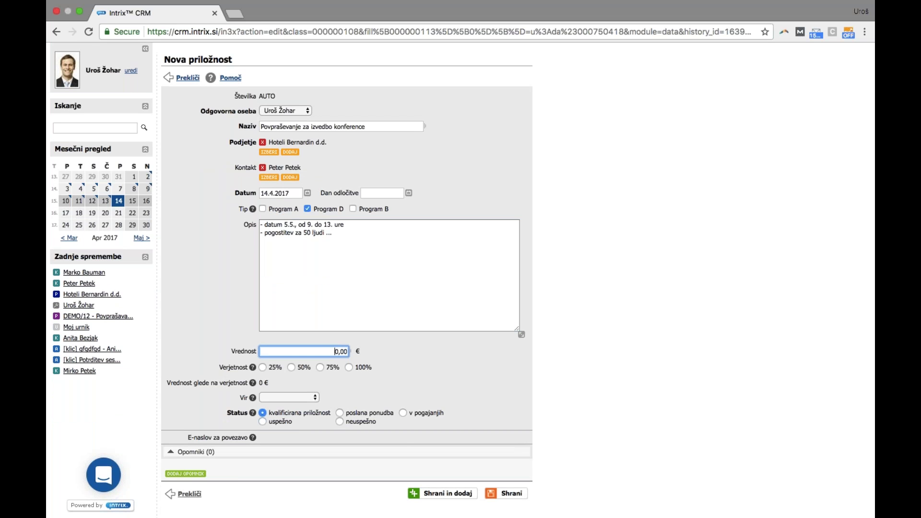
text(150)
click(415, 350)
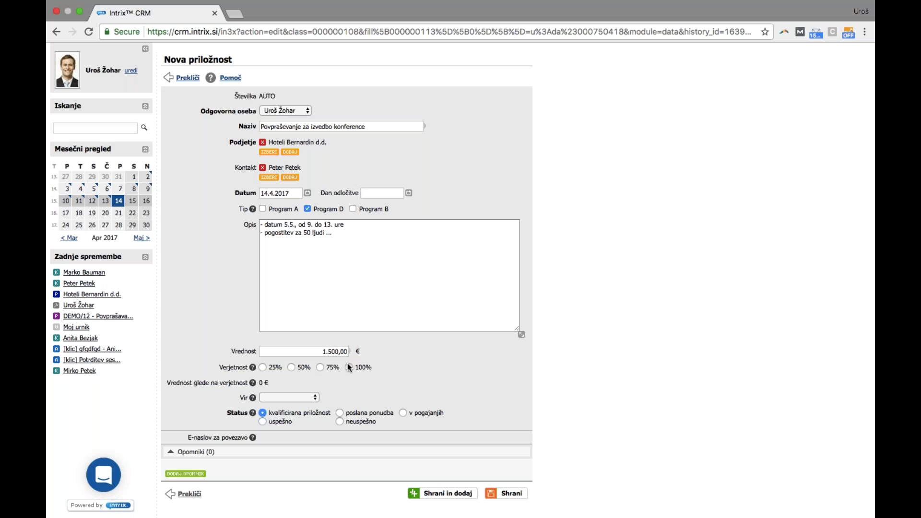
click(334, 367)
Display the Vir dropdown's source options for the opportunity
click(310, 398)
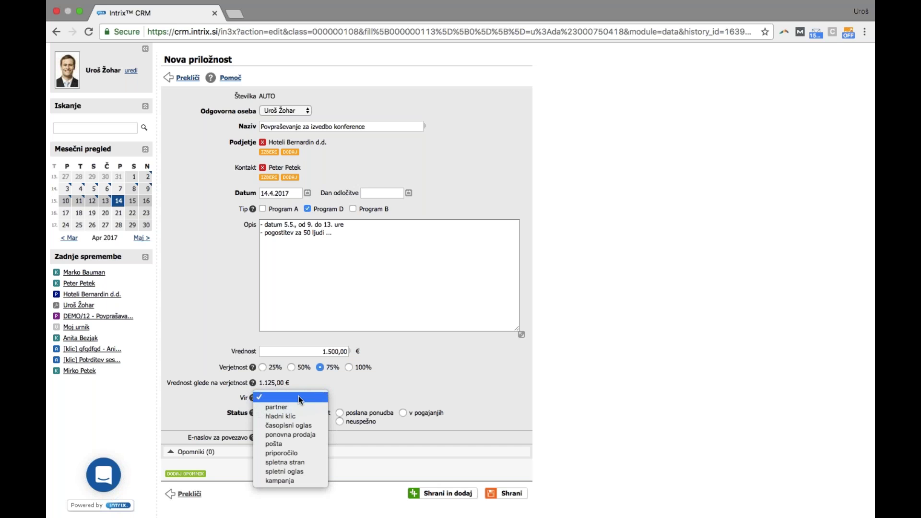
click(289, 398)
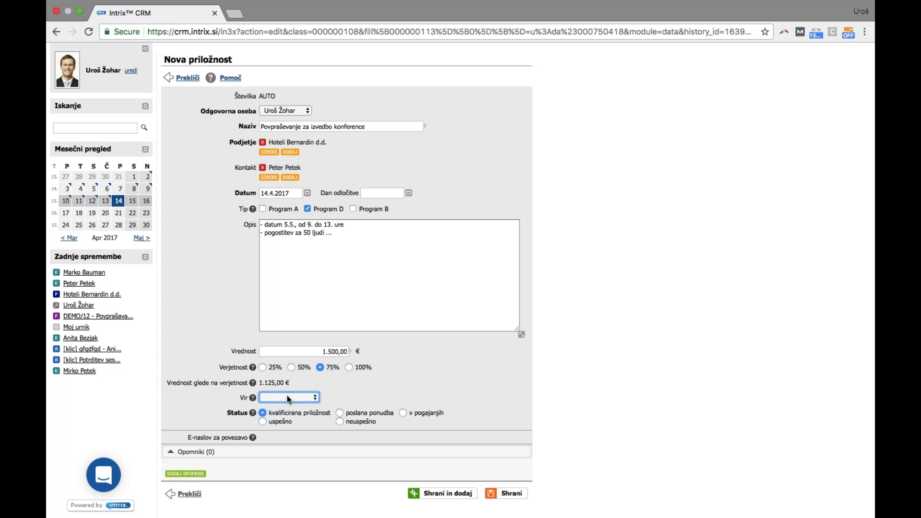
click(288, 398)
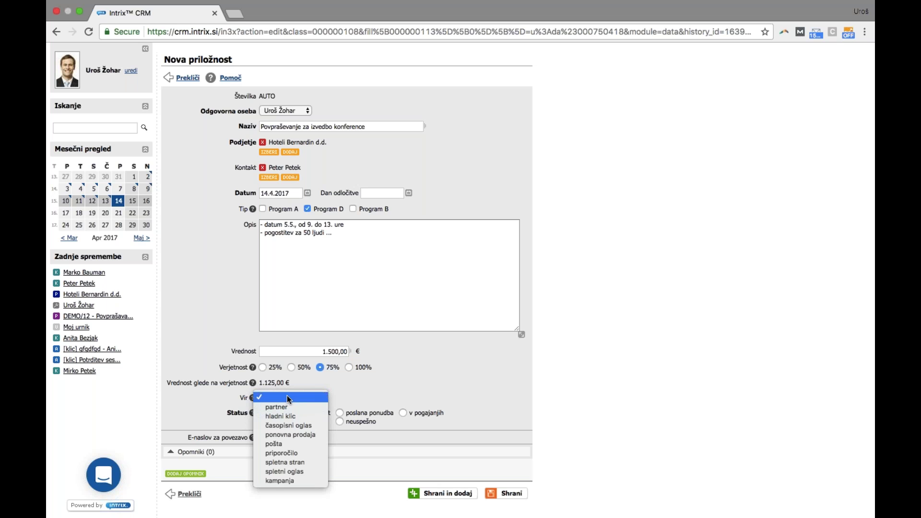
Set the source to kampanja and link the Sejem DOM [8.4.2017] campaign
click(278, 480)
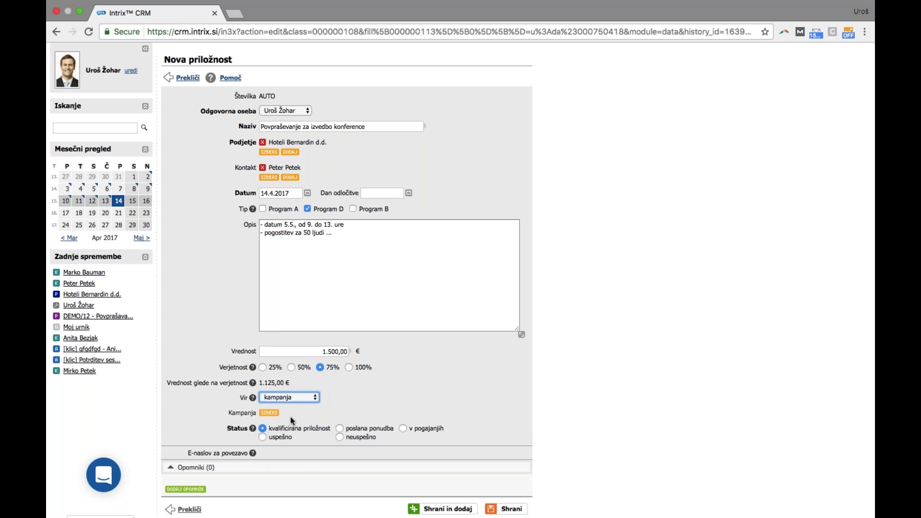
click(269, 412)
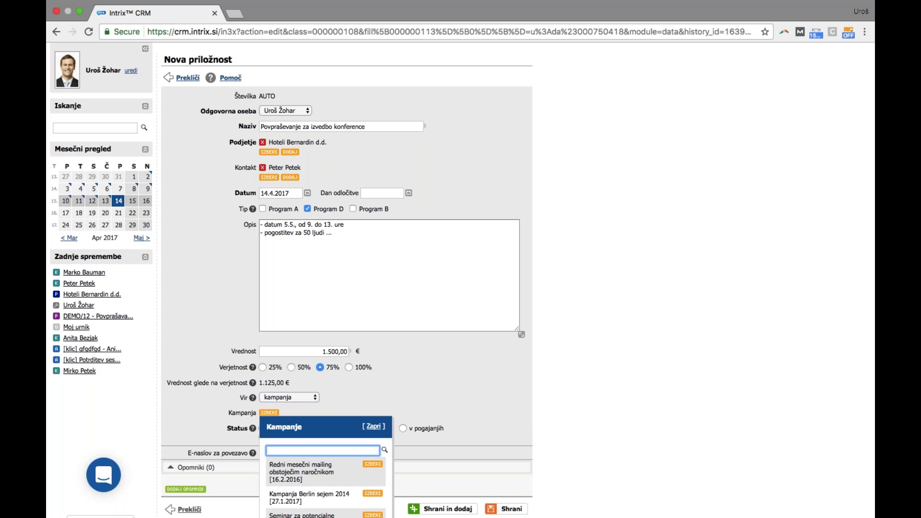
scroll(365, 502, down, 2)
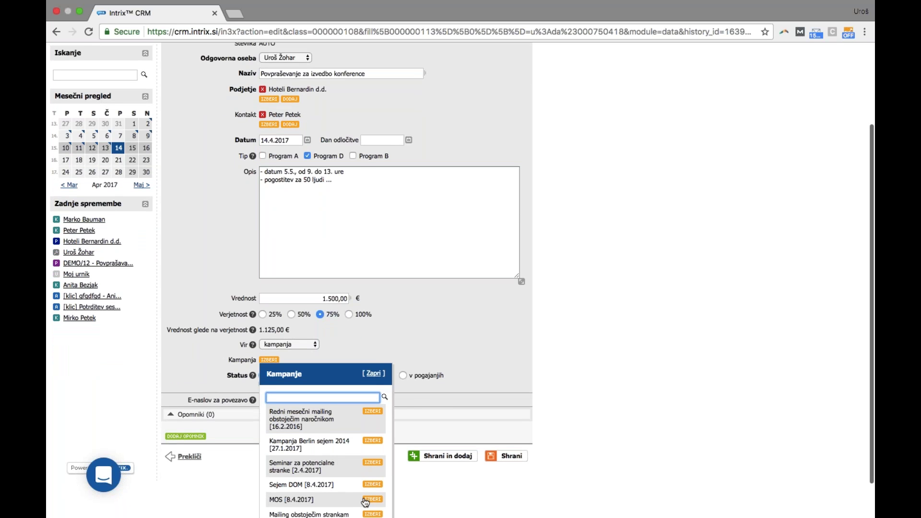
click(372, 484)
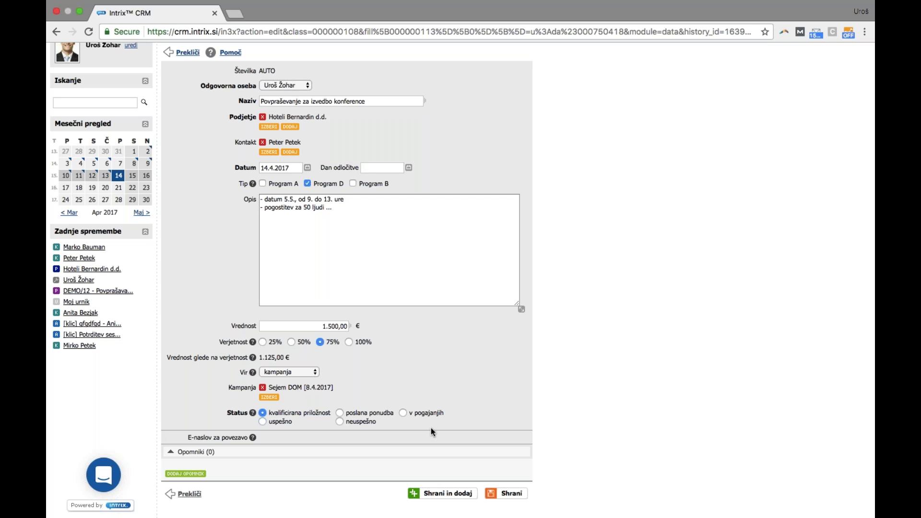
Set the status to poslana ponudba and save the opportunity as 2017/0017
click(386, 414)
click(517, 497)
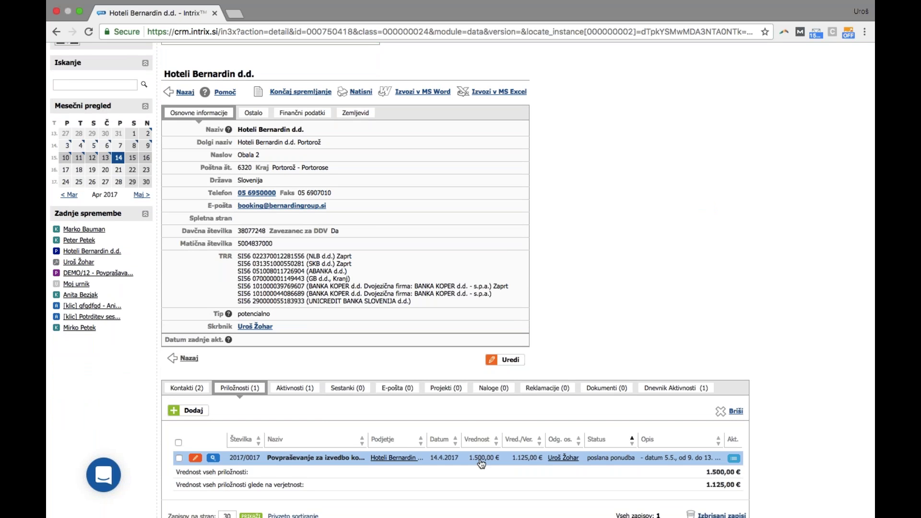
click(481, 463)
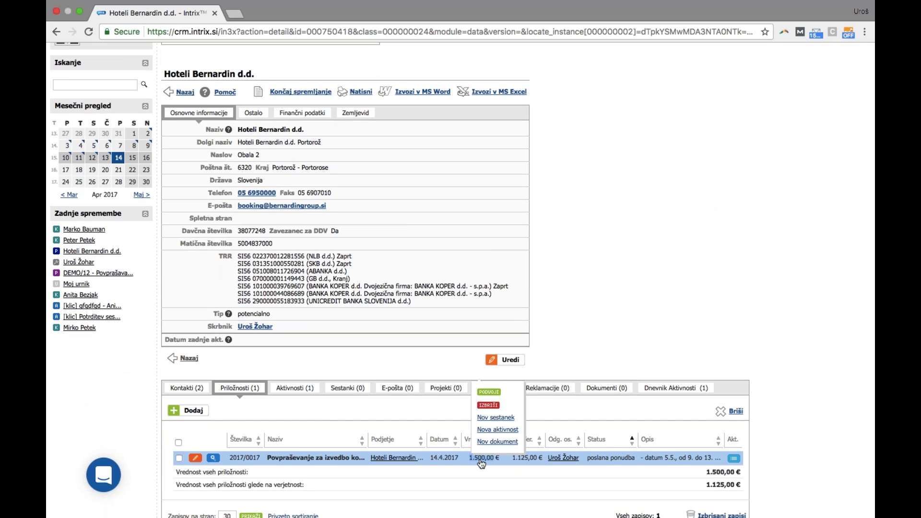
Start a new document for the conference opportunity named 'Ponudba'
double_click(481, 460)
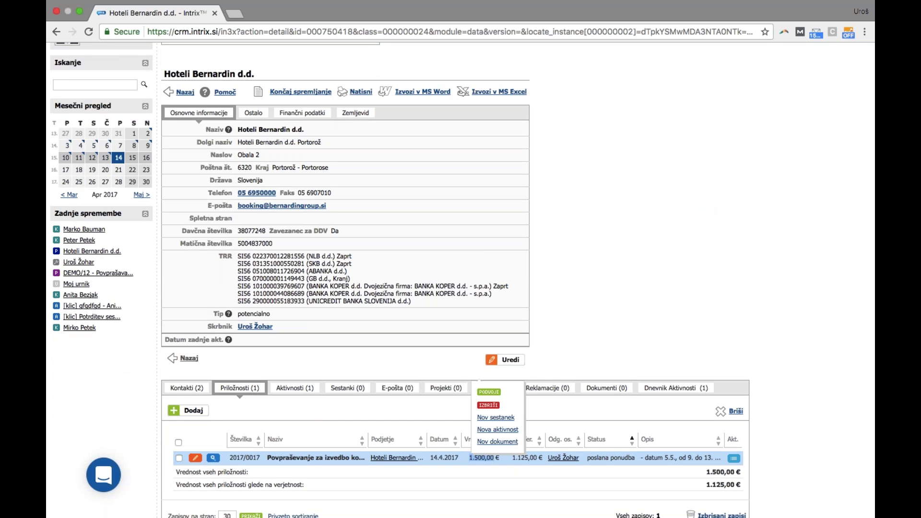
click(490, 444)
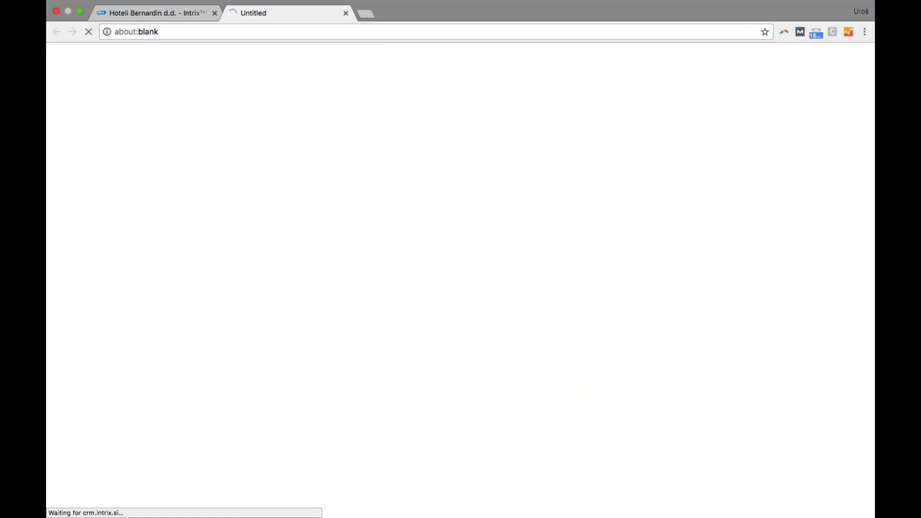
text(Ponudba)
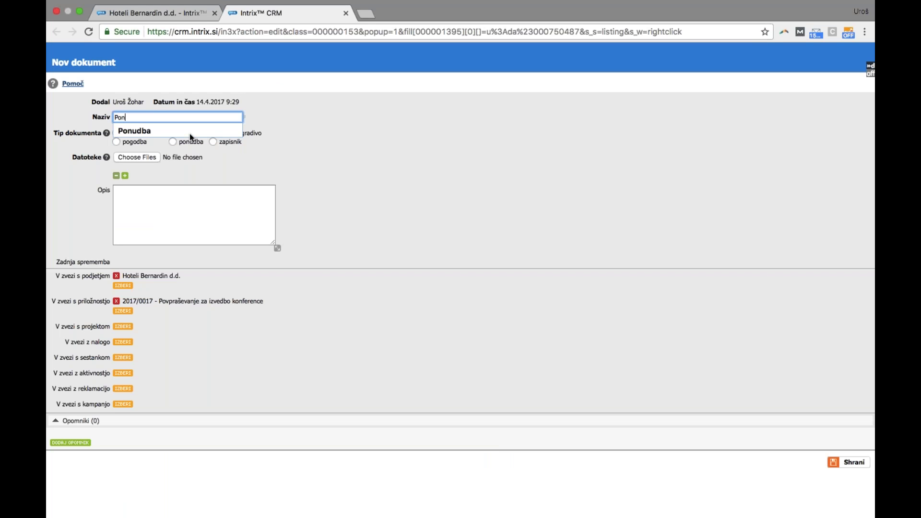
click(407, 163)
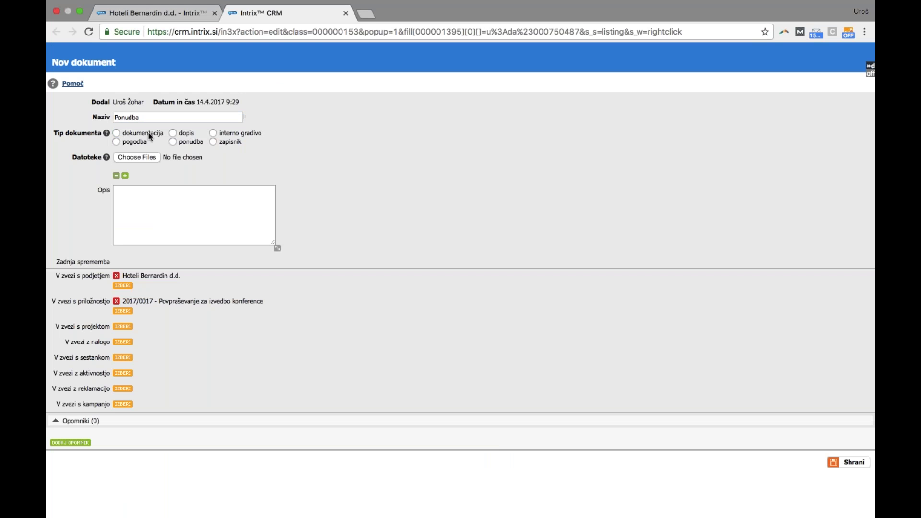
Attach 20170326_152153.jpg and save the Ponudba offer document
click(133, 154)
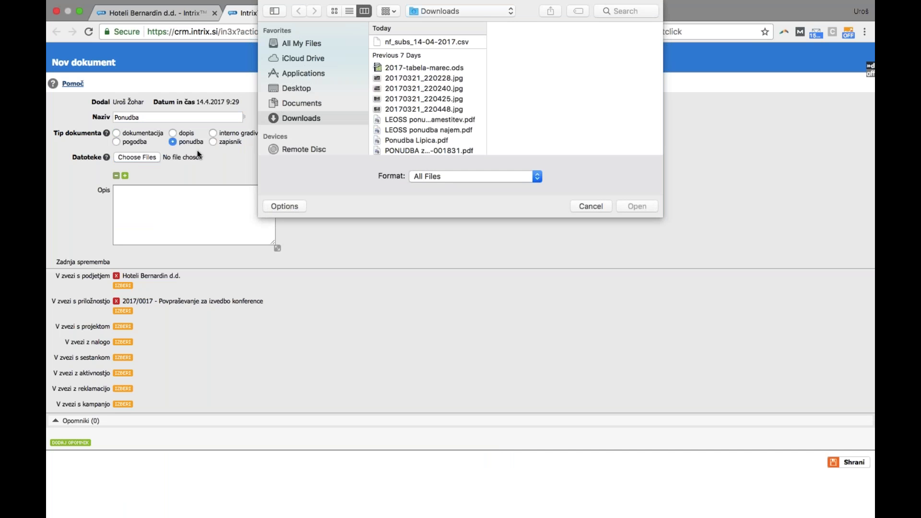
scroll(416, 116, down, 10)
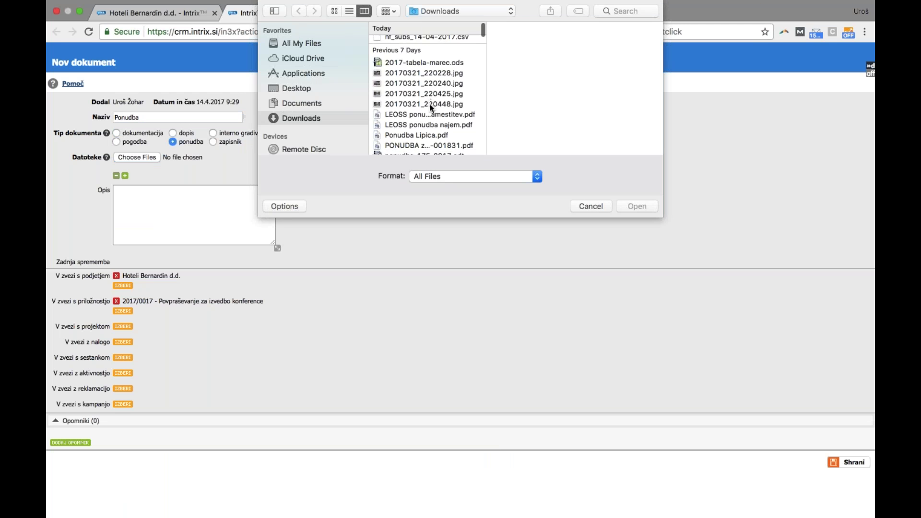
scroll(420, 114, down, 1)
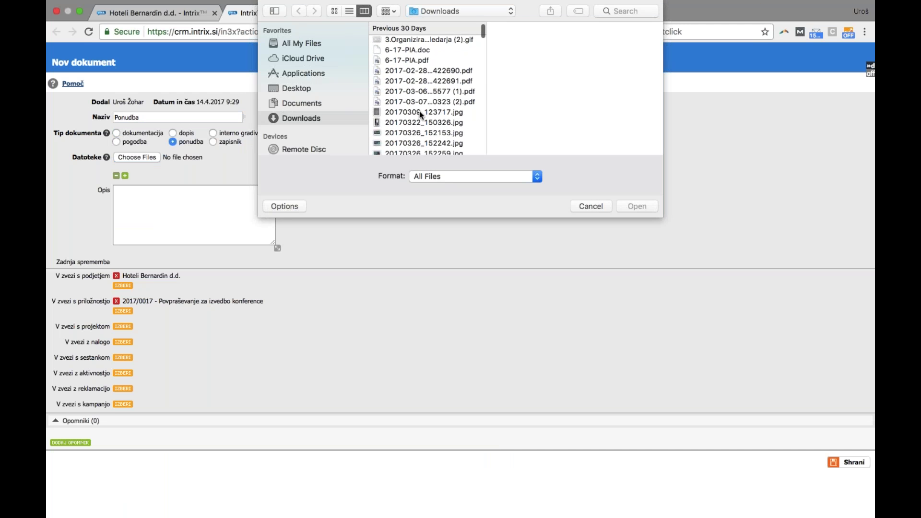
double_click(402, 134)
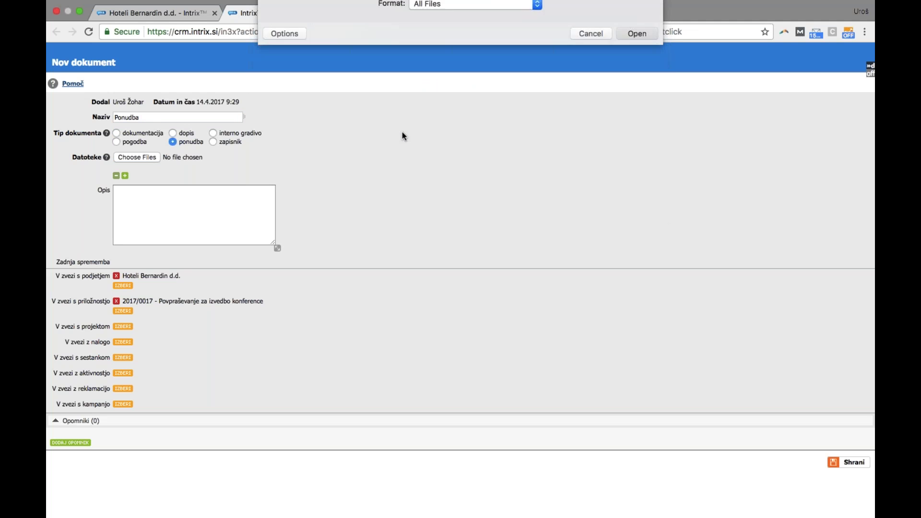
click(847, 462)
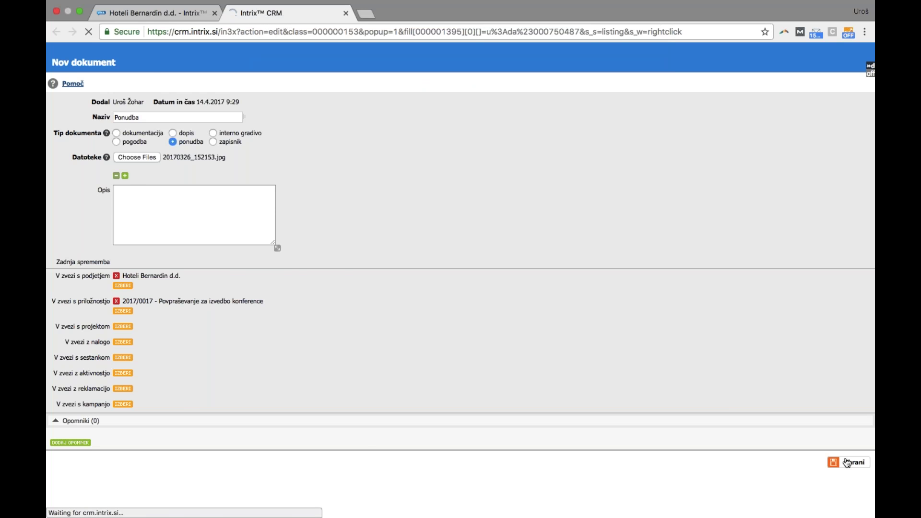
scroll(813, 418, down, 2)
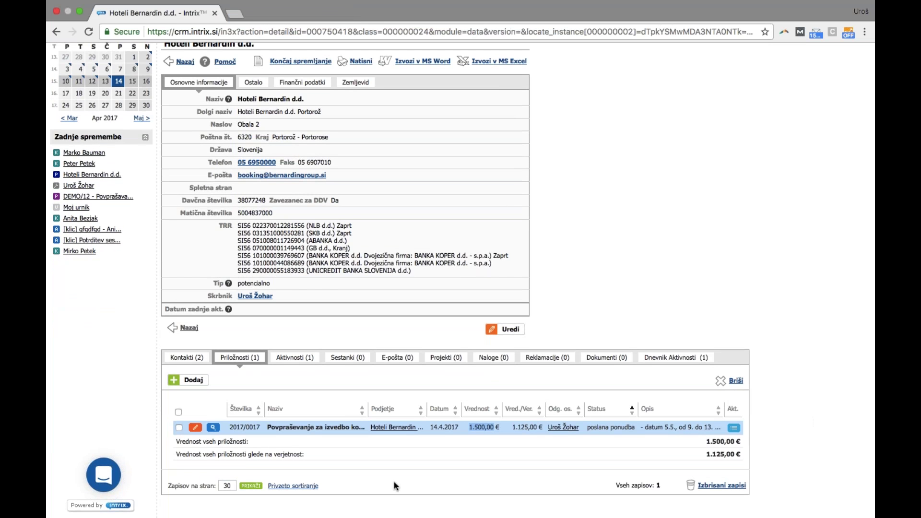
Reload Hoteli Bernardin d.d. and check its Dokumenti and Priložnosti tabs
click(323, 428)
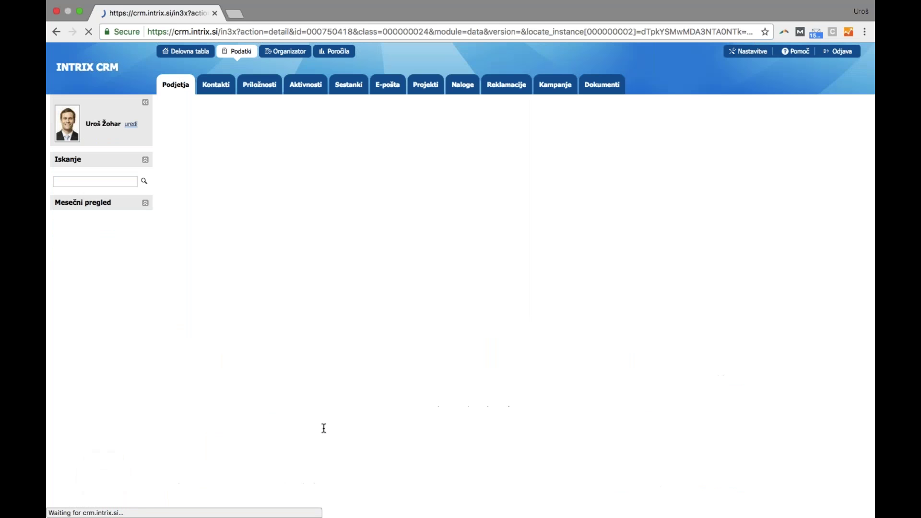
click(585, 434)
scroll(581, 431, down, 2)
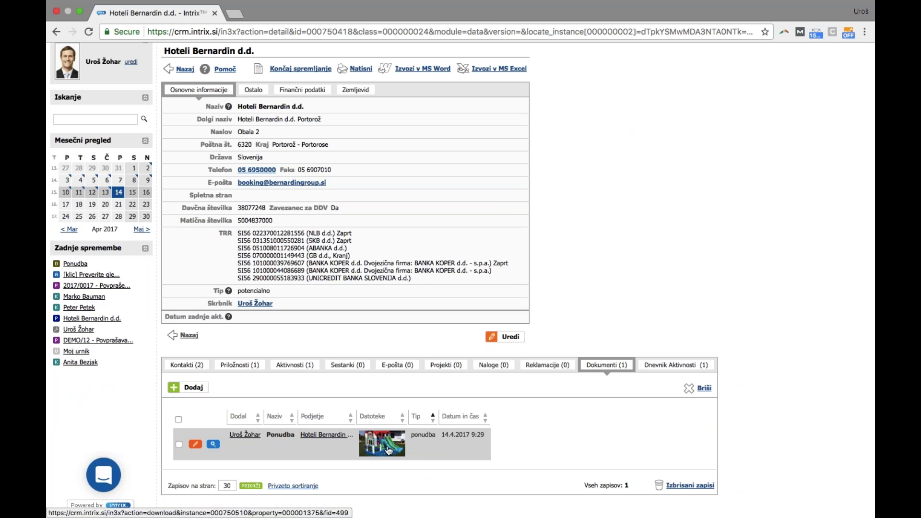
click(248, 368)
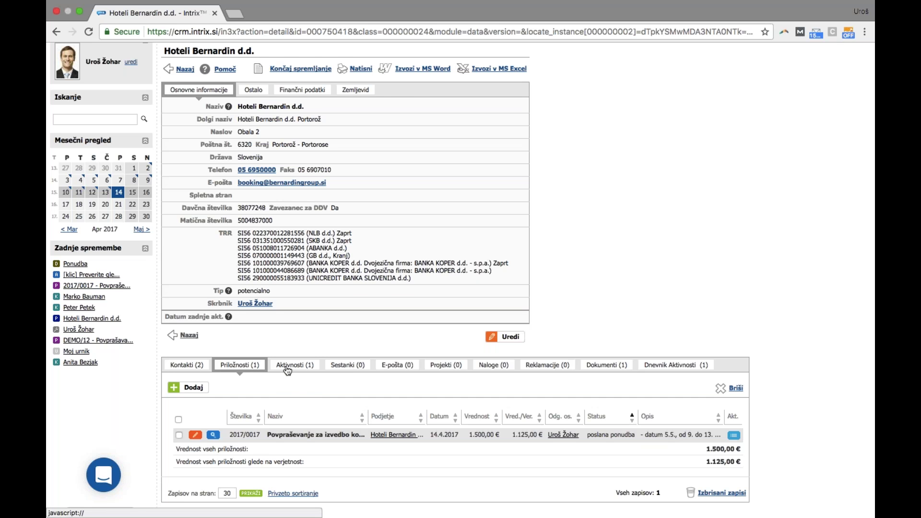
Review the company's activities, ending on the 17.4.2017 10:00 follow-up call
click(287, 365)
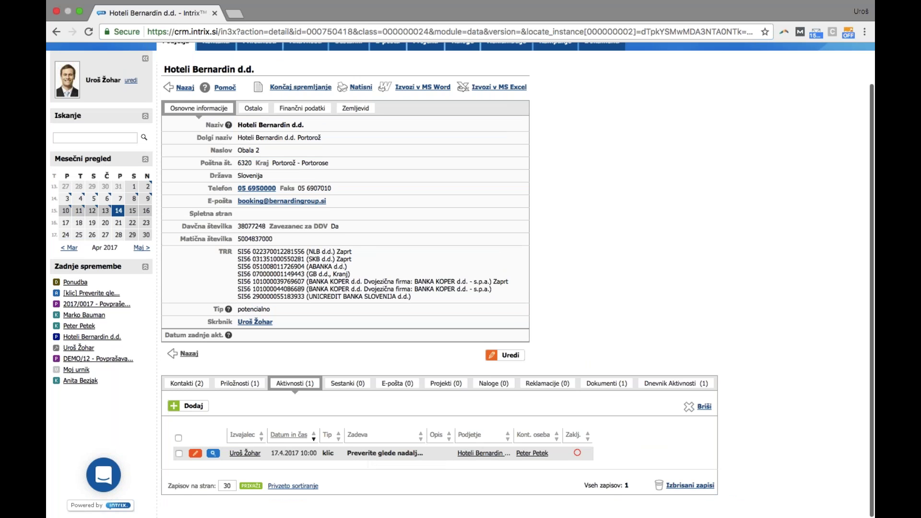
click(229, 386)
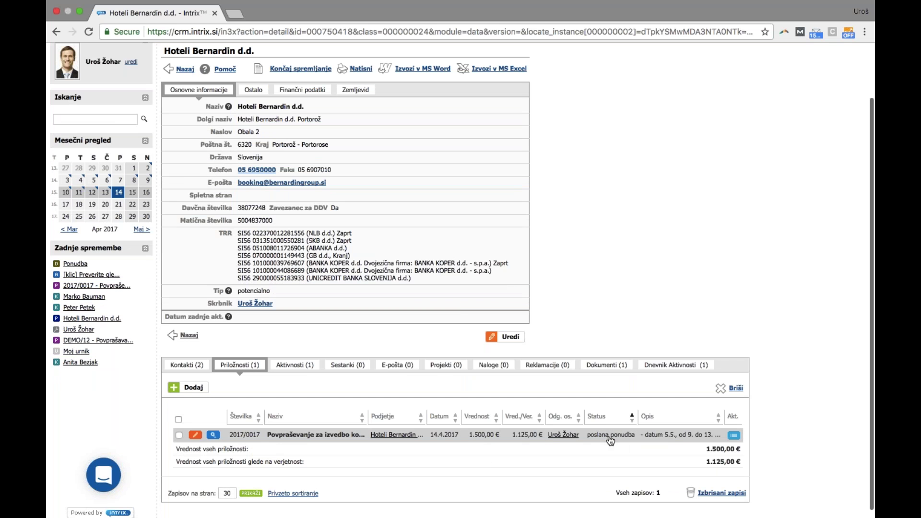
click(290, 370)
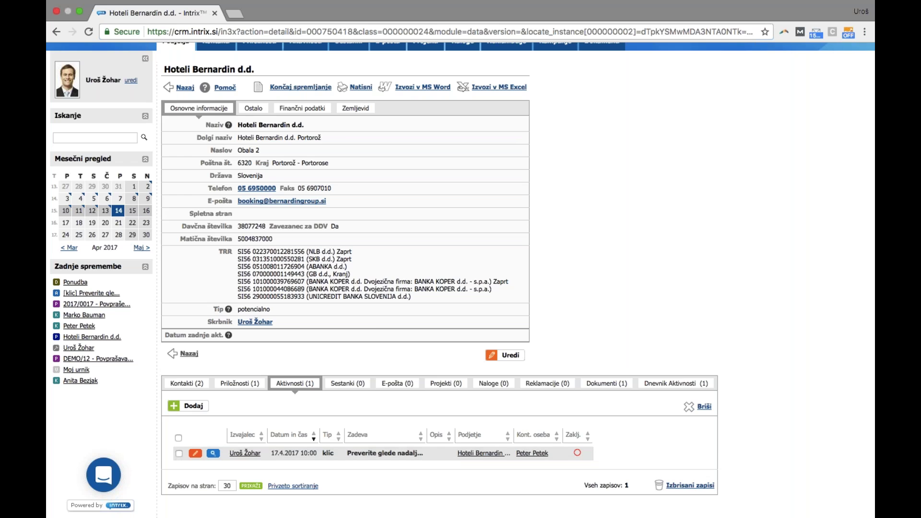
scroll(334, 362, up, 2)
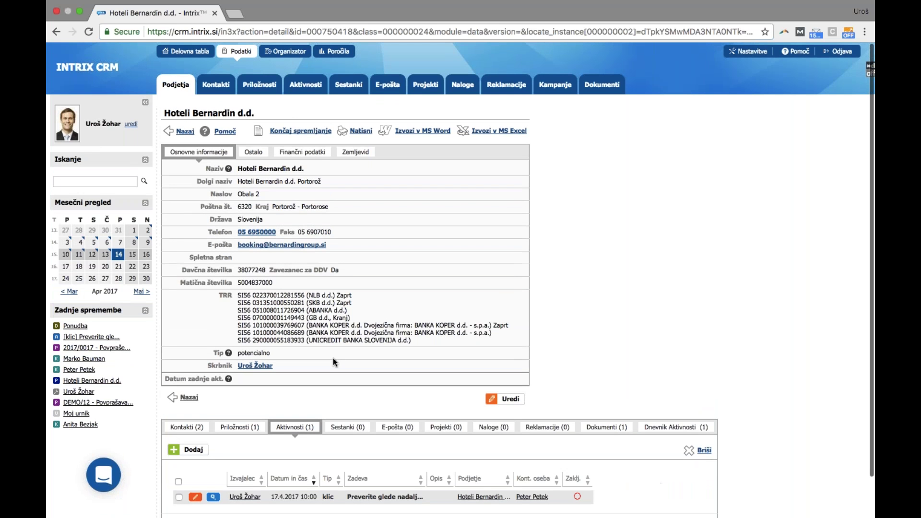
Open Organizator in week view and advance it to 17.–23. april 2017
click(290, 57)
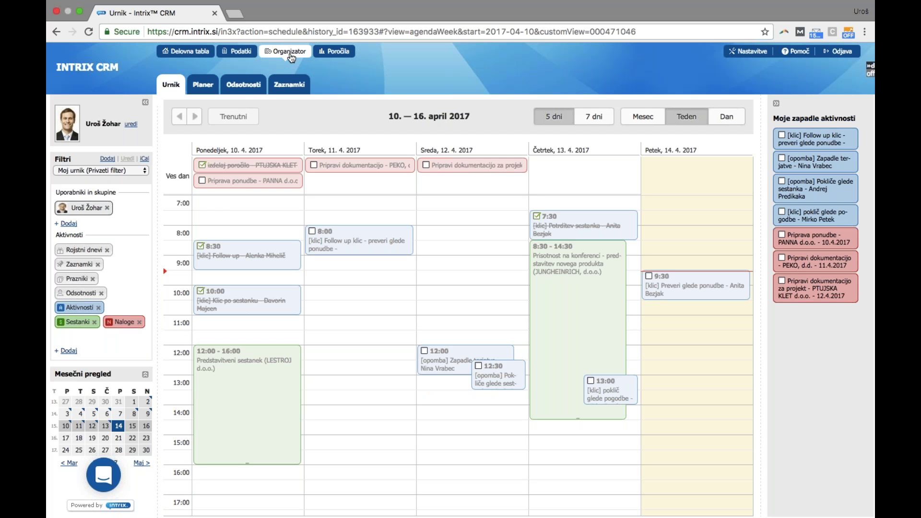
click(653, 120)
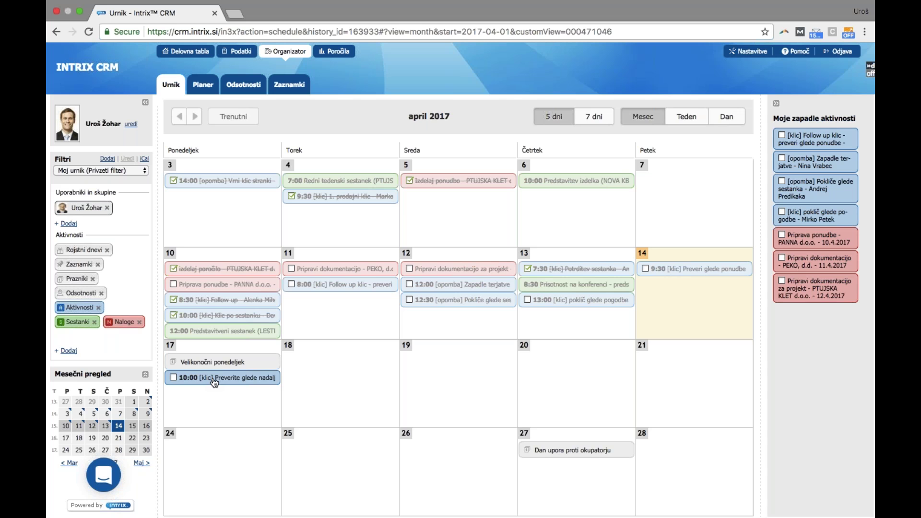
click(678, 120)
click(195, 116)
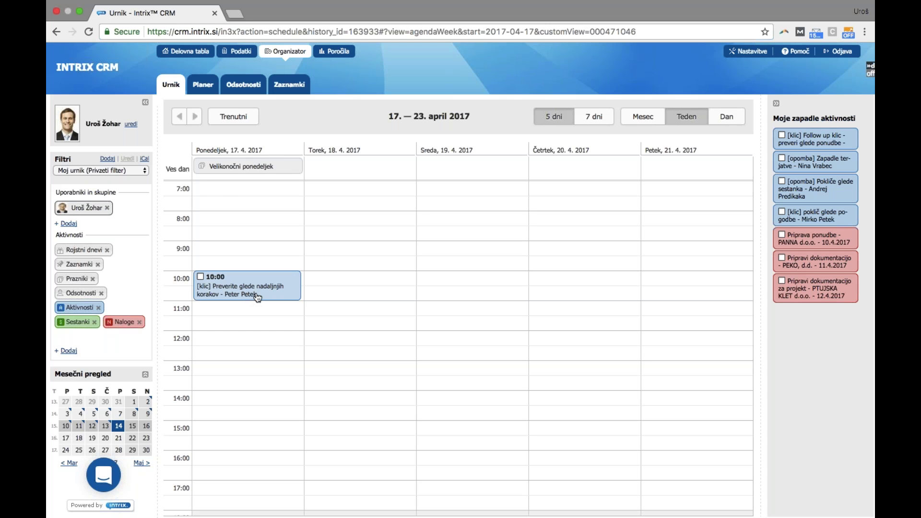
Move the follow-up call to Tuesday 10:30 and the Zapadle terjatve note to Wednesday 9:00, then check the call
drag(257, 297, 346, 308)
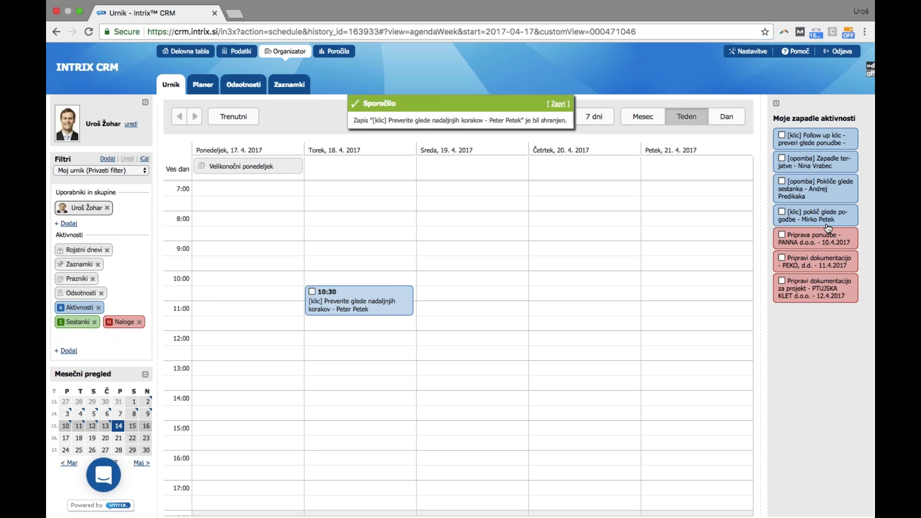
drag(836, 159, 489, 246)
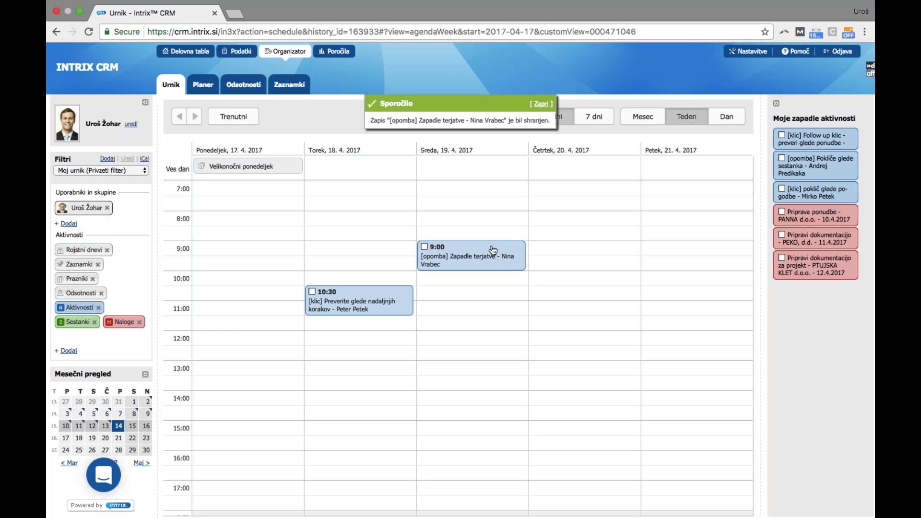
click(367, 296)
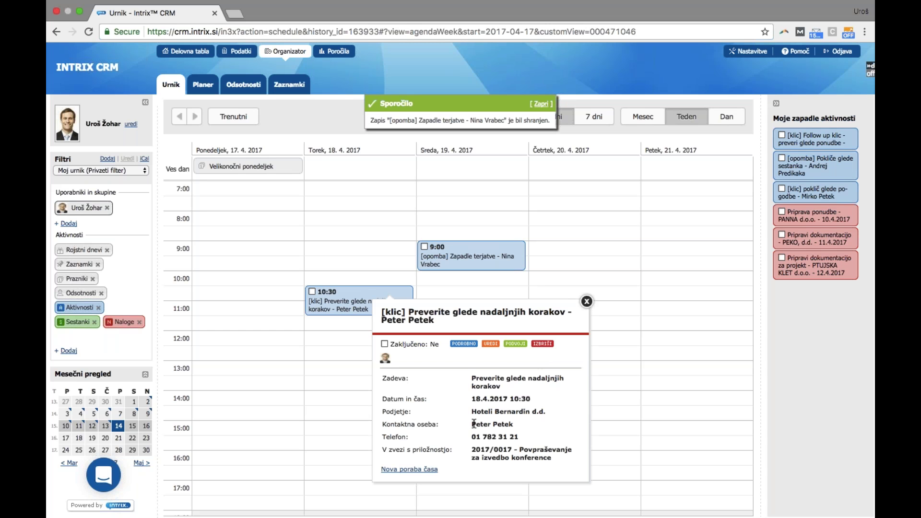
triple_click(528, 453)
key(Escape)
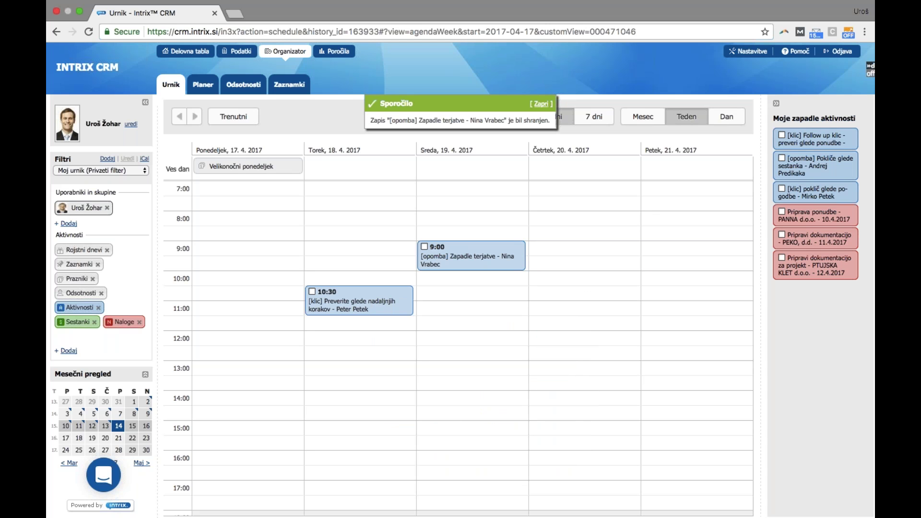
Open the company list under Podatki
scroll(555, 454, down, 2)
scroll(555, 438, up, 2)
click(242, 58)
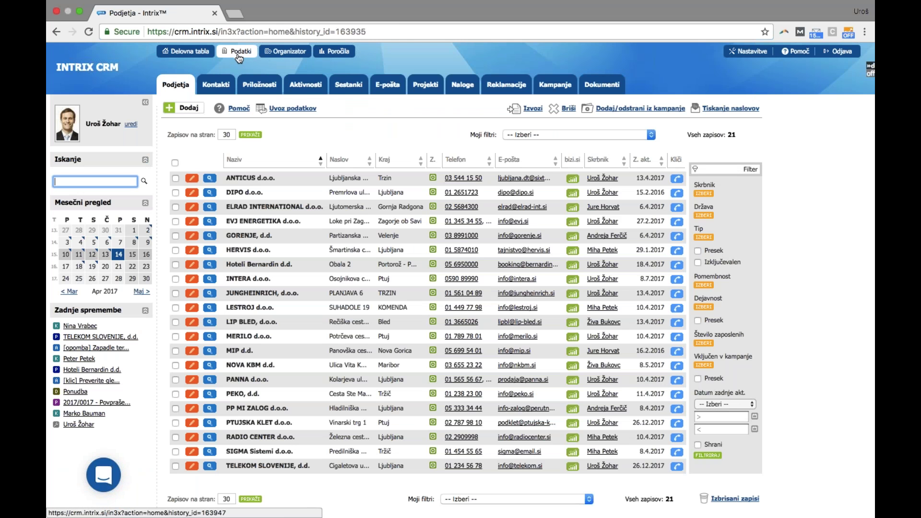
Check Hoteli Bernardin d.d.'s activities for the 18.4.2017 10:30 call, then return to Organizator
click(273, 271)
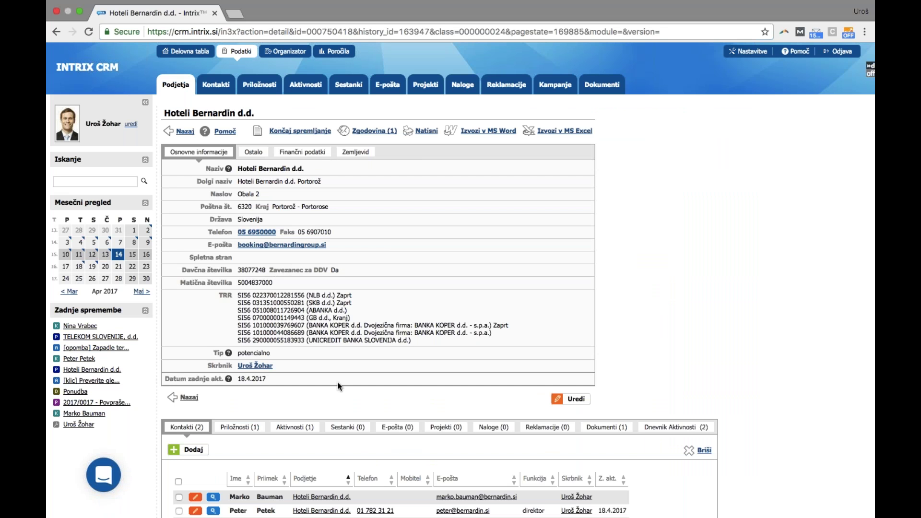
scroll(338, 381, down, 2)
click(294, 380)
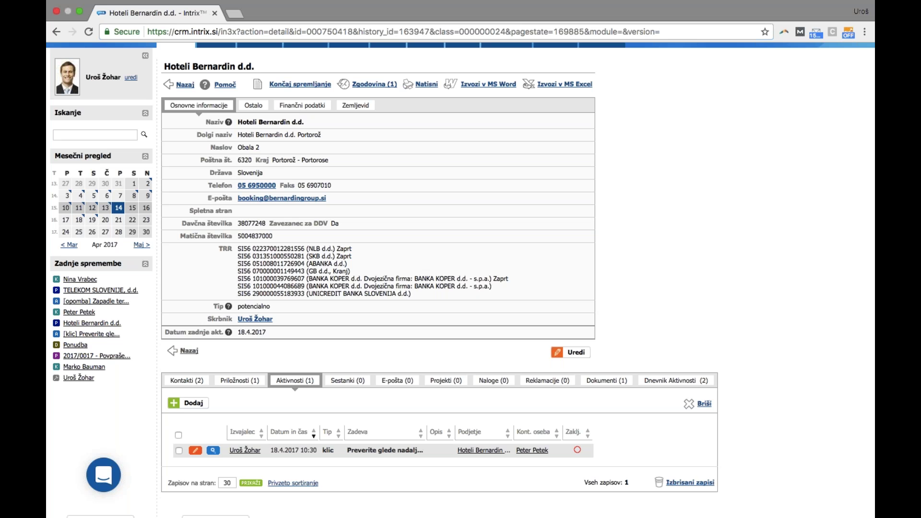
scroll(417, 336, up, 2)
click(277, 52)
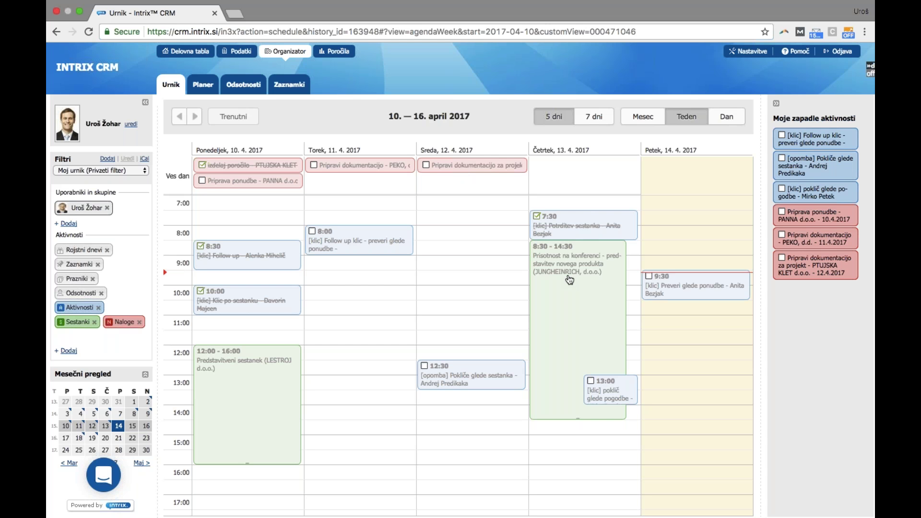
Add two colleagues' calendars to the schedule view
click(127, 209)
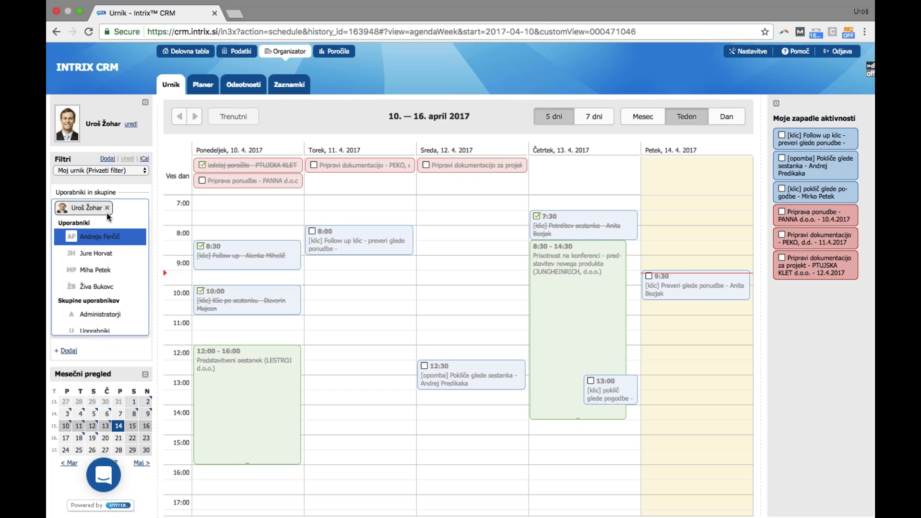
click(100, 253)
click(101, 254)
click(127, 210)
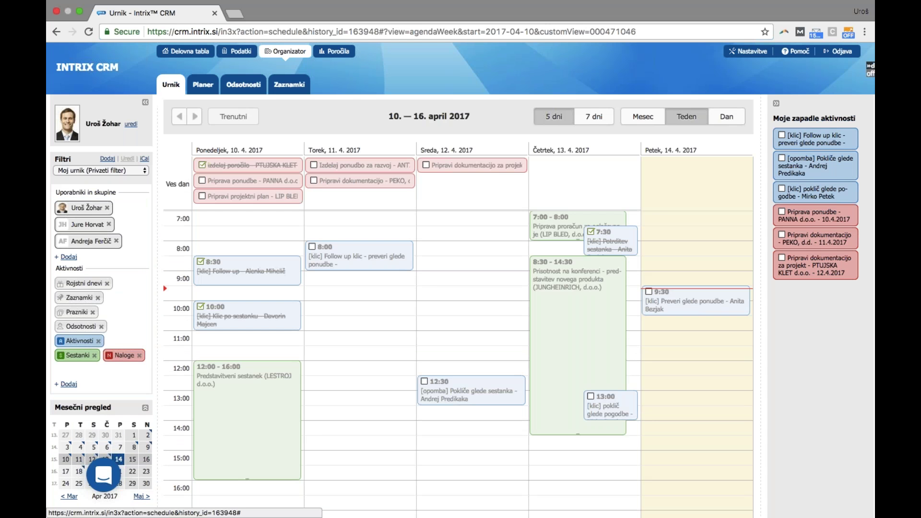
Filter the calendar to one colleague's meetings only and switch to the Planer timeline
click(107, 283)
click(97, 283)
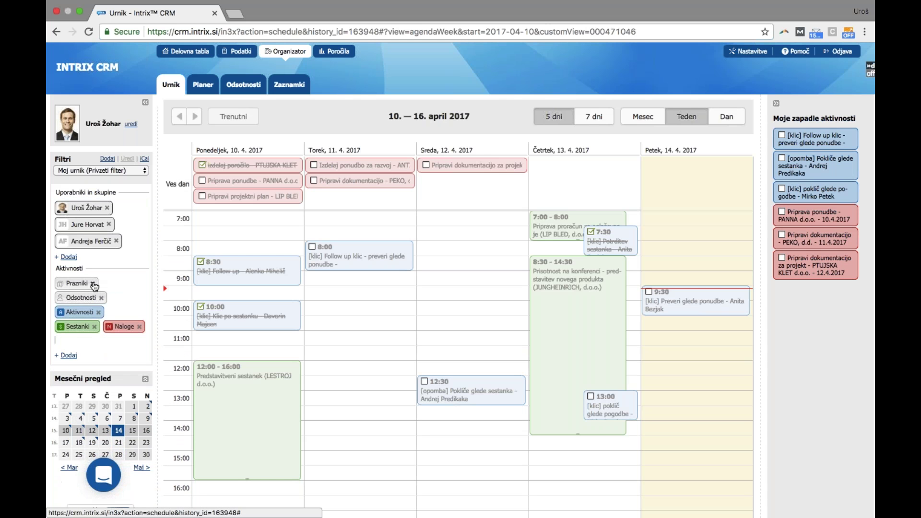
click(92, 283)
click(100, 283)
click(98, 283)
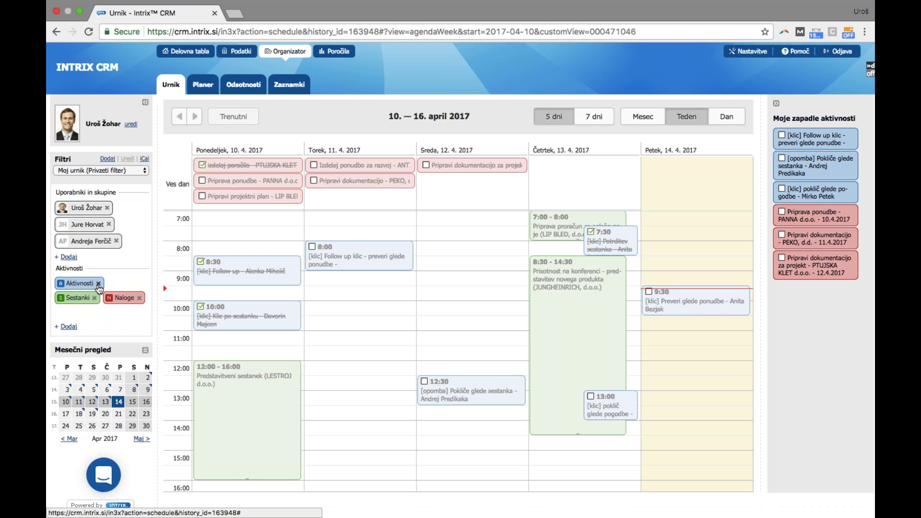
click(139, 283)
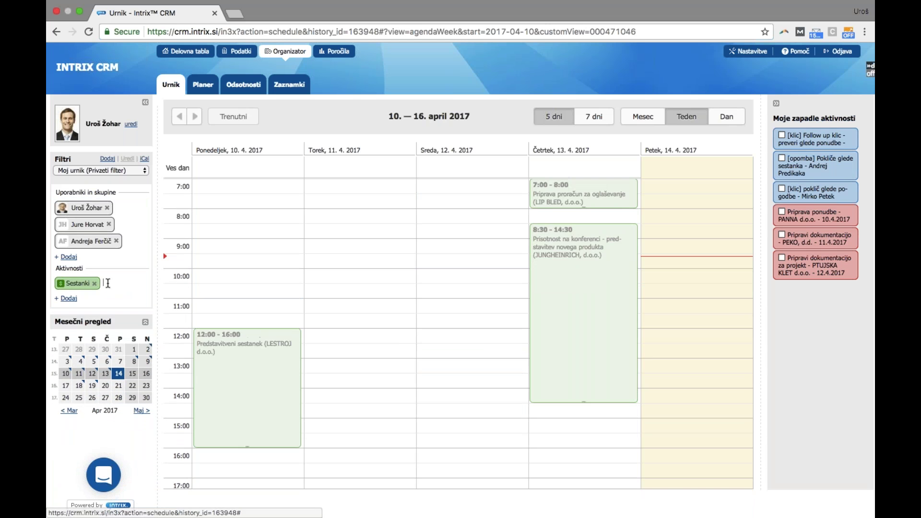
click(80, 210)
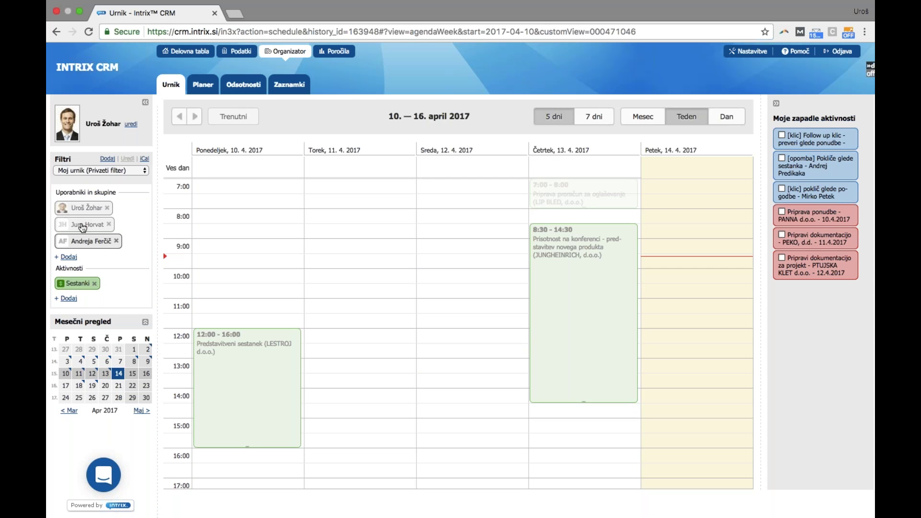
click(82, 228)
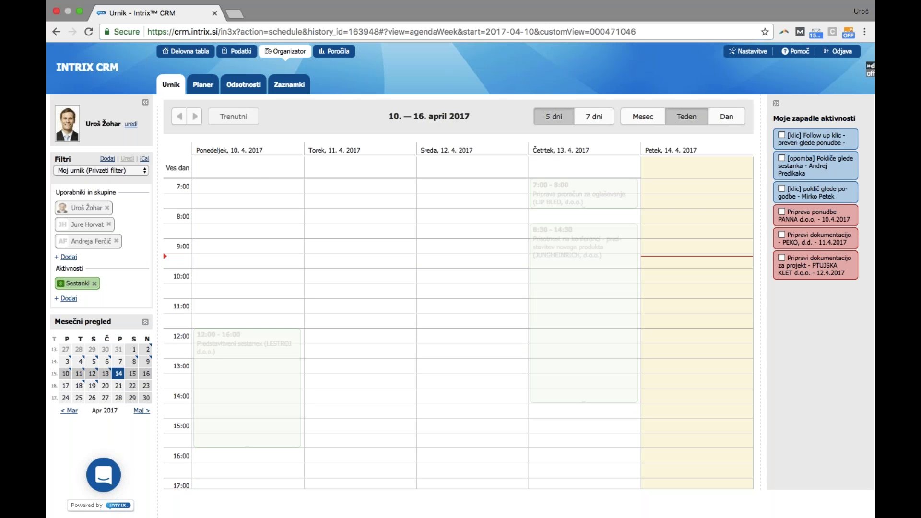
click(88, 241)
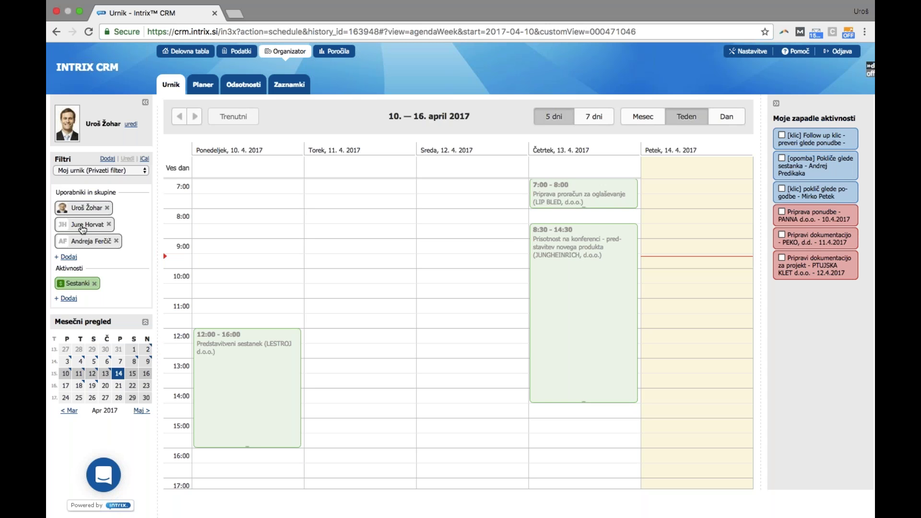
click(199, 92)
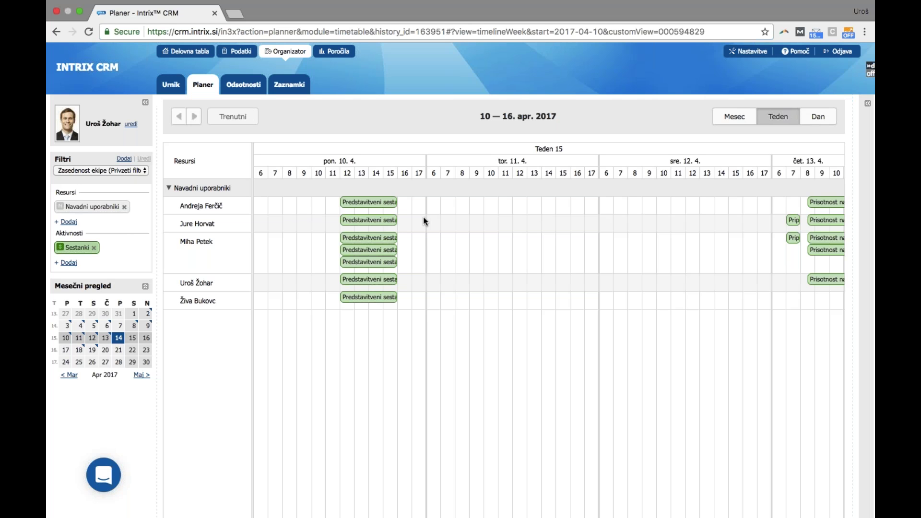
Return to the personal Urnik schedule for 10–16 April 2017
click(171, 87)
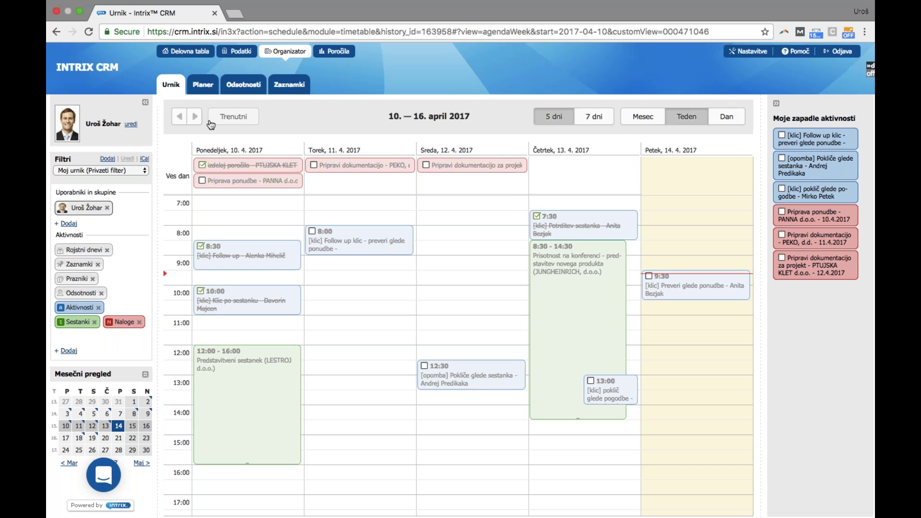
Go to the week of 17–23 April and open the Tuesday 10:30 call for editing
click(194, 116)
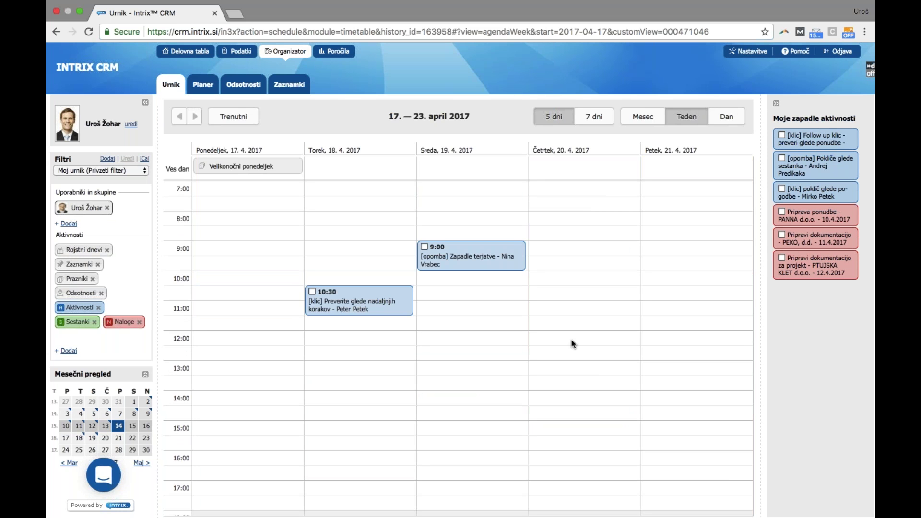
drag(568, 337, 566, 370)
click(388, 301)
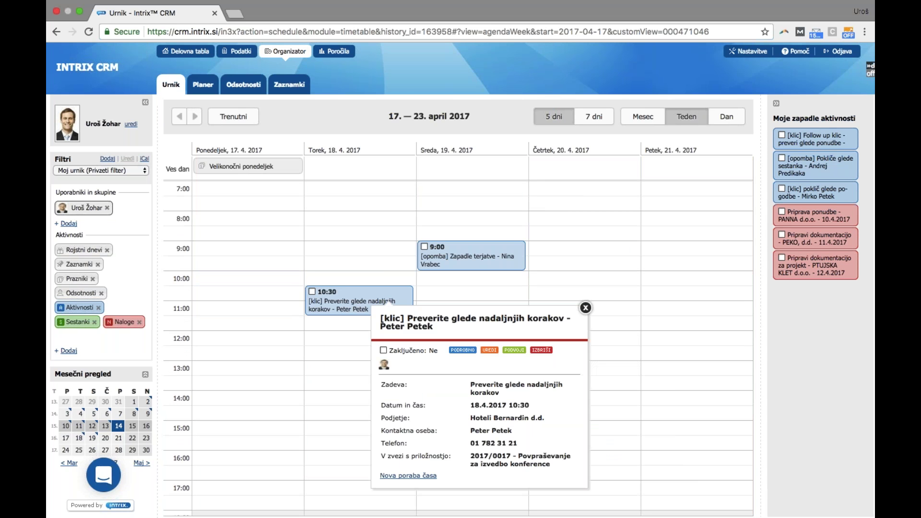
click(486, 350)
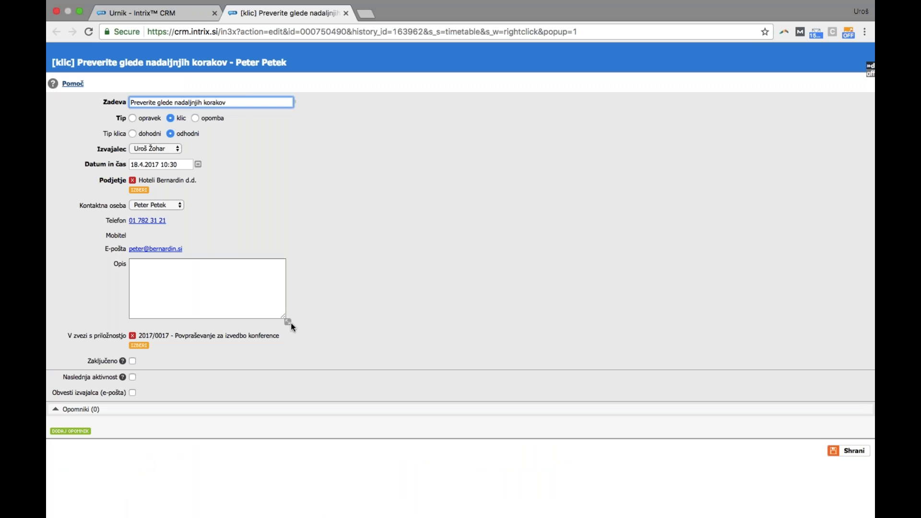
Describe the call as 'trenutno še niso odločeni, slišimo se za uskladitev termina'
click(259, 306)
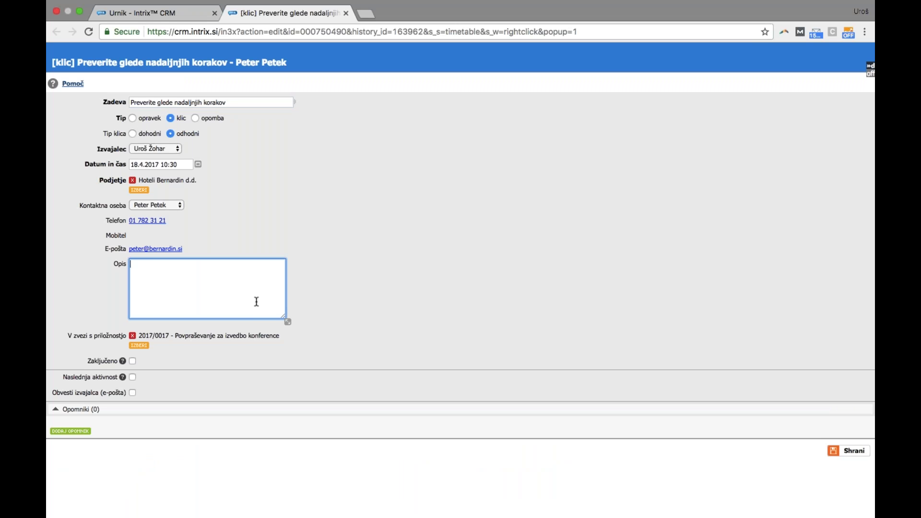
text(željo)
key(BackSpace)
key(BackSpace)
key(BackSpace)
key(BackSpace)
key(BackSpace)
text(treni)
key(BackSpace)
text(utno še niso odločeni, slišimo se za uskladitev termina)
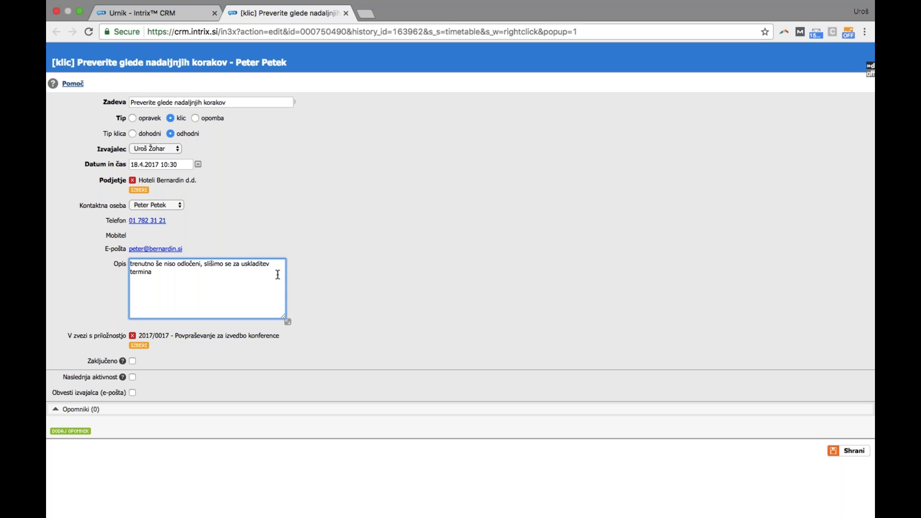
Mark the call completed with follow-up call 'Dogovori se za uro v petek' on 20 April, and save
click(133, 361)
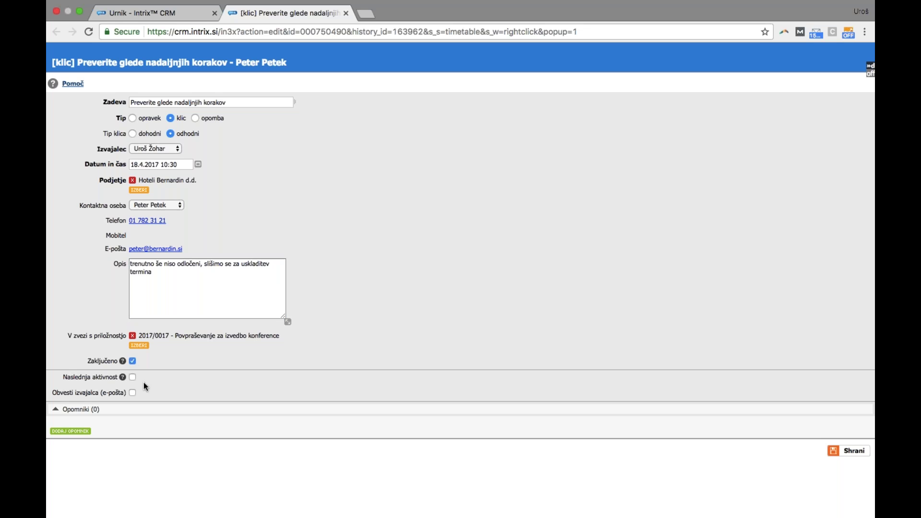
click(133, 377)
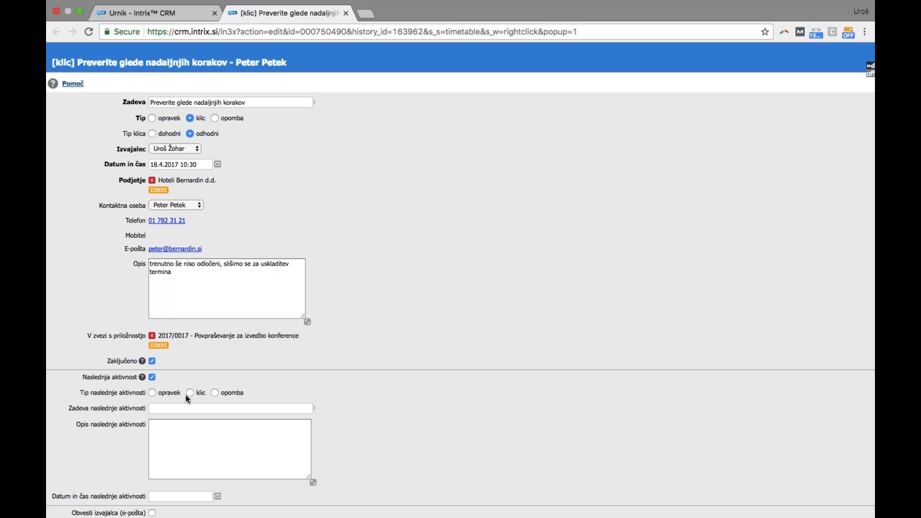
click(191, 405)
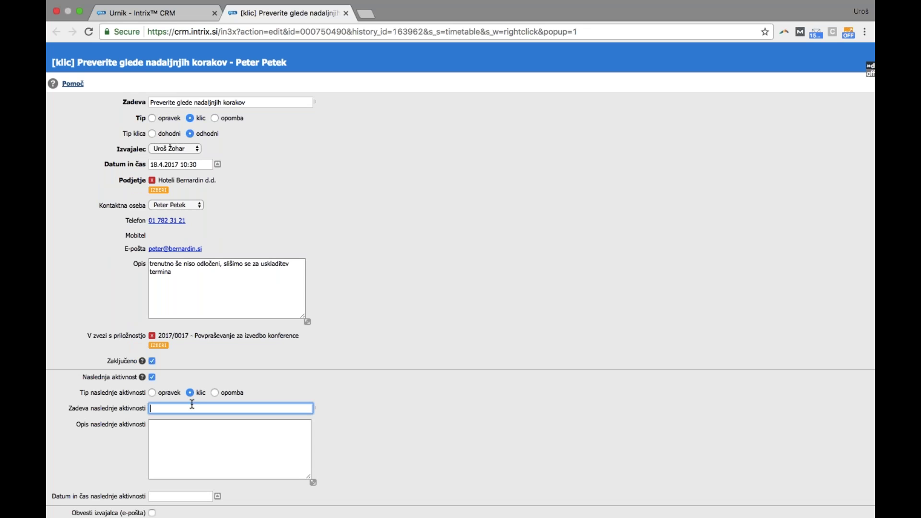
text(Dogovori se za uro v petek)
scroll(335, 392, down, 2)
click(217, 453)
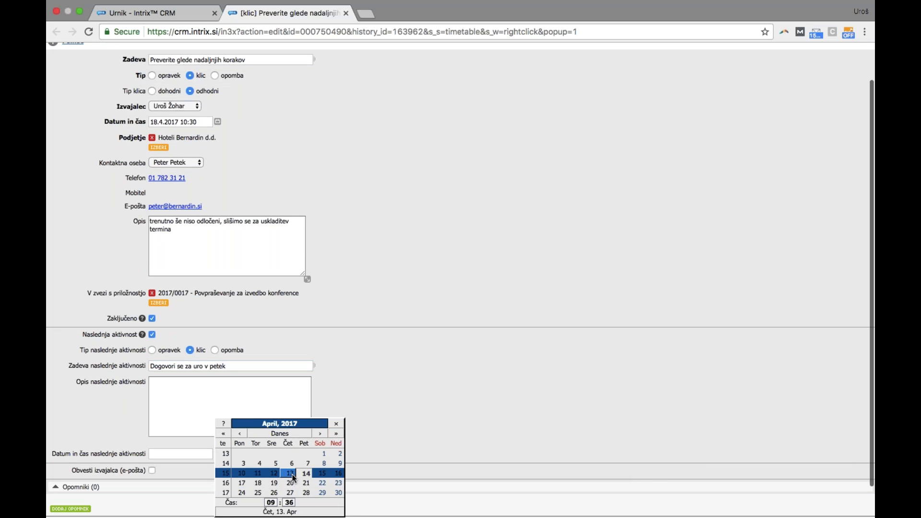
click(290, 483)
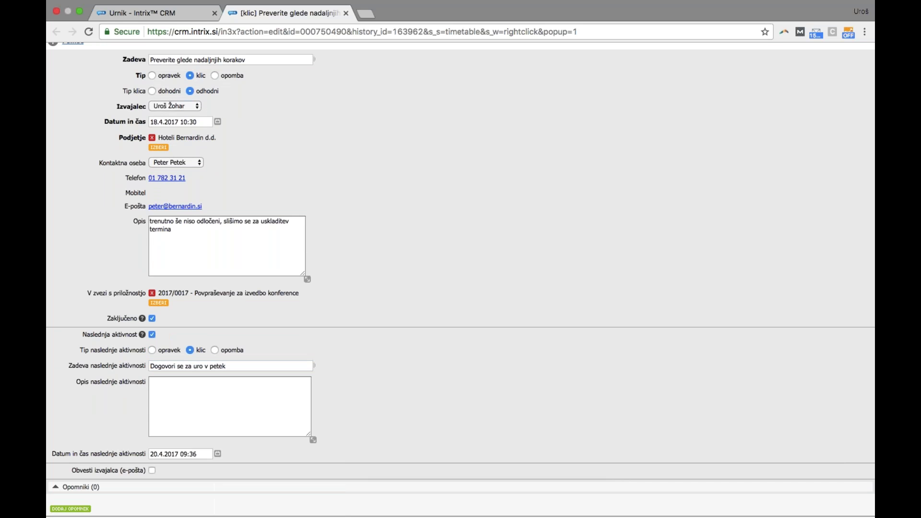
scroll(291, 485, down, 3)
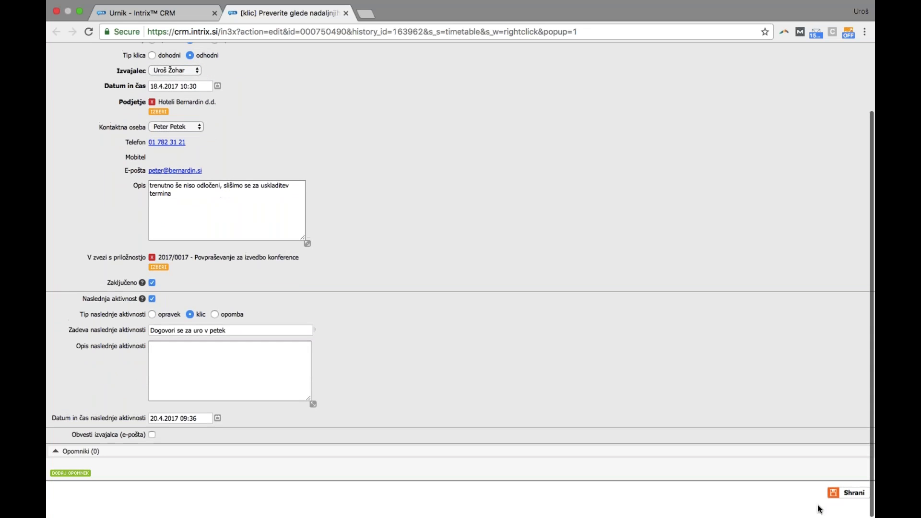
click(854, 497)
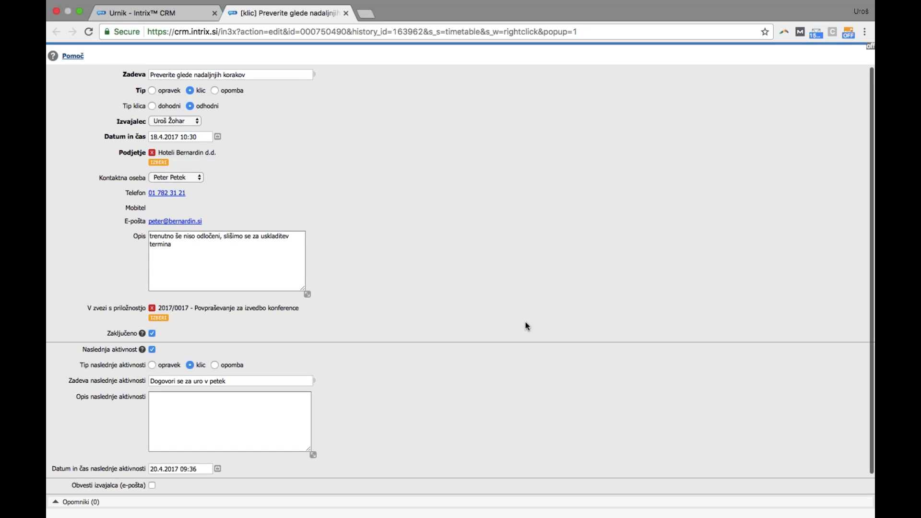
Review the call's description and save it again
click(186, 258)
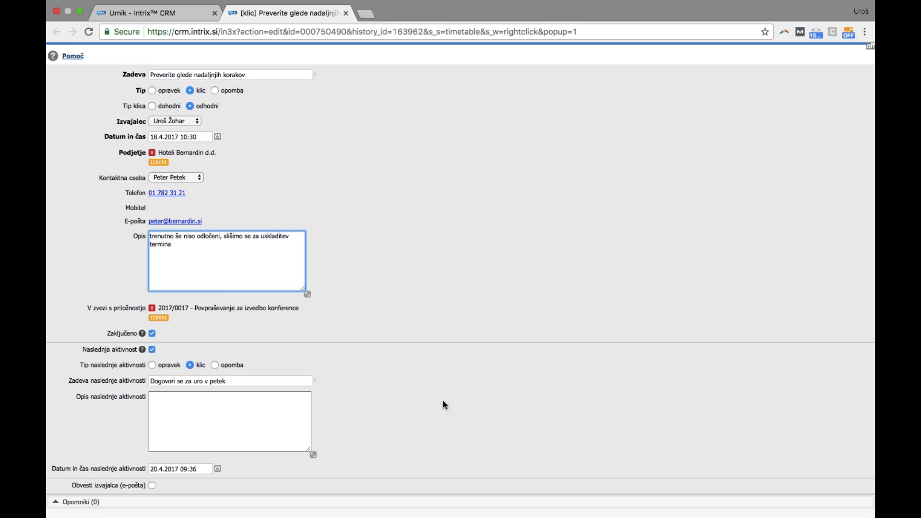
scroll(838, 465, down, 3)
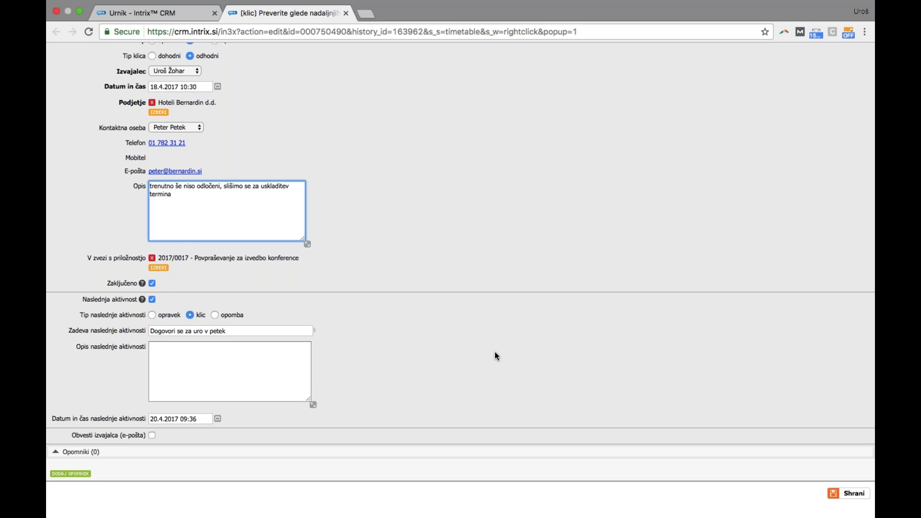
scroll(470, 241, up, 1)
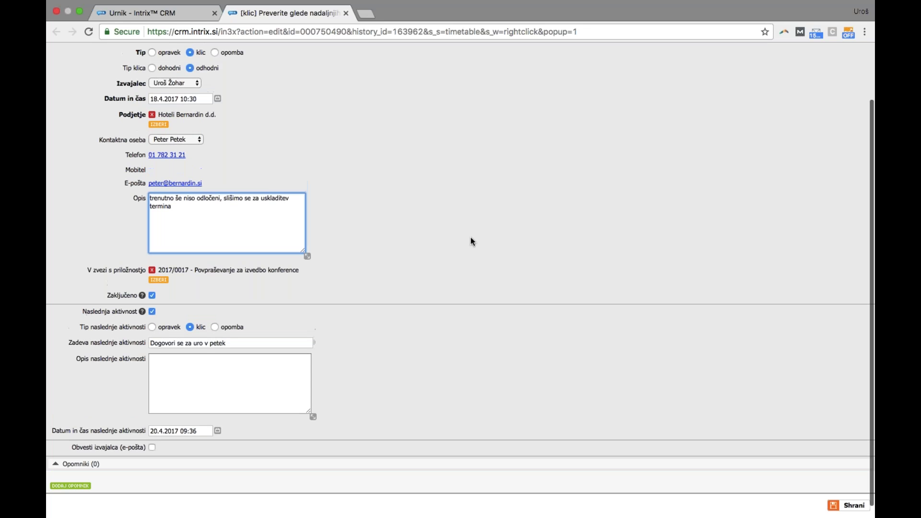
scroll(566, 271, down, 1)
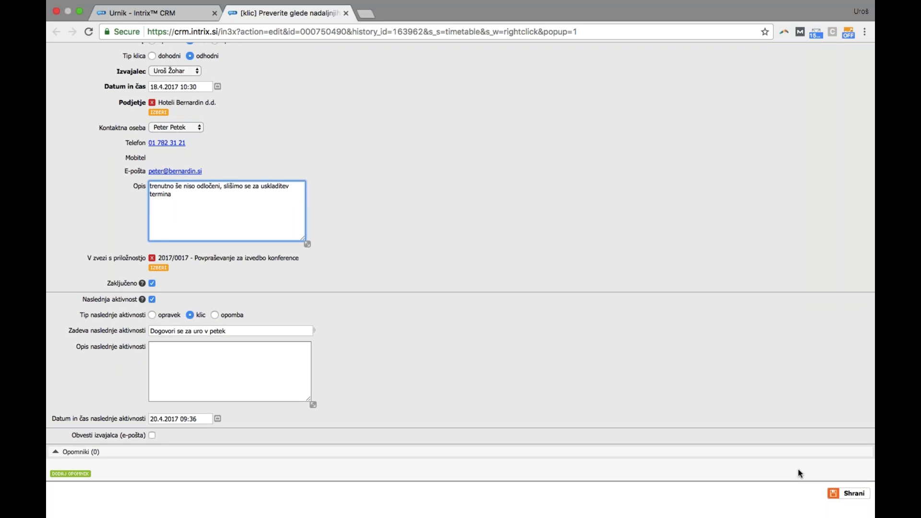
click(853, 493)
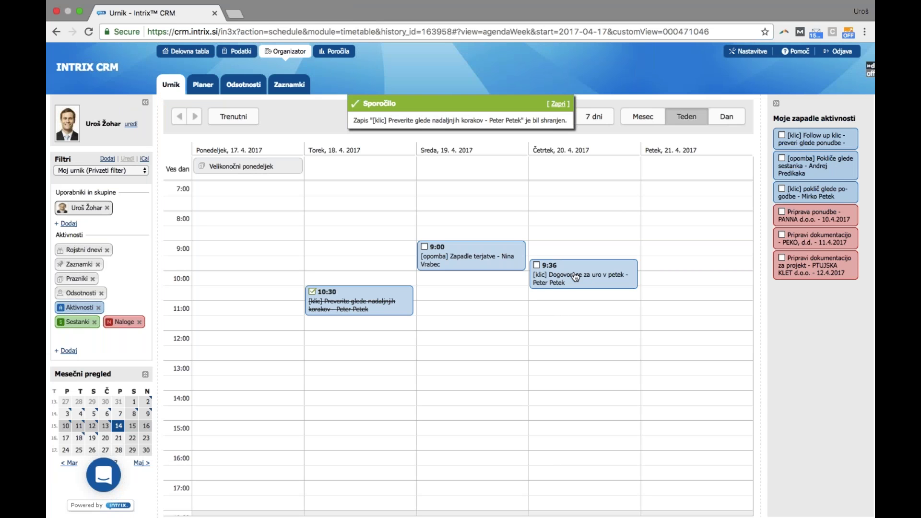
Mark the 20.4. 9:36 follow-up call done and start a meeting for Friday 21.4. 12:00–14:00
click(536, 266)
drag(691, 339, 691, 389)
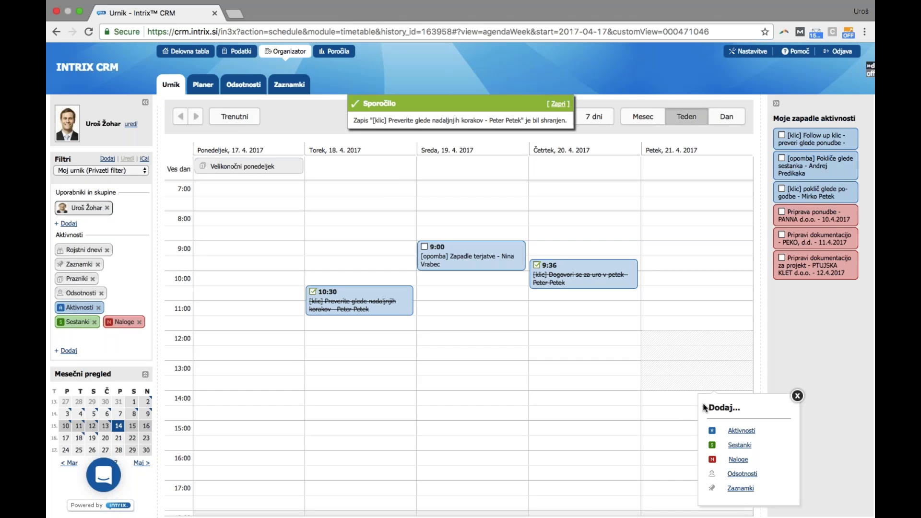
click(739, 445)
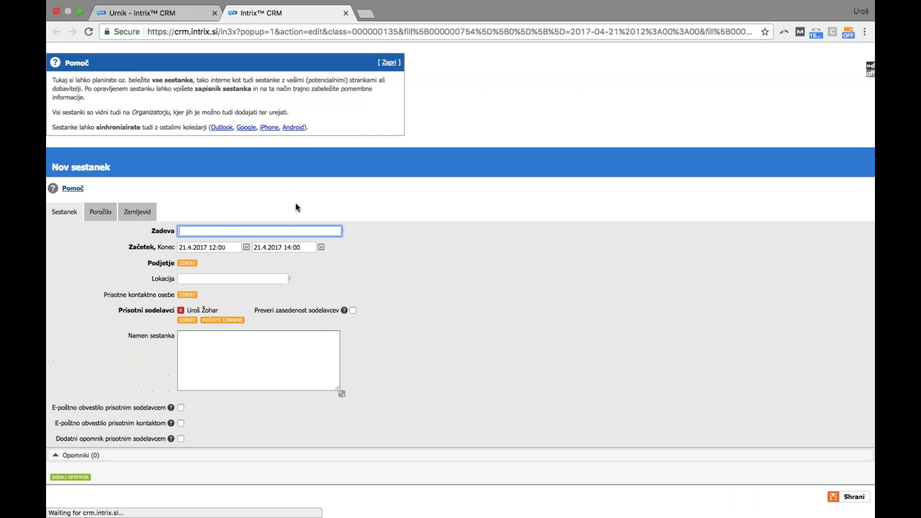
Title the meeting 'Predstavitev možnosti' and set its company to Hoteli Bernardin d.d
text(Predstavi)
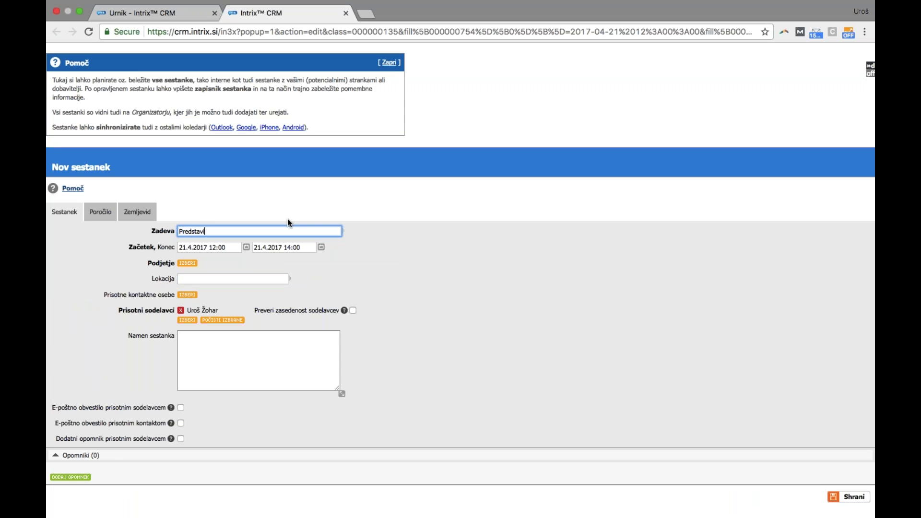
text(tev možnosti)
click(187, 263)
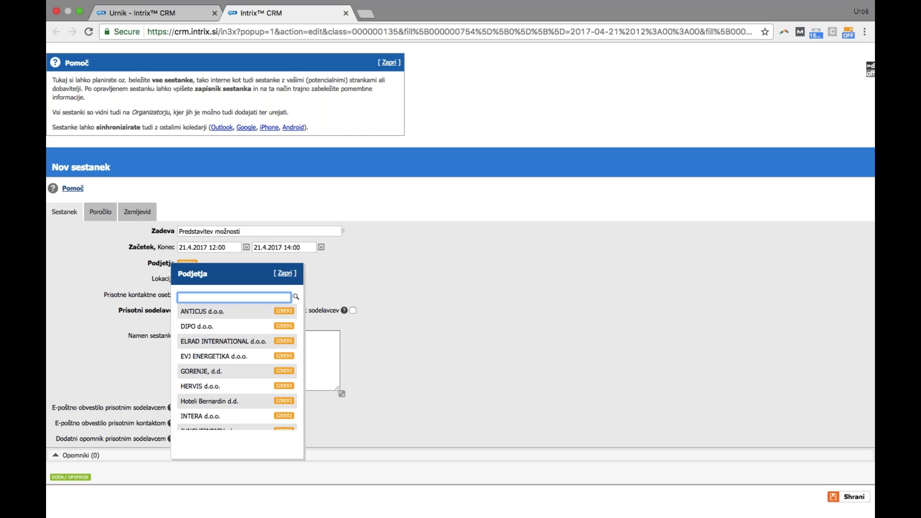
click(283, 401)
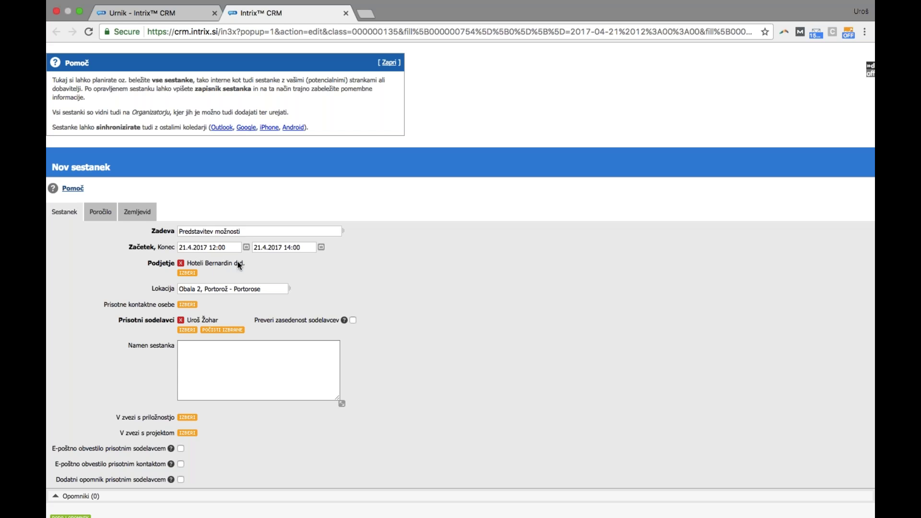
Add both hotel client contacts as meeting attendees
click(186, 305)
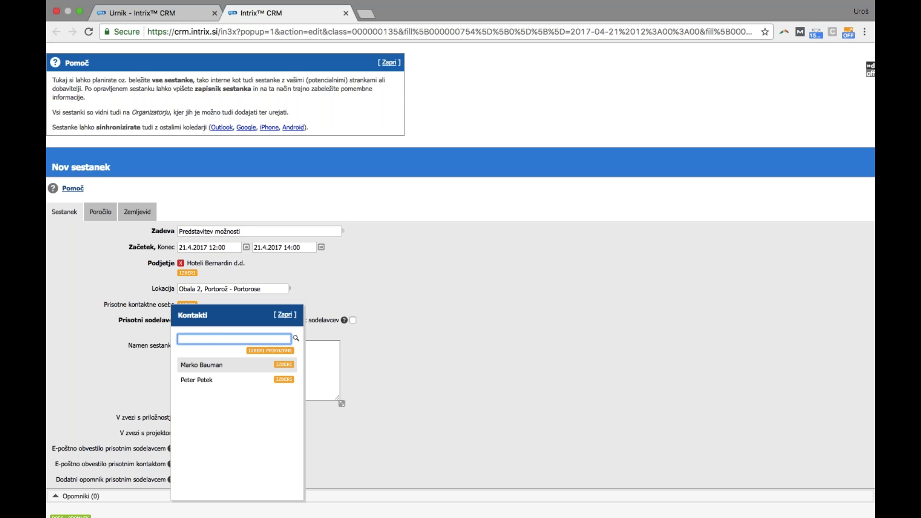
click(284, 380)
click(284, 375)
click(285, 334)
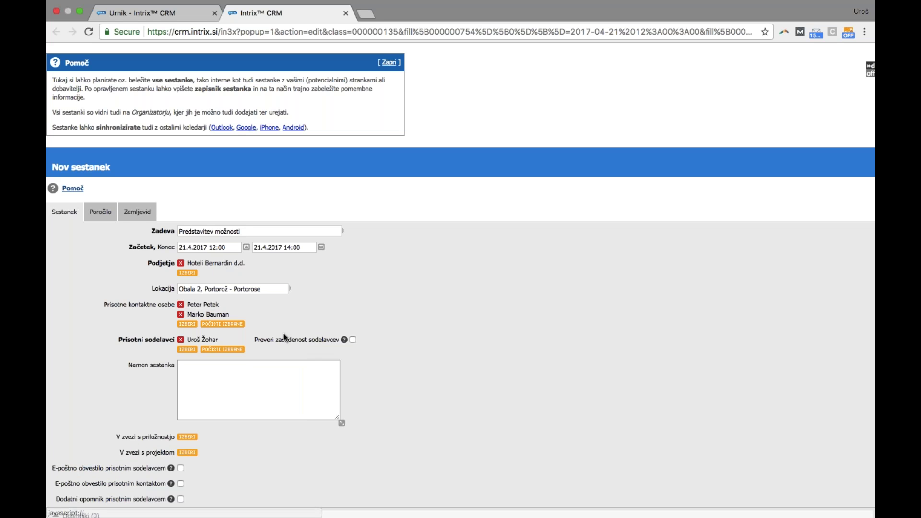
Add two colleagues as attending staff and link opportunity 2017/0017
click(187, 349)
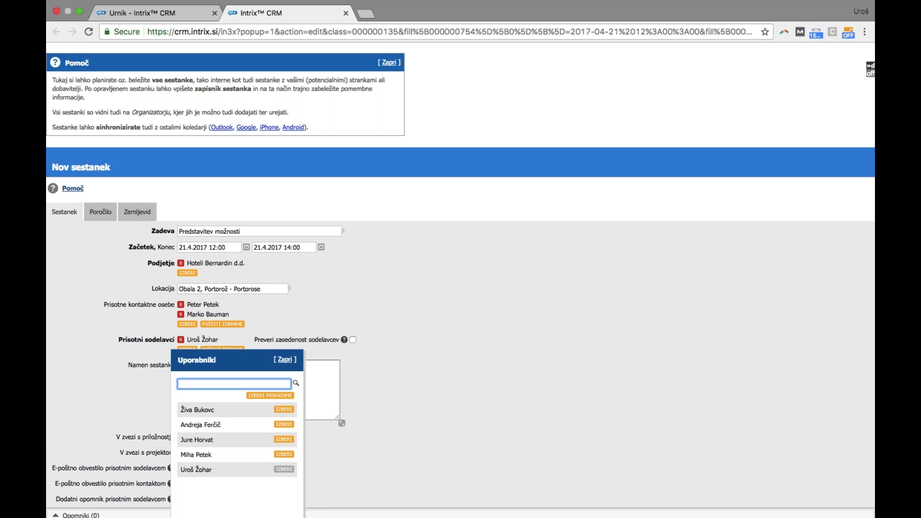
click(282, 454)
click(282, 451)
key(Escape)
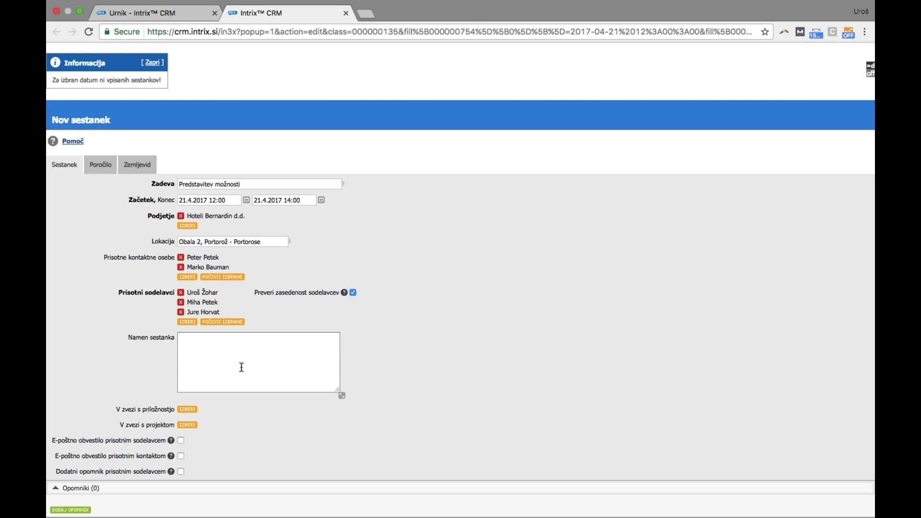
click(187, 410)
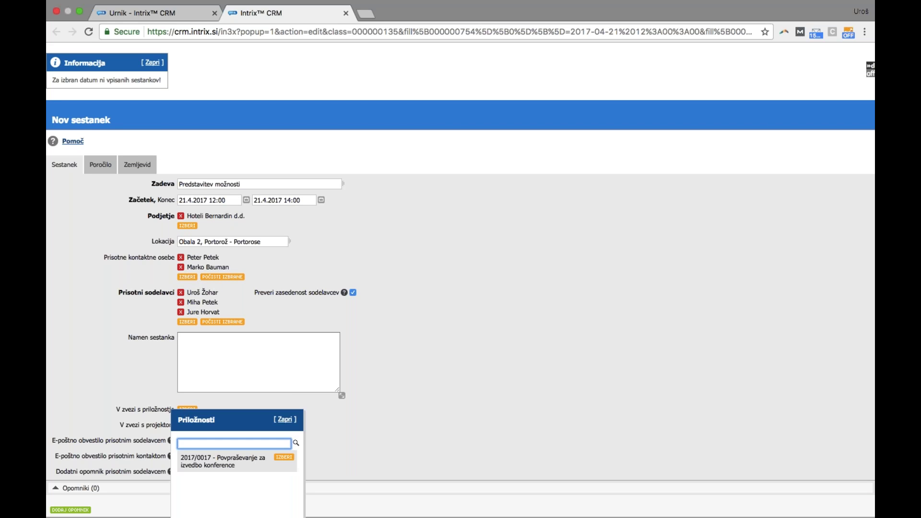
click(287, 456)
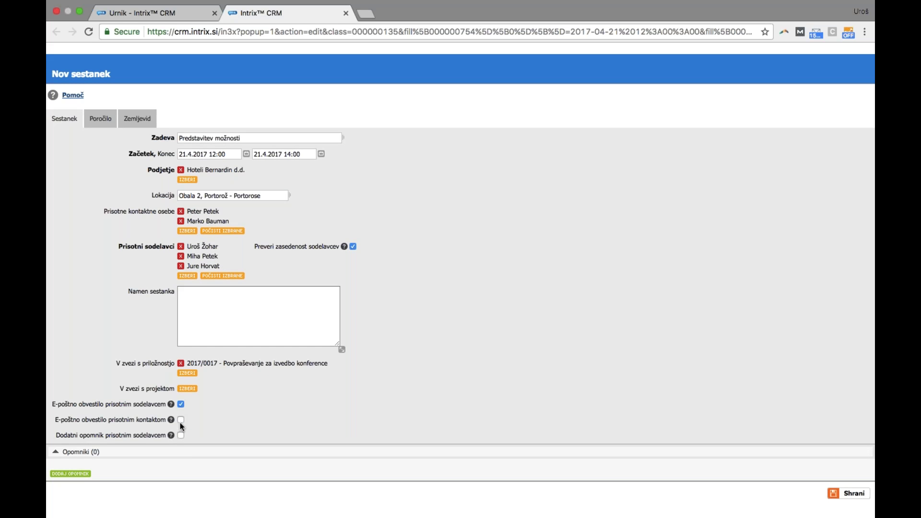
Turn off staff e-mail notification, discard the trial 5-unit SMS reminder, and save the meeting
click(181, 405)
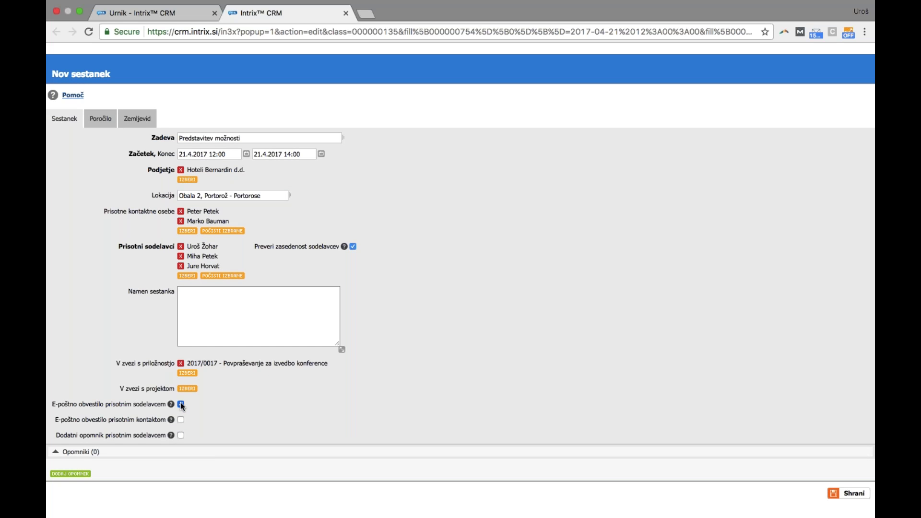
click(181, 435)
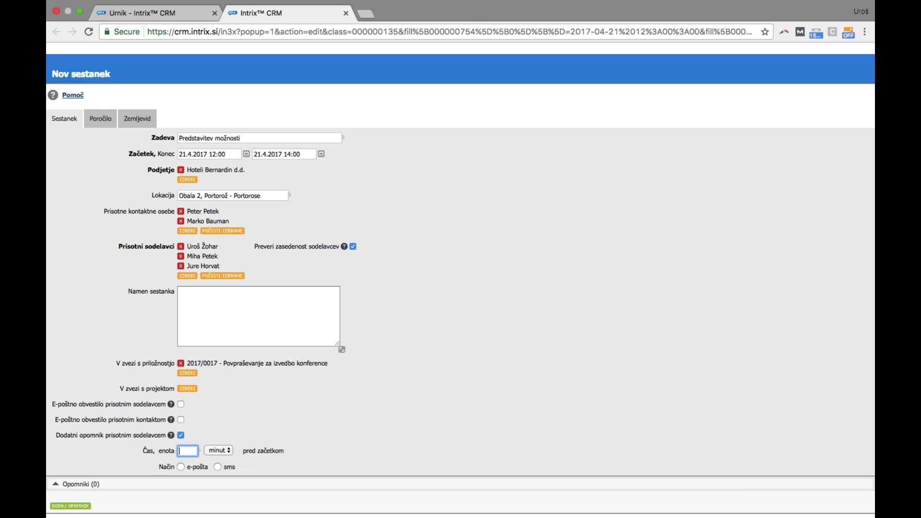
text(5)
click(218, 467)
click(180, 435)
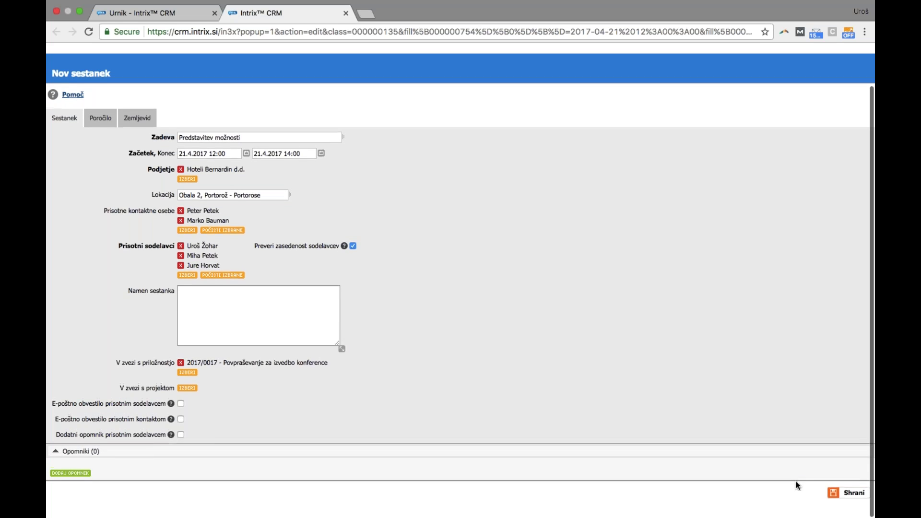
click(851, 498)
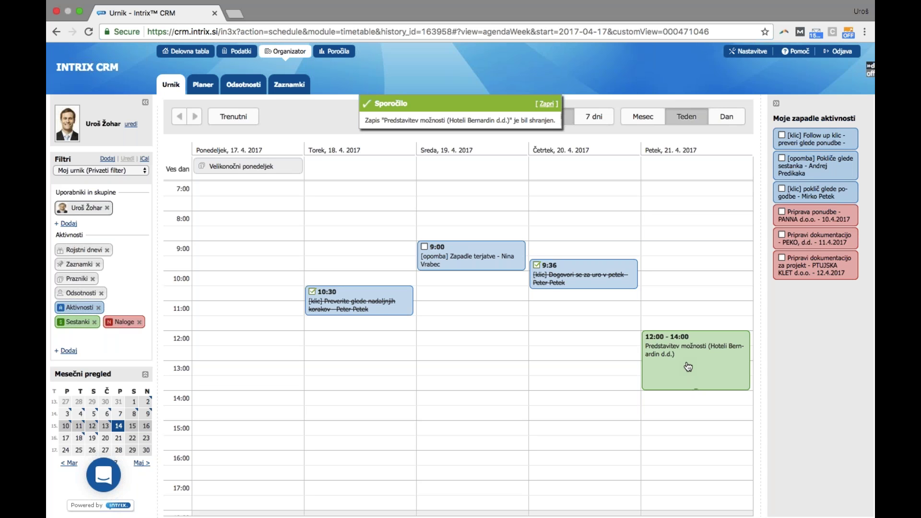
Go to the Podatki data records and list all companies under Podjetja
click(238, 58)
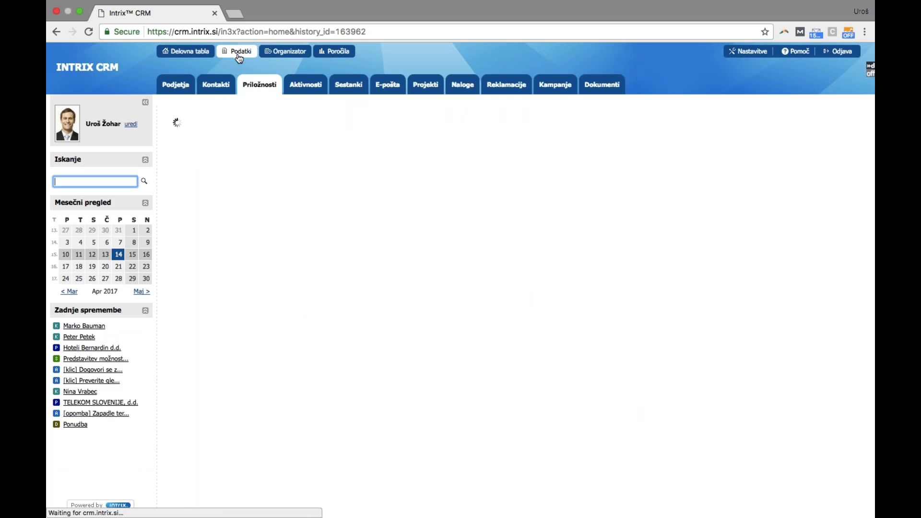
click(183, 86)
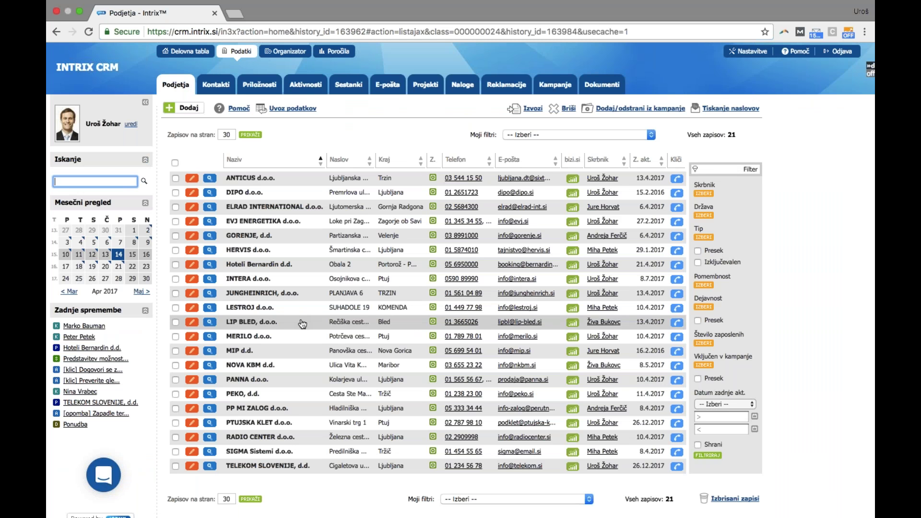
Open Hoteli Bernardin d.d. and browse its opportunities, activities, meetings, documents and e-mails tabs
click(269, 269)
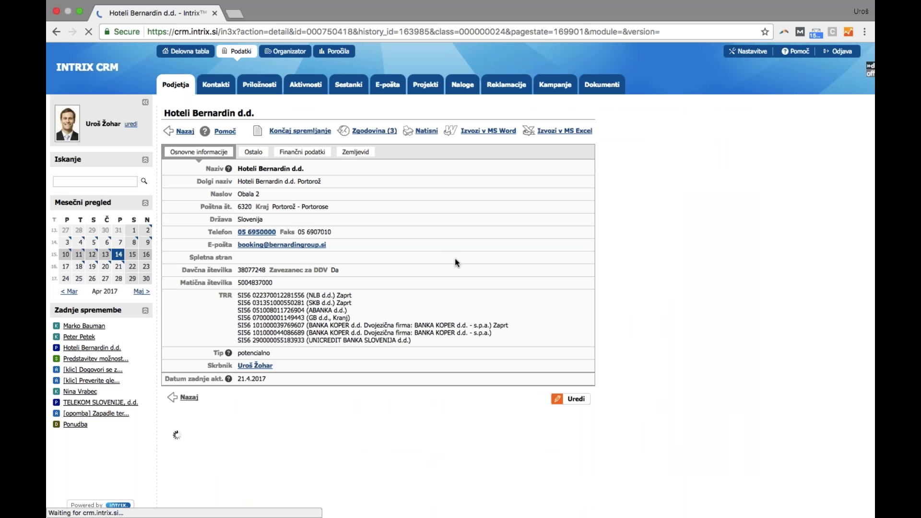
scroll(454, 262, down, 2)
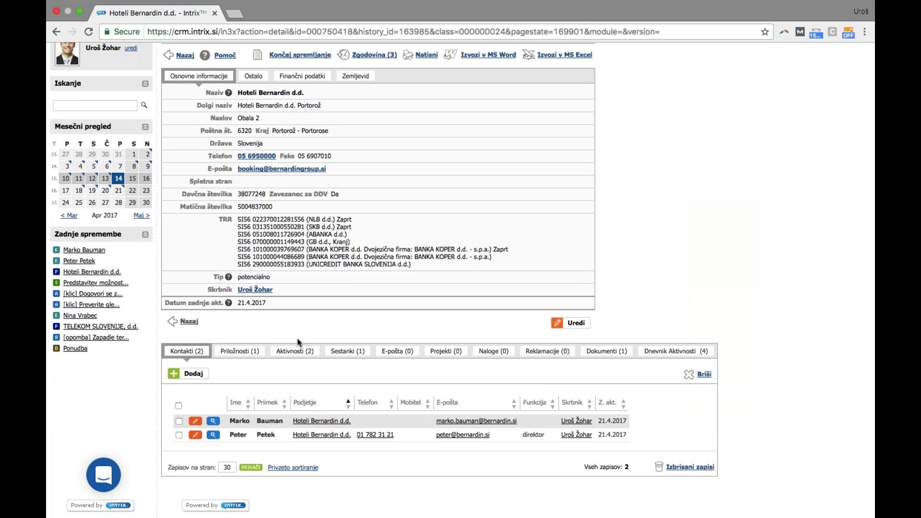
click(239, 352)
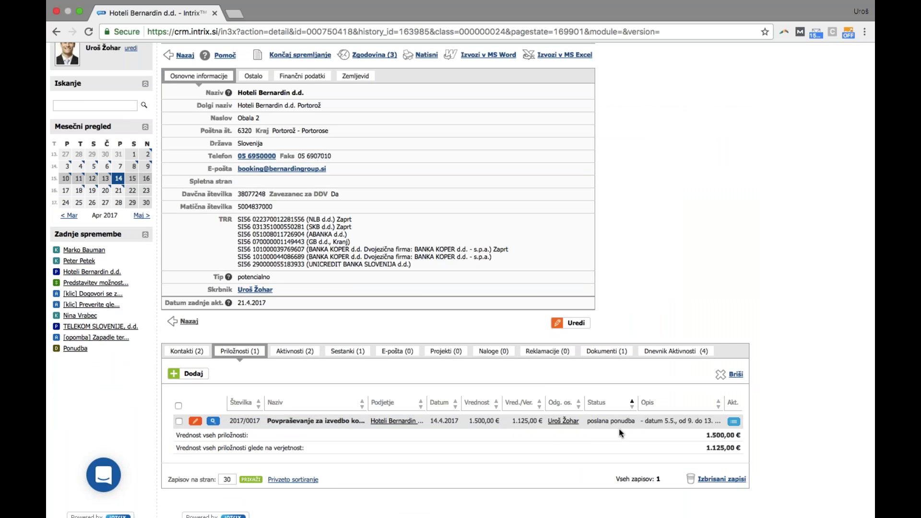
click(295, 351)
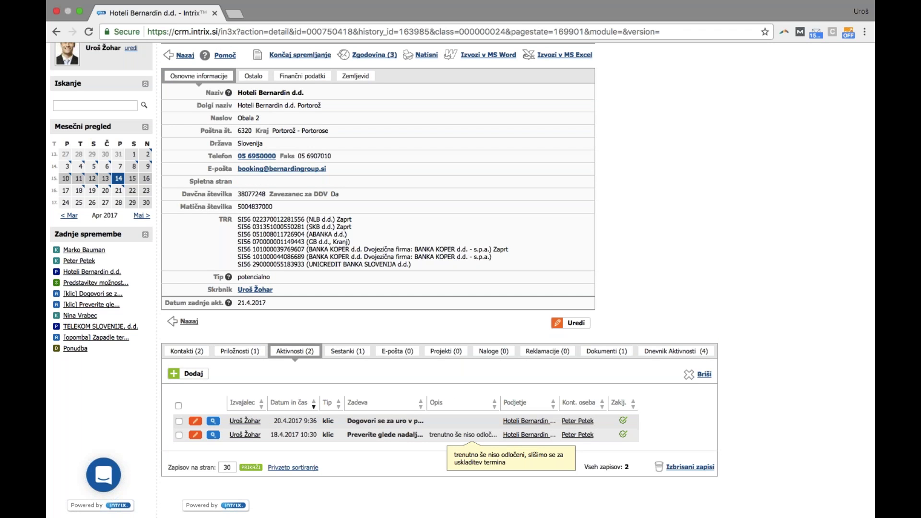
click(358, 354)
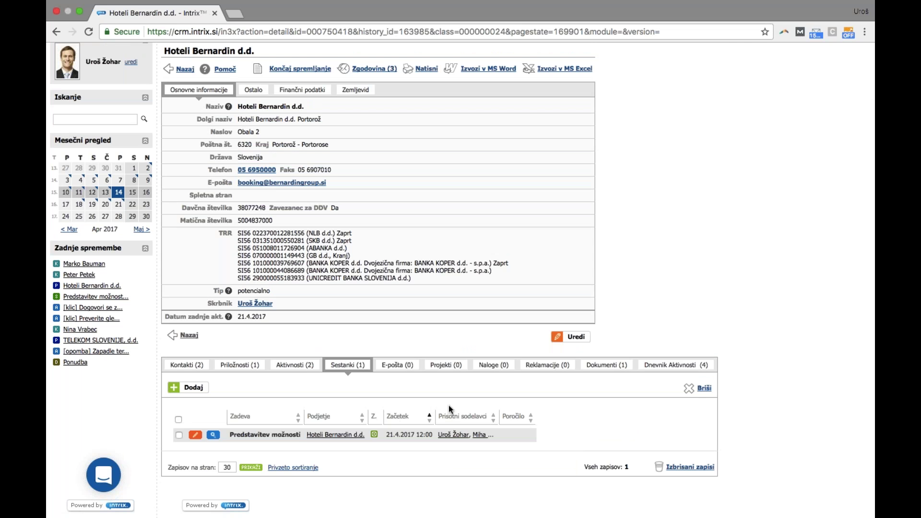
click(603, 369)
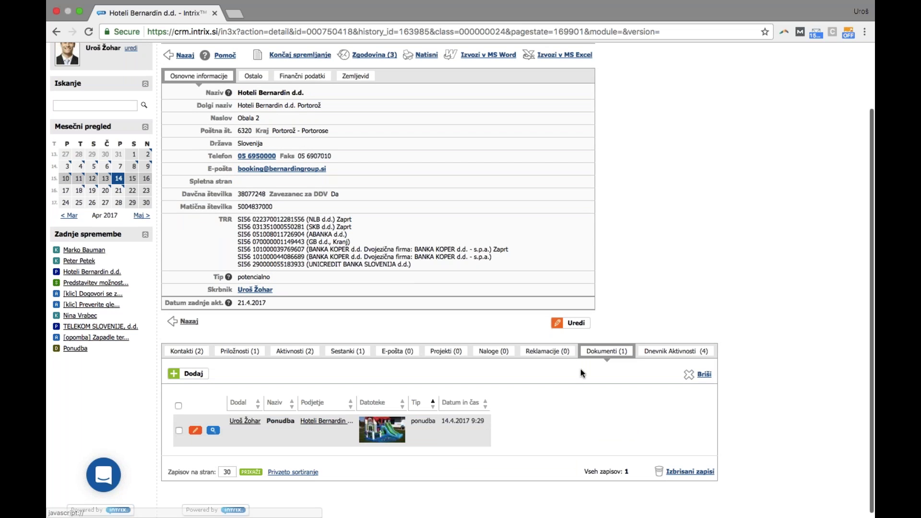
click(390, 436)
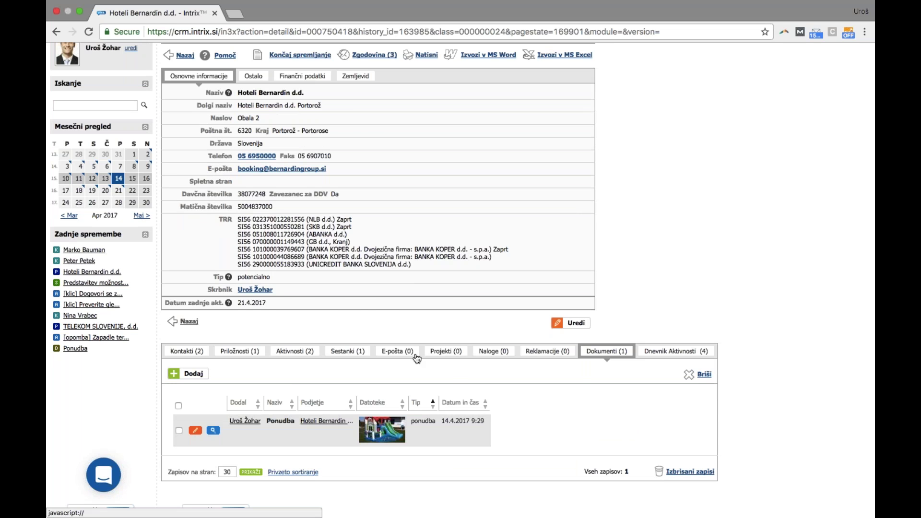
click(397, 350)
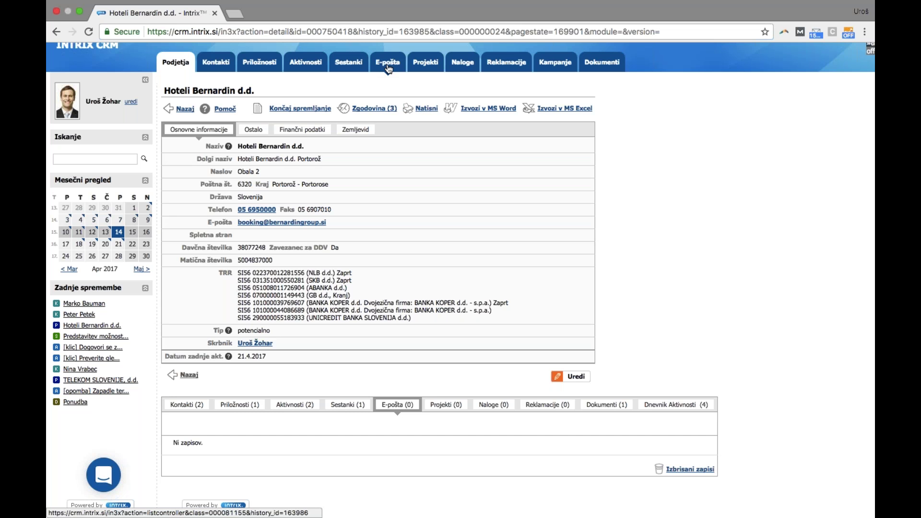
Select the CRM's mail-forwarding address on the E-pošta page and load webmail in a new tab
click(388, 67)
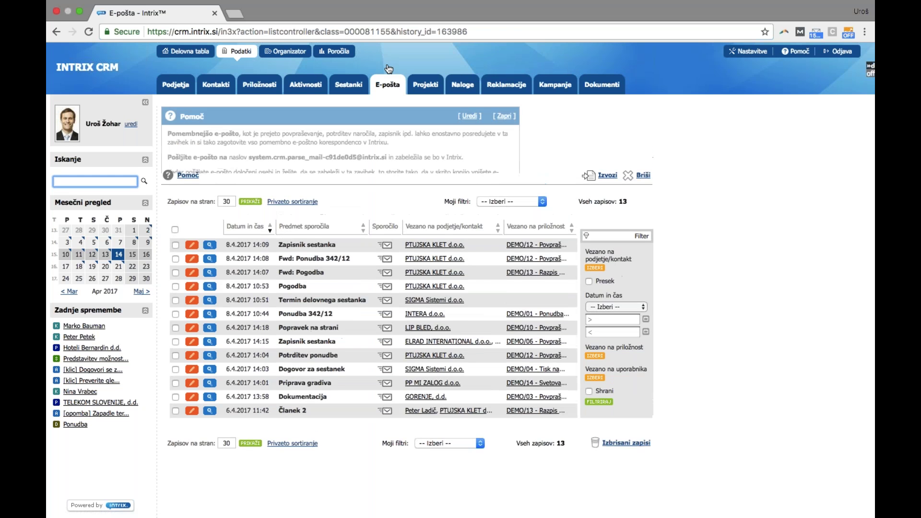
drag(387, 157, 248, 153)
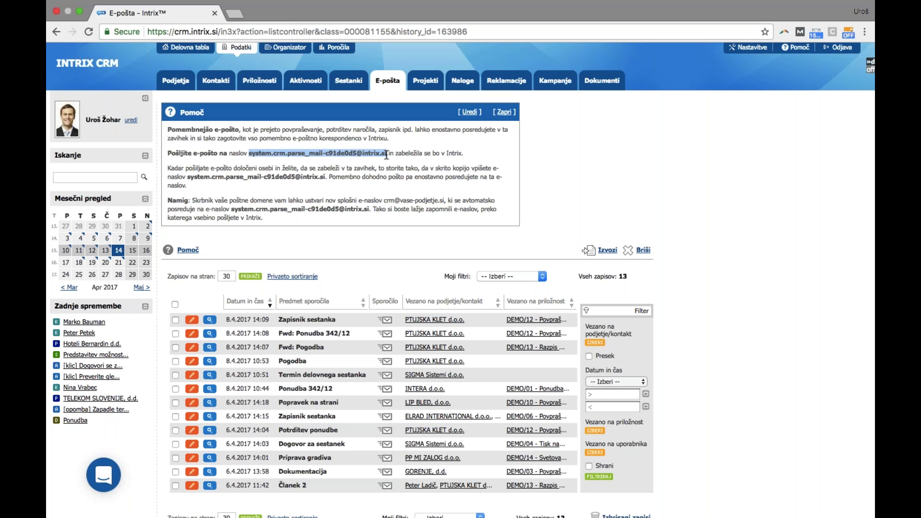
click(234, 14)
text(mail)
key(Return)
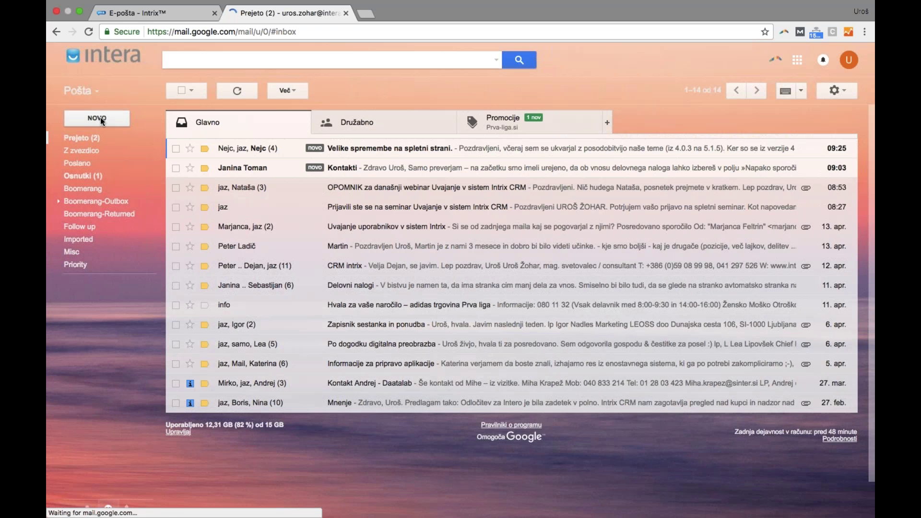
Start a full-size Gmail message addressed to a colleague, then return to the Intrix CRM tab
click(98, 119)
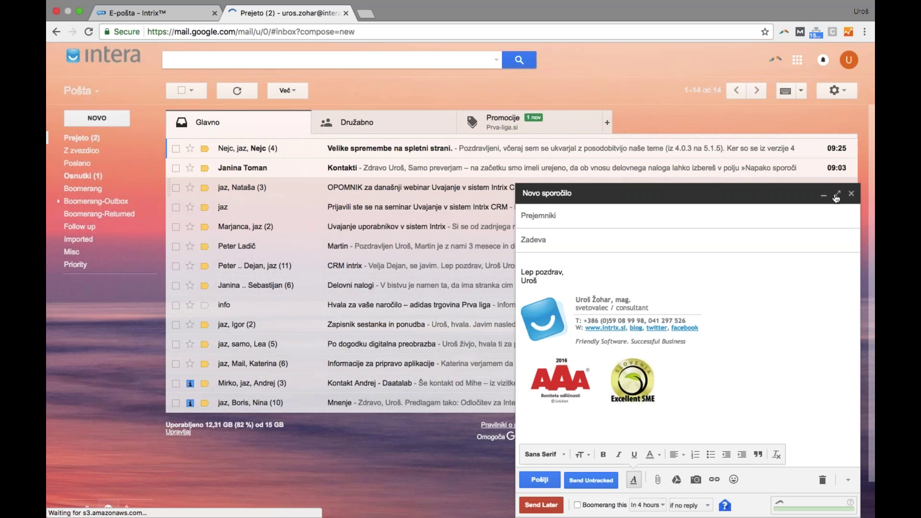
click(836, 196)
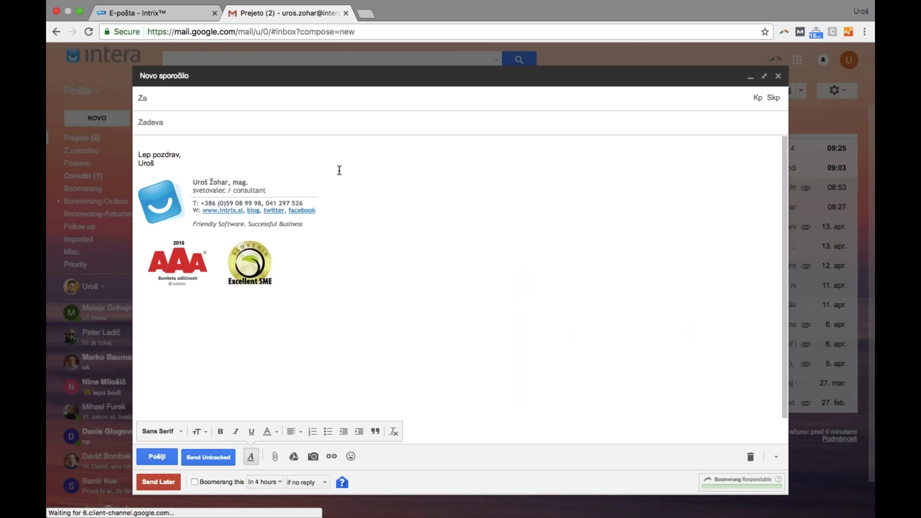
text(marko)
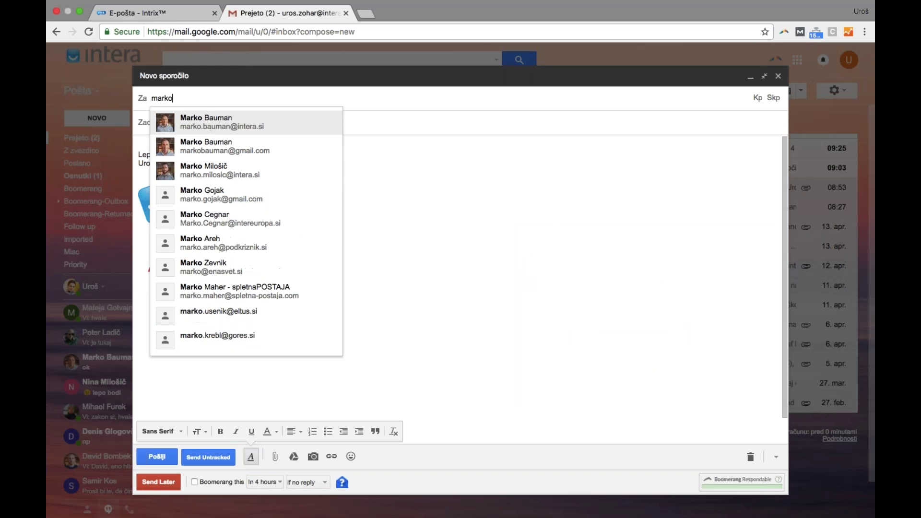
key(Return)
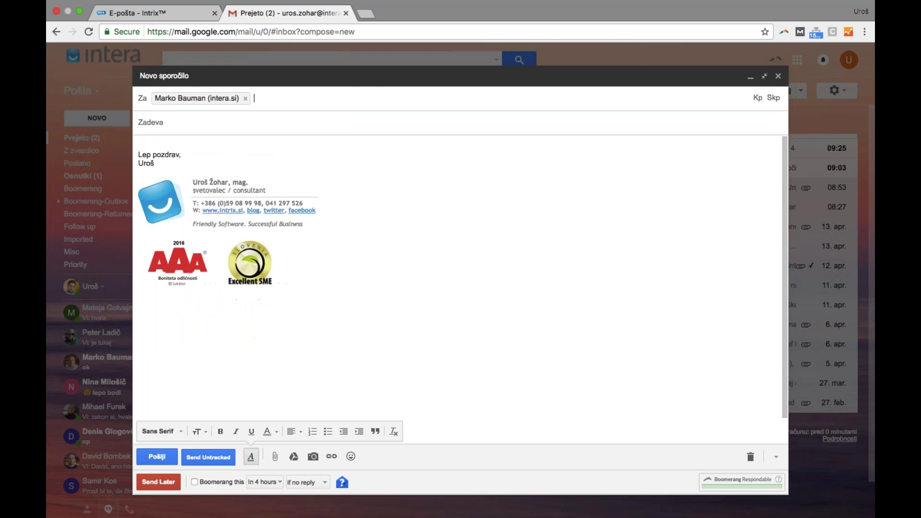
click(182, 14)
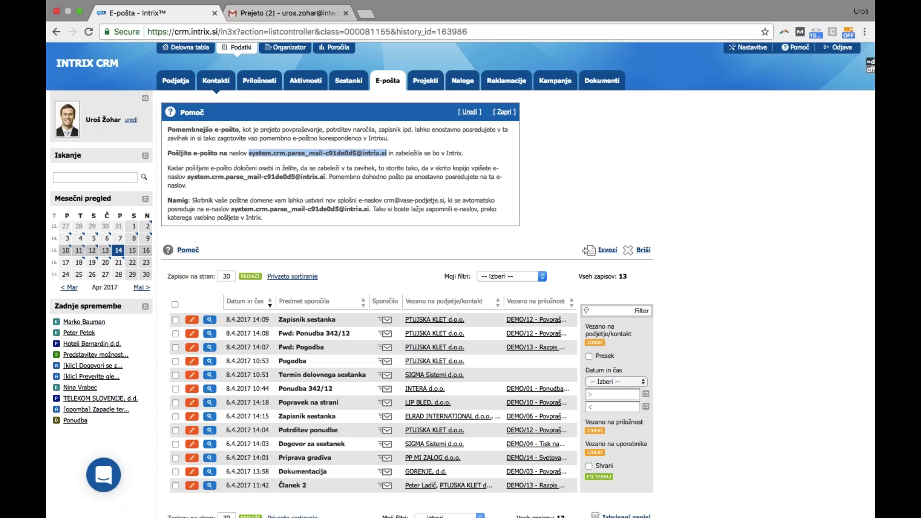
Address the draft to Hoteli Bernardin d.d.'s first contact, correcting the recipient with the copied address
click(181, 85)
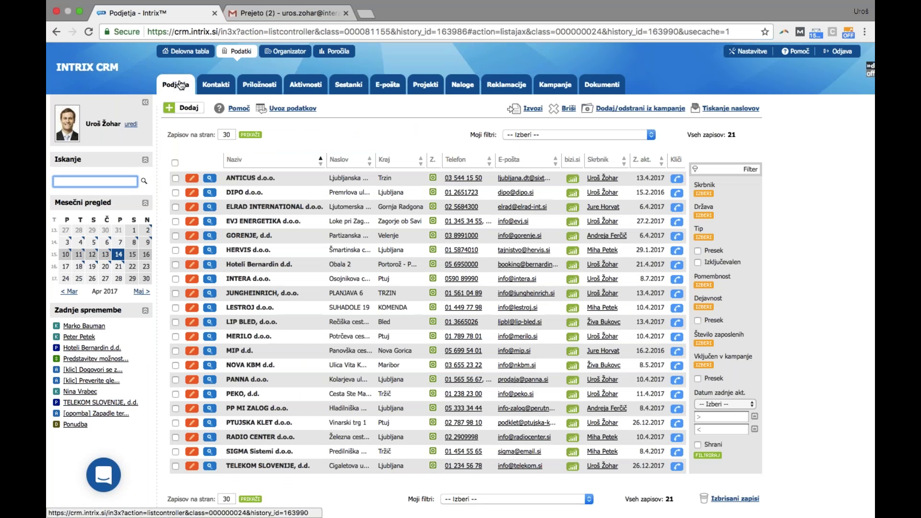
click(245, 265)
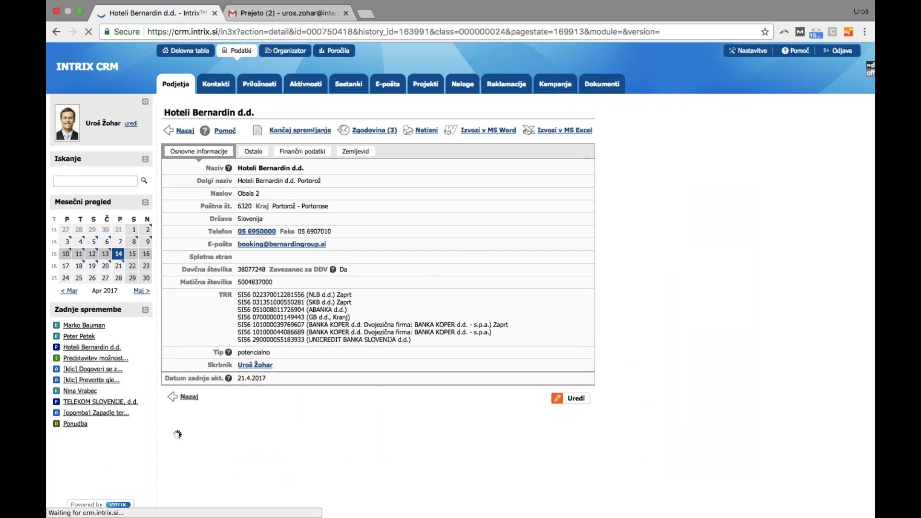
scroll(461, 278, down, 3)
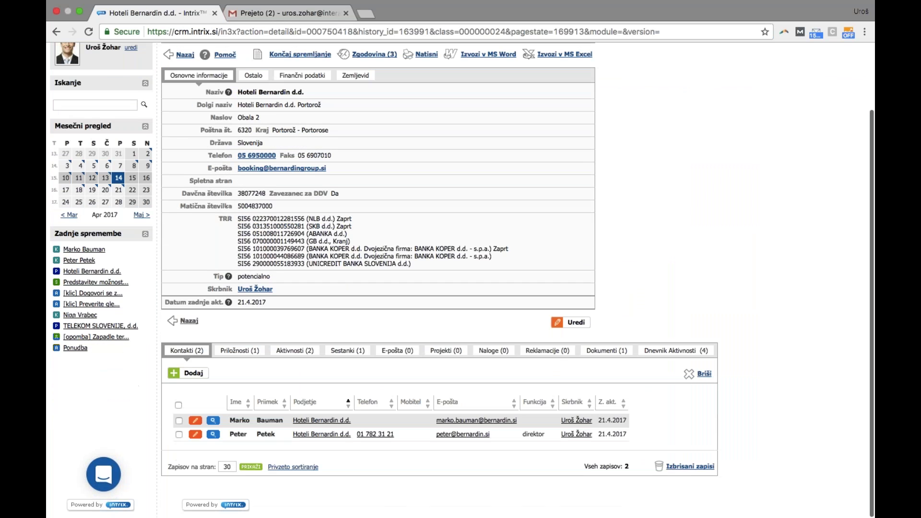
drag(518, 420, 437, 420)
key(super+c)
click(439, 421)
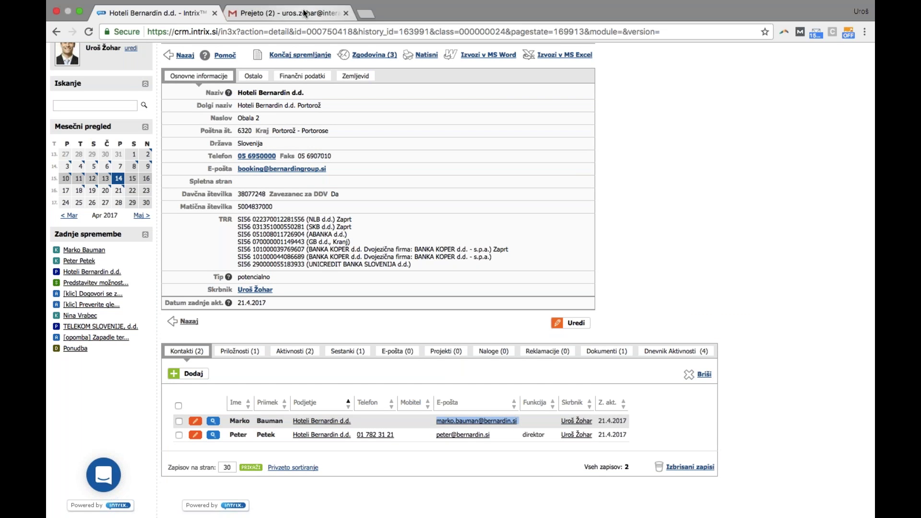
key(BackSpace)
key(BackSpace)
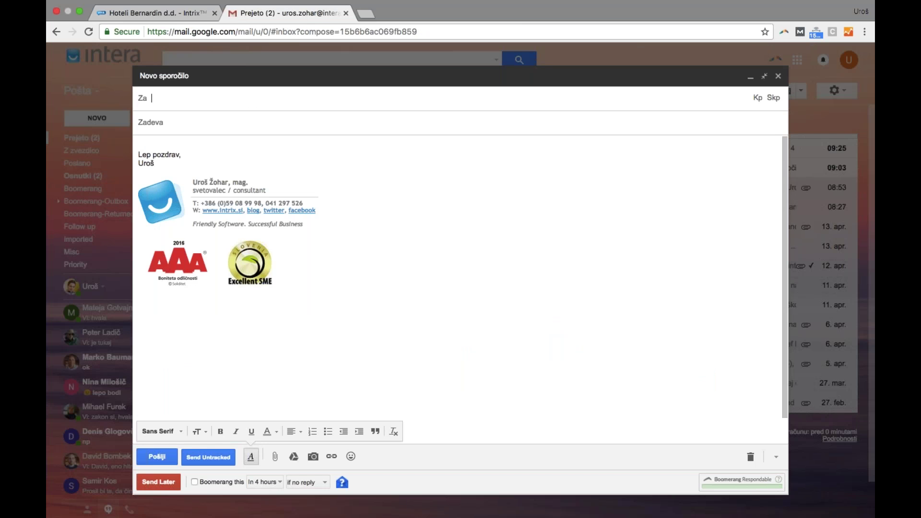
key(super+v)
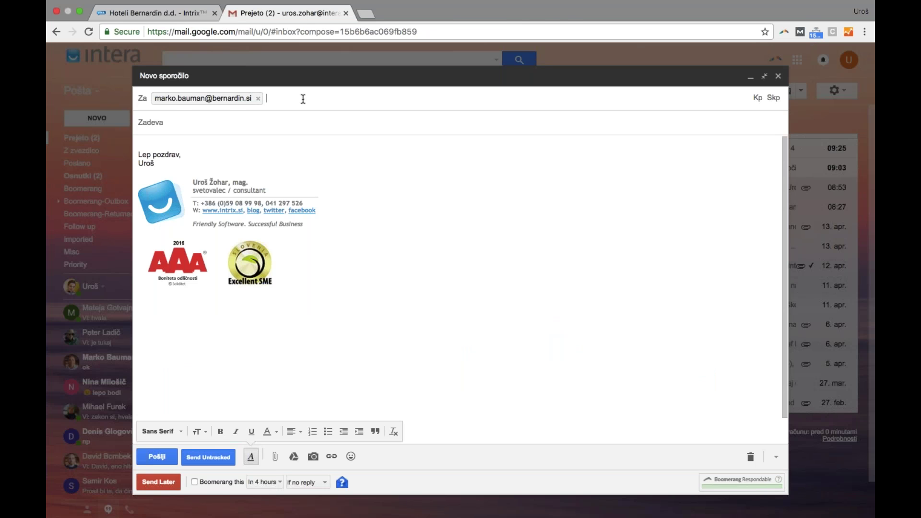
Copy the CRM's e-mail logging address from the E-pošta records page and return to the draft
click(167, 13)
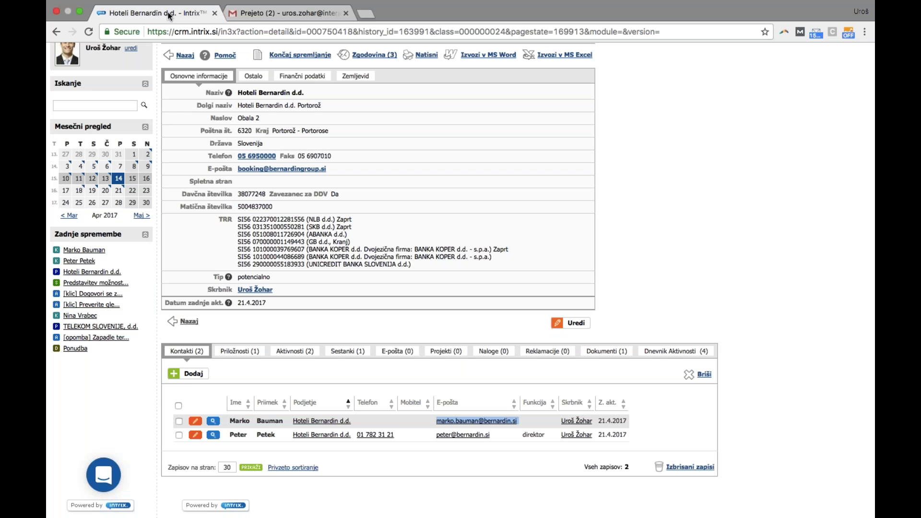
scroll(336, 120, up, 3)
click(379, 86)
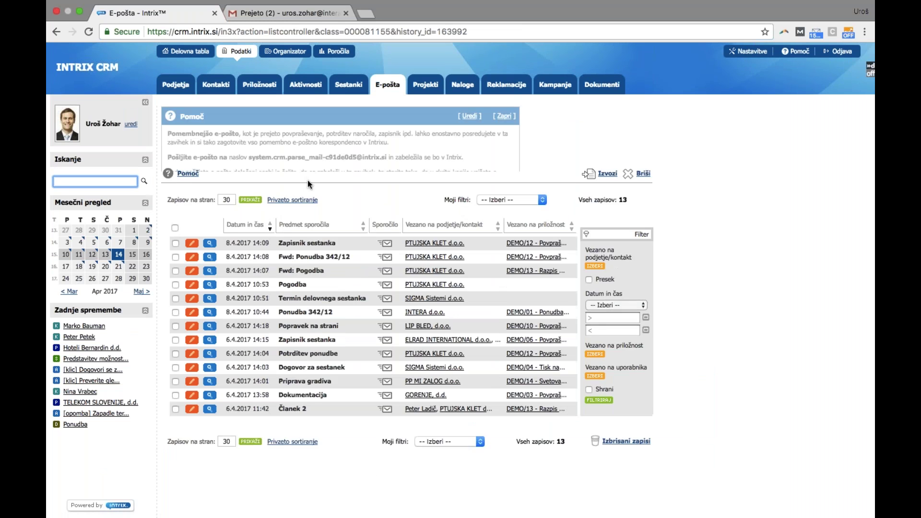
drag(248, 157, 386, 154)
key(super+c)
click(250, 17)
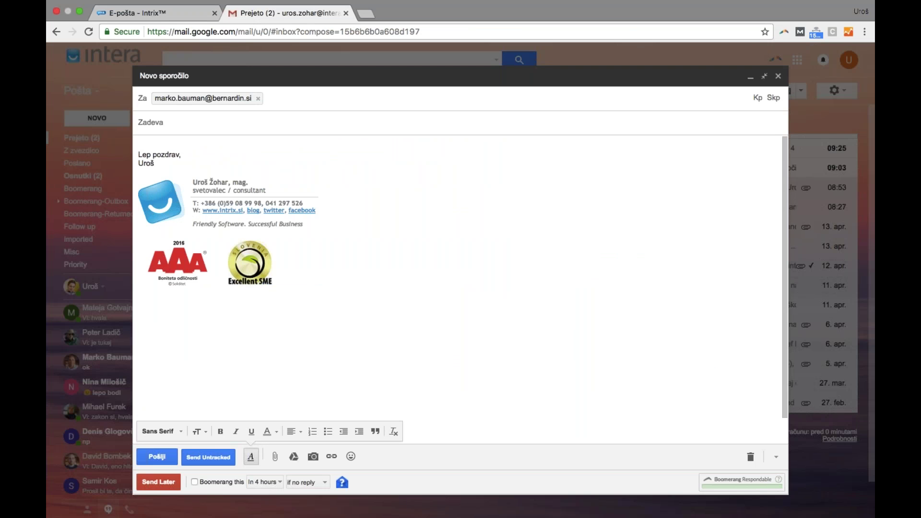
Send 'To je samo en test' with body 'Test.', blind-copied to the CRM logging address
click(773, 97)
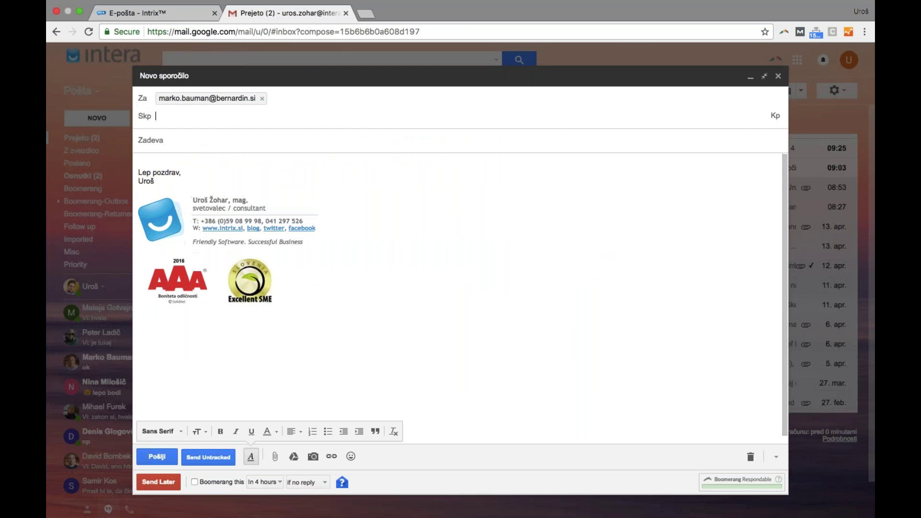
mouse_move(225, 96)
key(super+v)
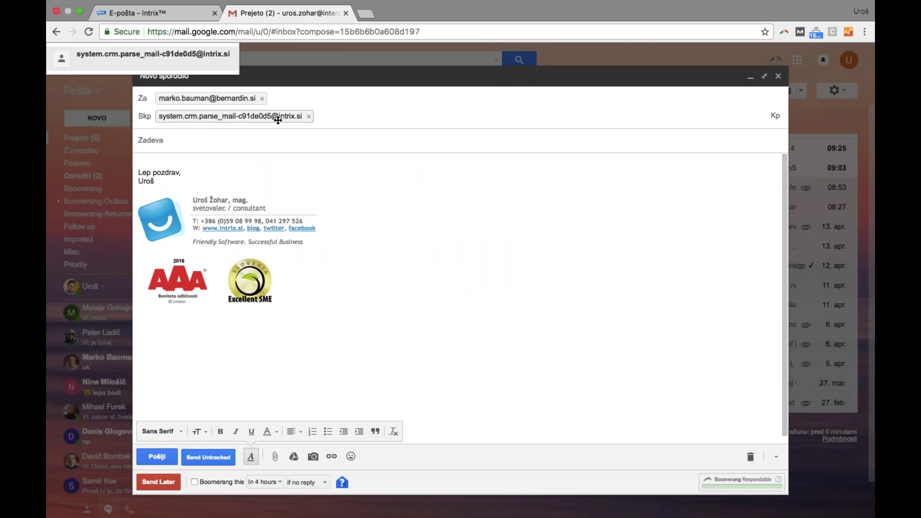
mouse_move(167, 113)
click(192, 139)
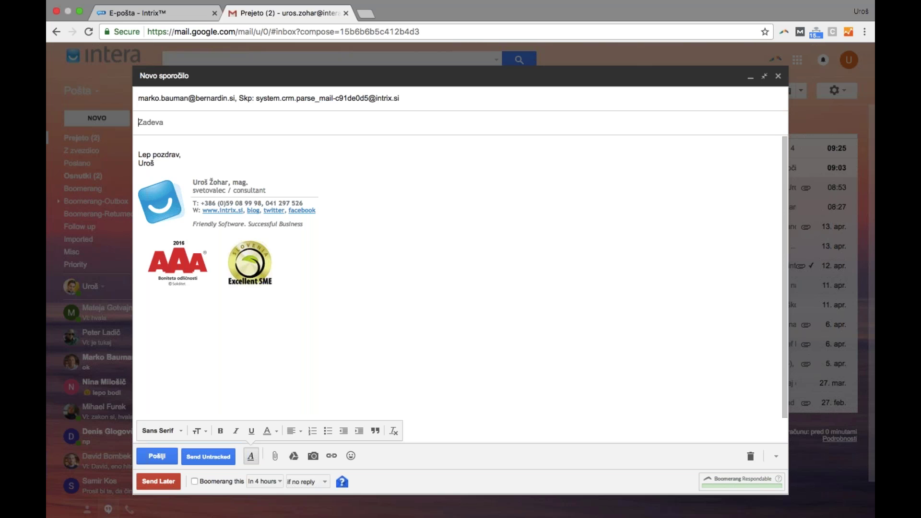
text(To je samo en test)
key(Tab)
text(Tes)
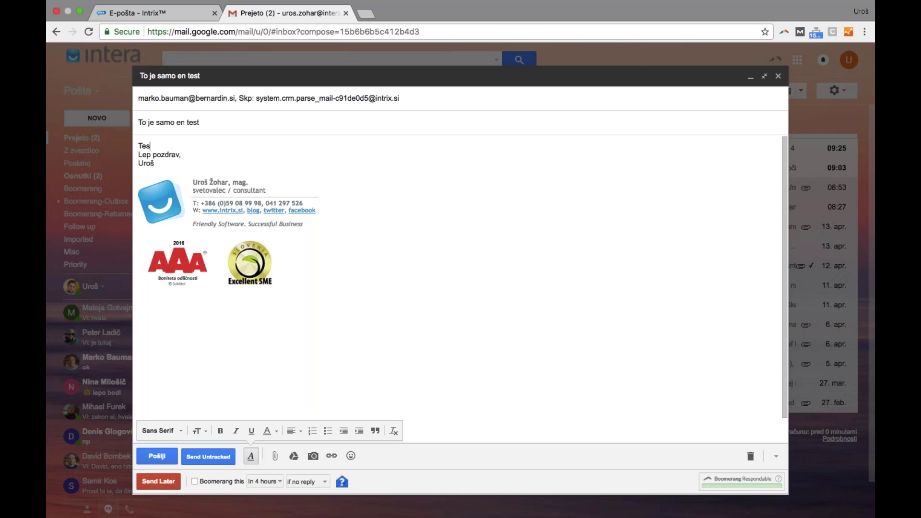
text(t.)
key(Return)
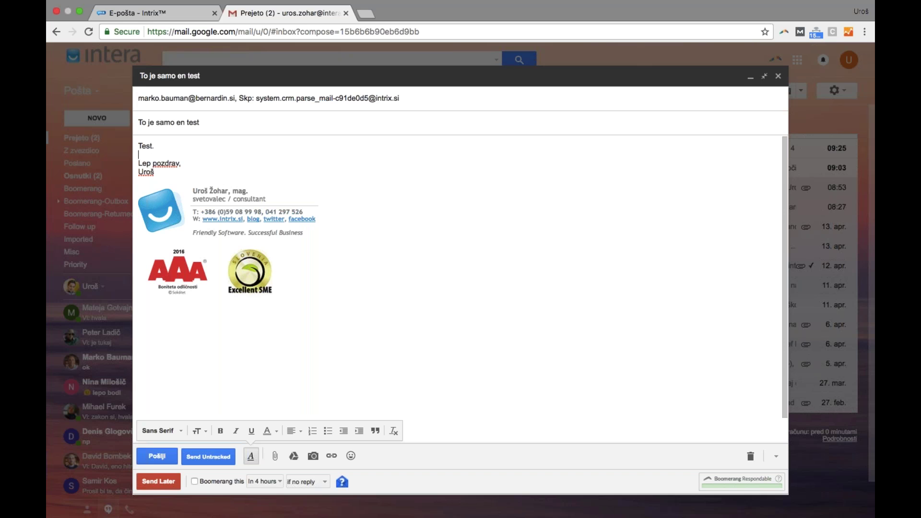
click(157, 456)
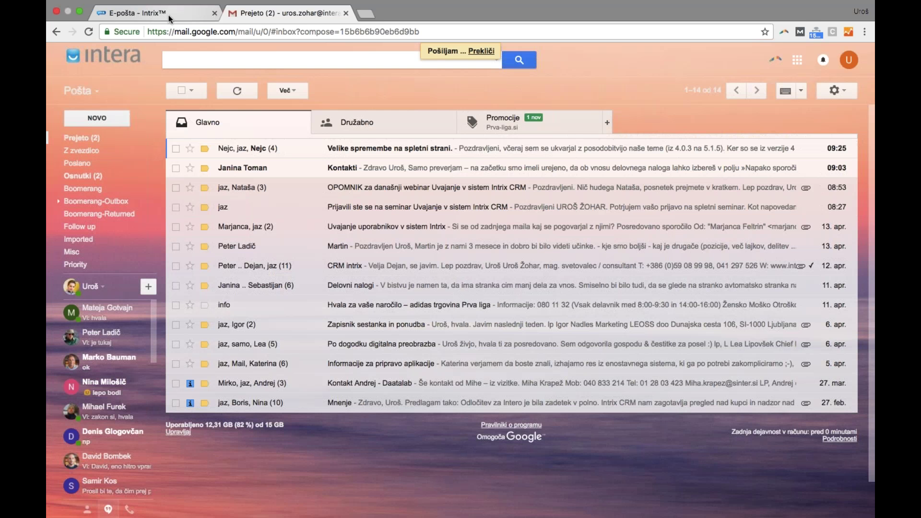
Switch back to the Intrix CRM e-mail records tab
click(170, 19)
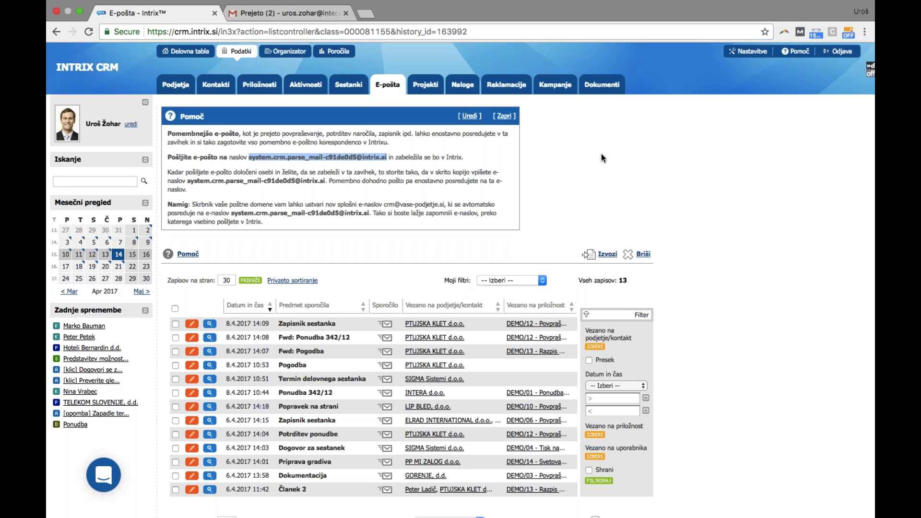
Open Hoteli Bernardin d.d.'s empty Reklamacije tab and start a new complaint
click(188, 85)
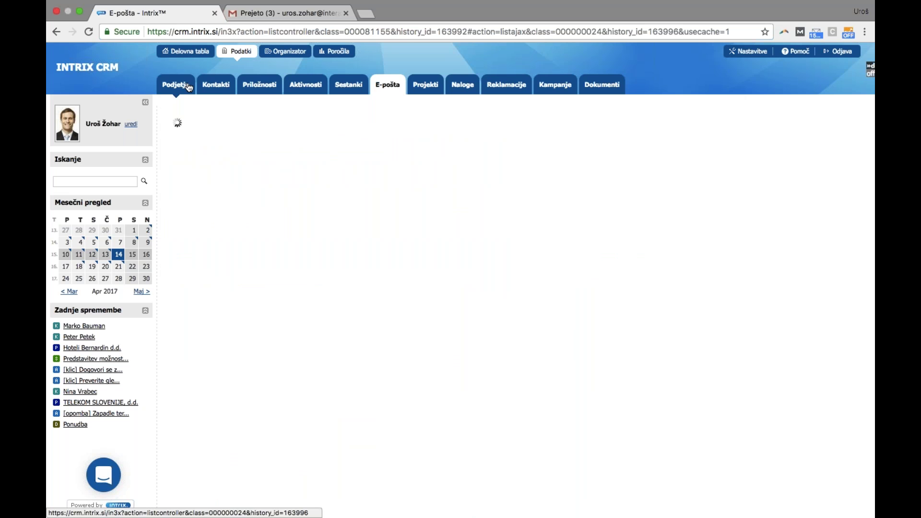
click(276, 266)
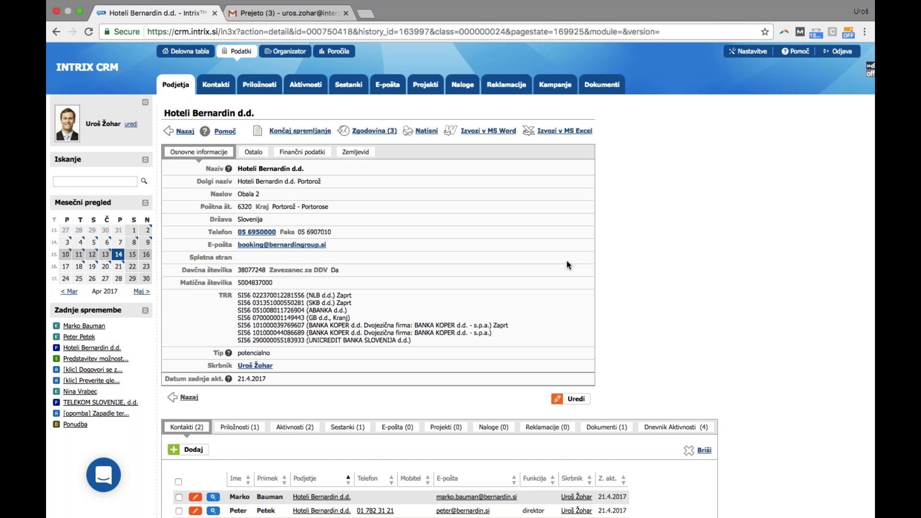
scroll(566, 260, down, 3)
click(442, 351)
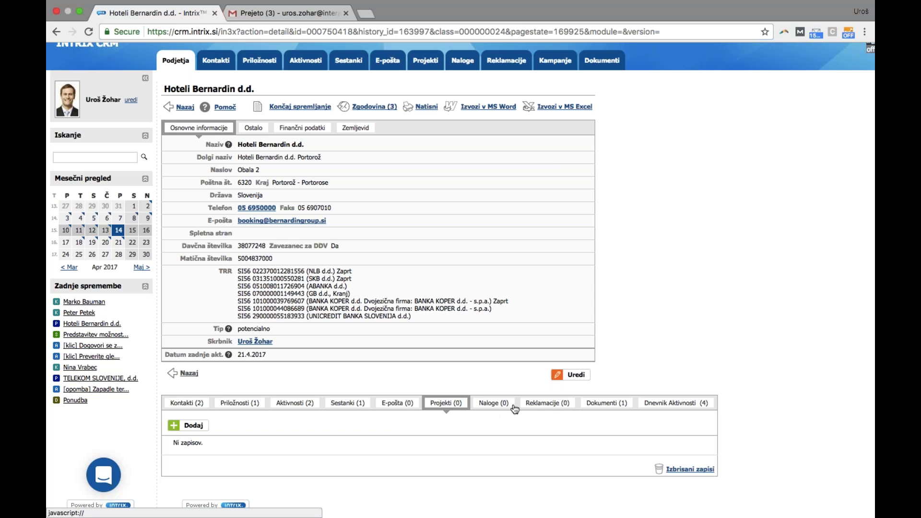
click(546, 403)
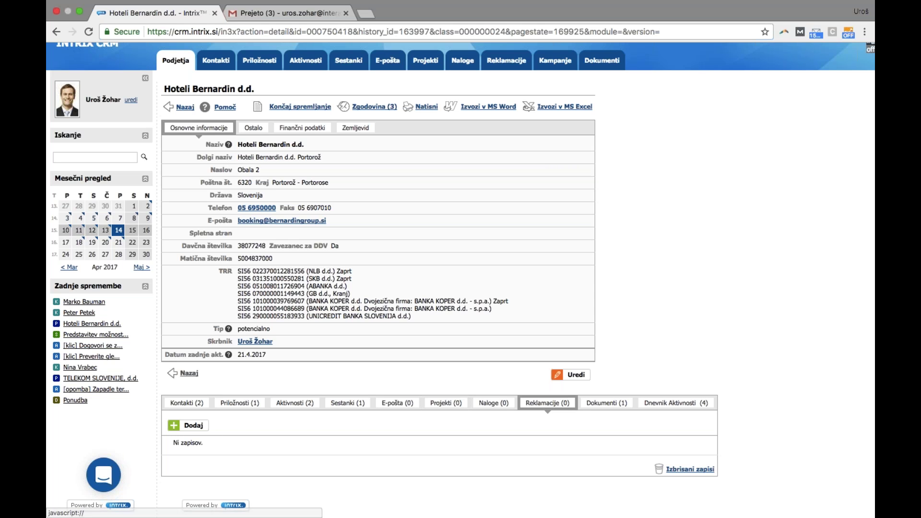
click(194, 429)
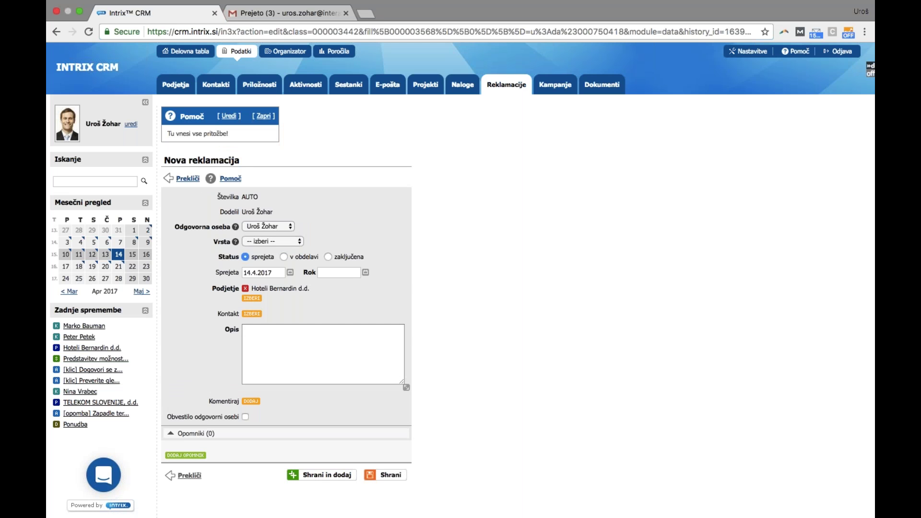
Set complaint type poškodovani deli, deadline 28.4.2017, and the company's second contact
click(269, 241)
click(275, 262)
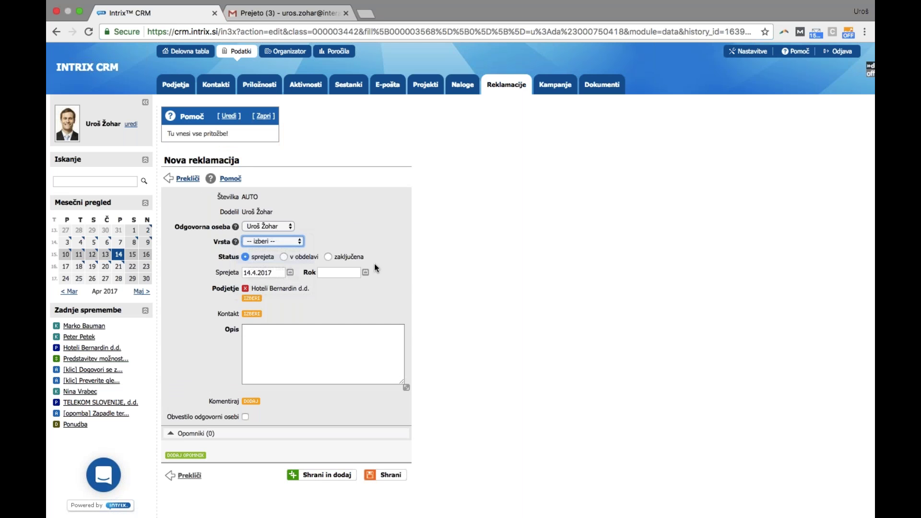
click(266, 242)
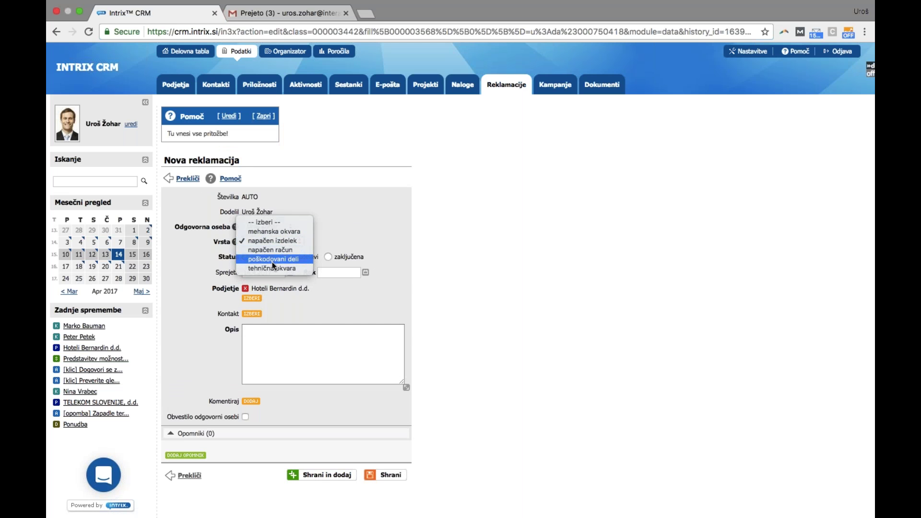
click(272, 260)
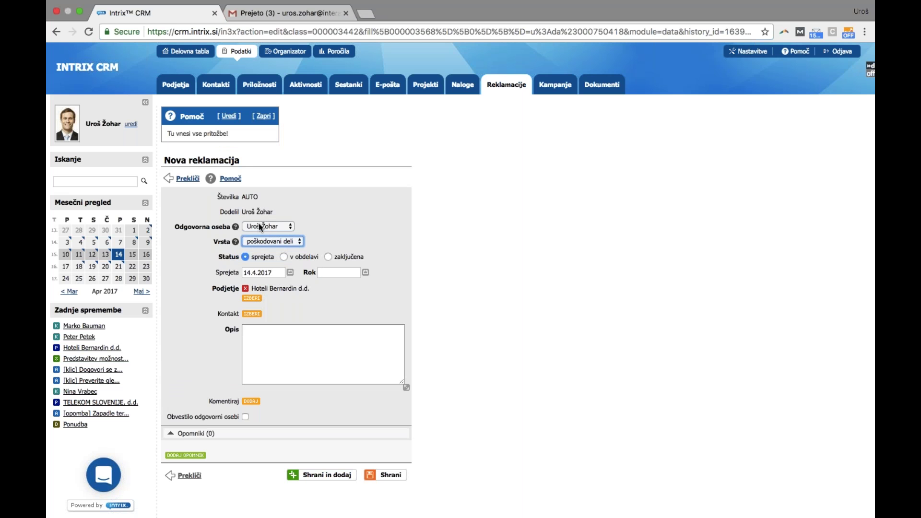
click(365, 273)
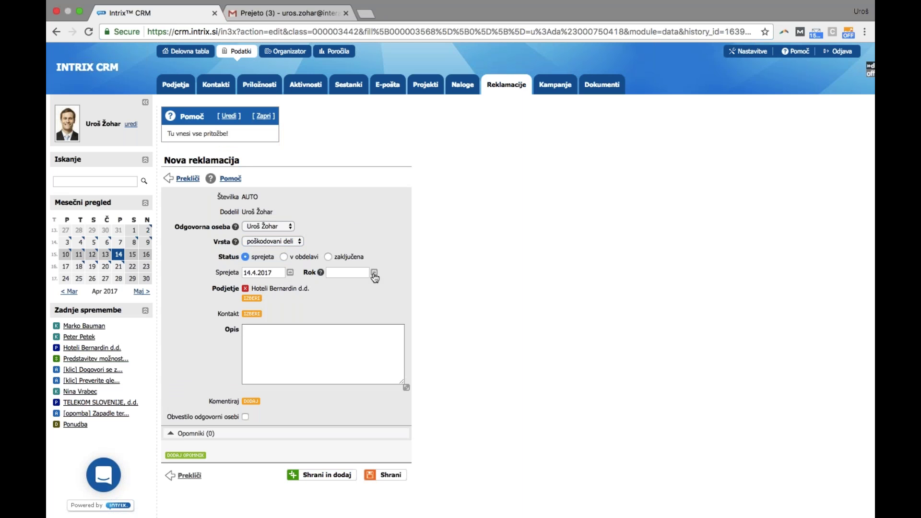
click(462, 351)
click(252, 313)
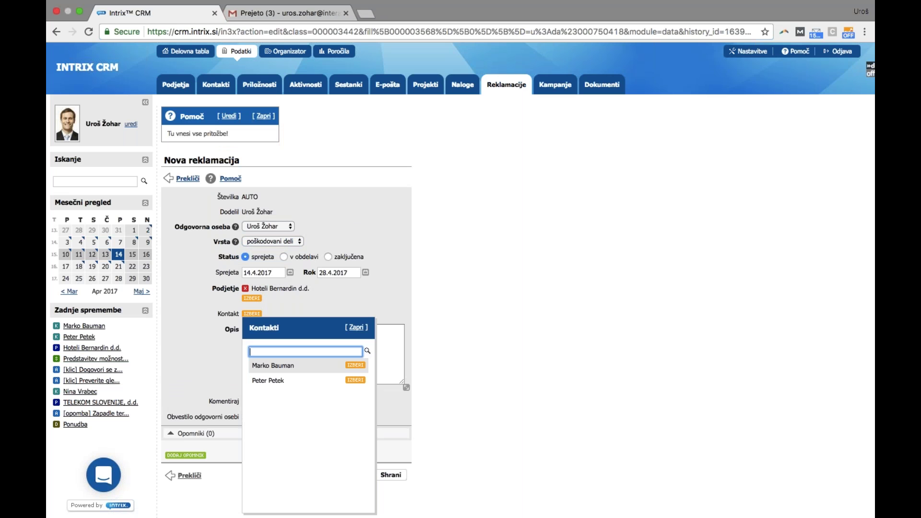
click(355, 380)
Enter the description 'To je kratek opis.' and save the complaint
click(353, 375)
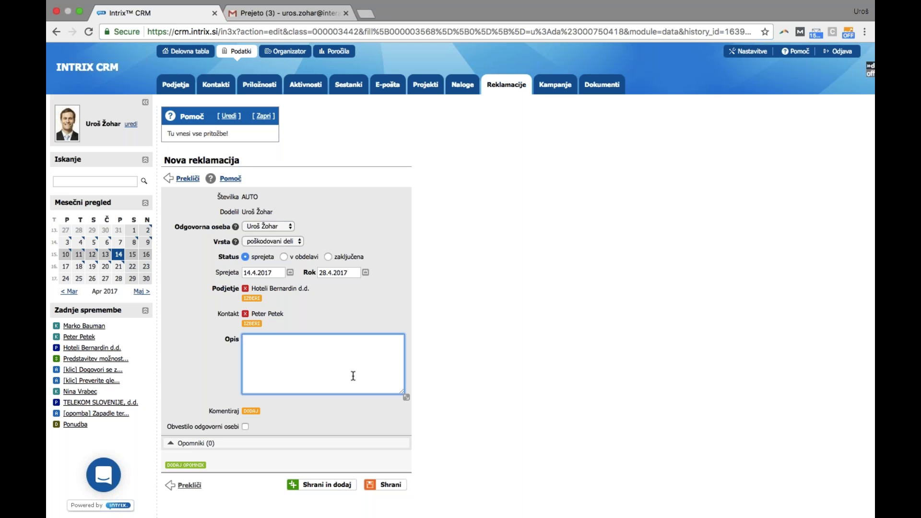
text(To je kratek opis.)
click(393, 486)
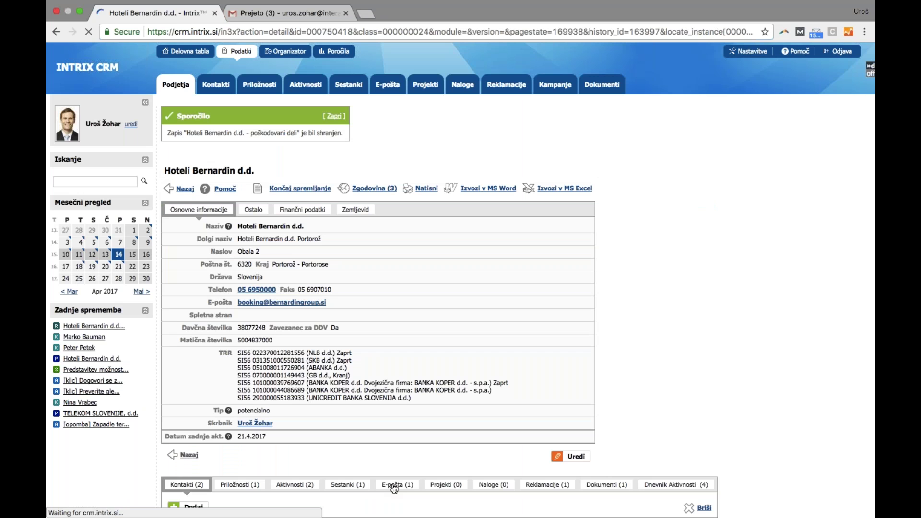
Read the logged e-mail 'To je samo en test' from the company's E-pošta (1) tab, then go back
scroll(575, 412, down, 3)
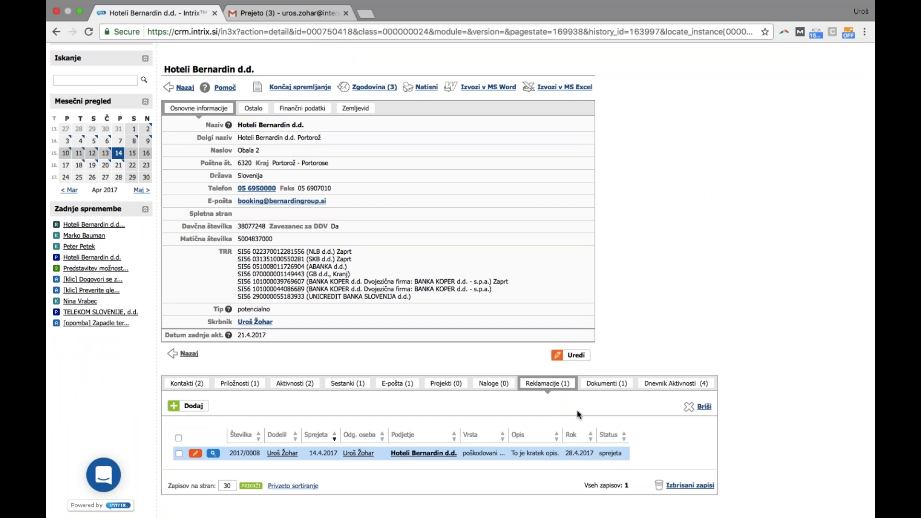
click(411, 387)
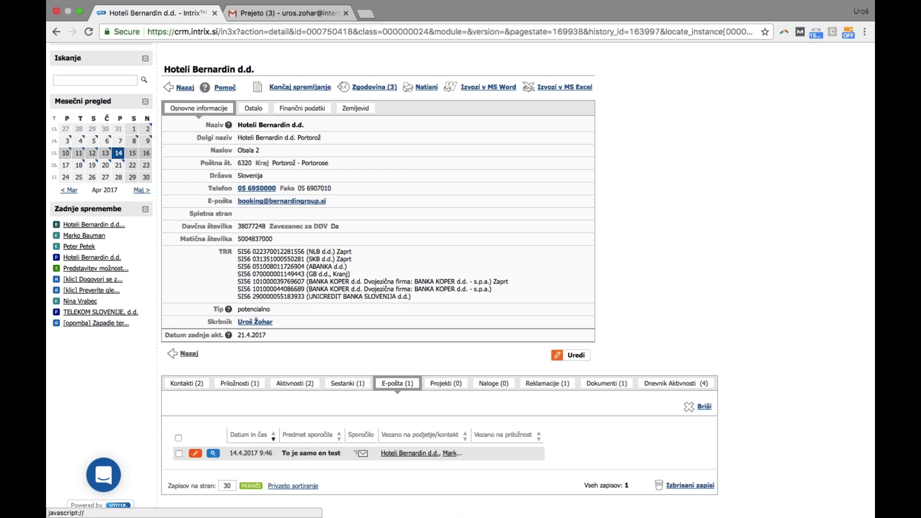
click(310, 455)
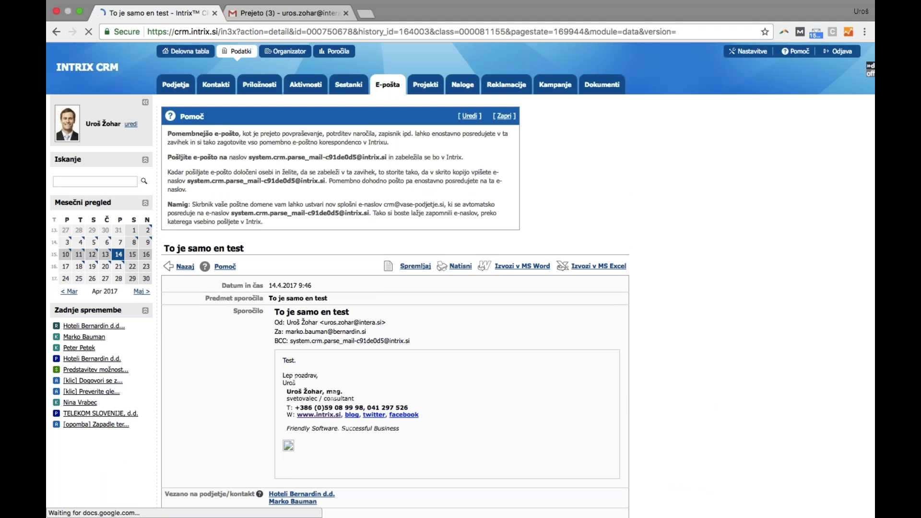
scroll(686, 359, down, 2)
scroll(685, 356, down, 3)
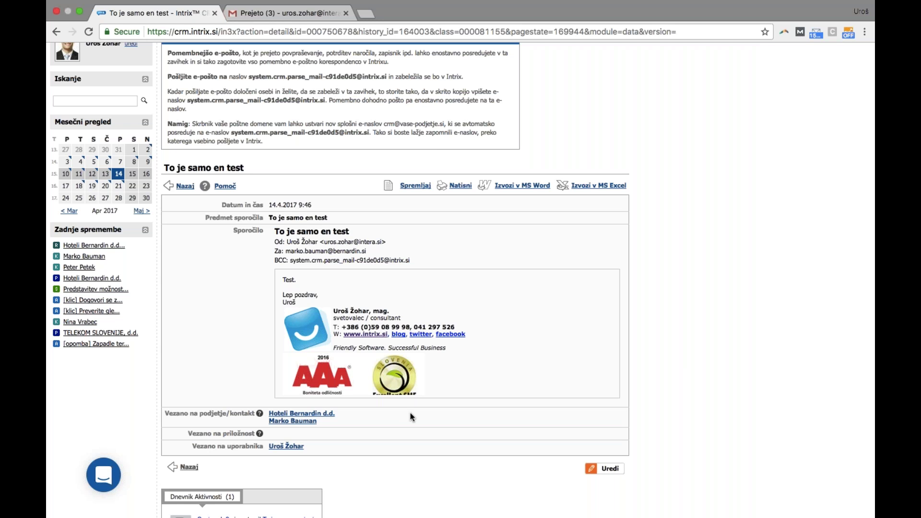
scroll(489, 376, up, 4)
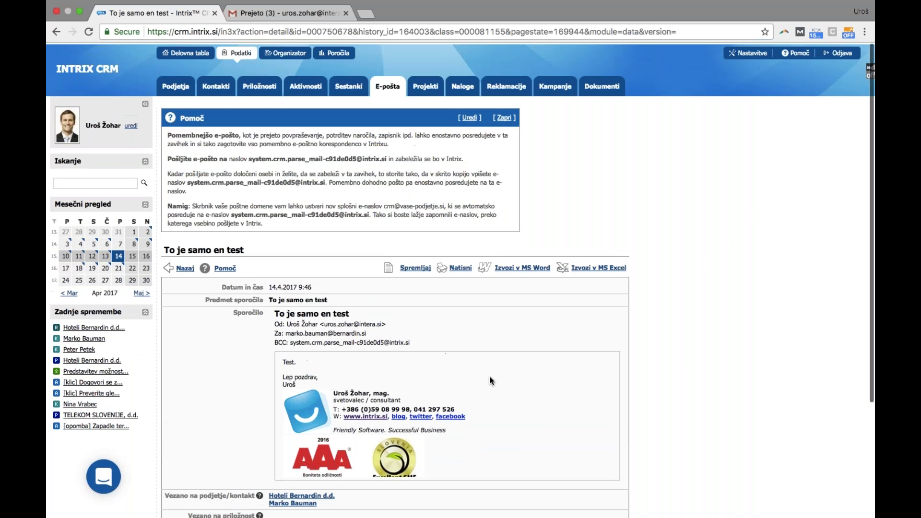
click(63, 36)
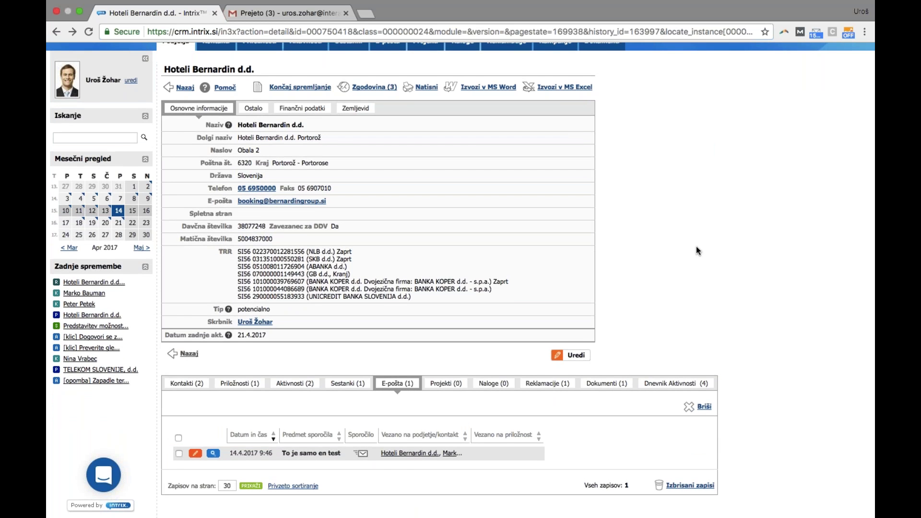
scroll(655, 223, up, 2)
Filter the opportunities list to Moje odprte priložnosti, showing 7 records worth 40.200,00 €
click(265, 86)
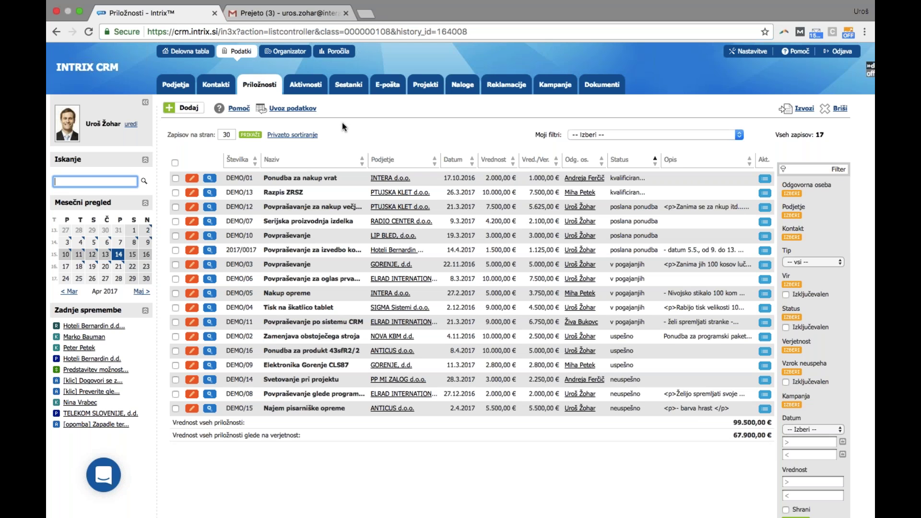
click(594, 135)
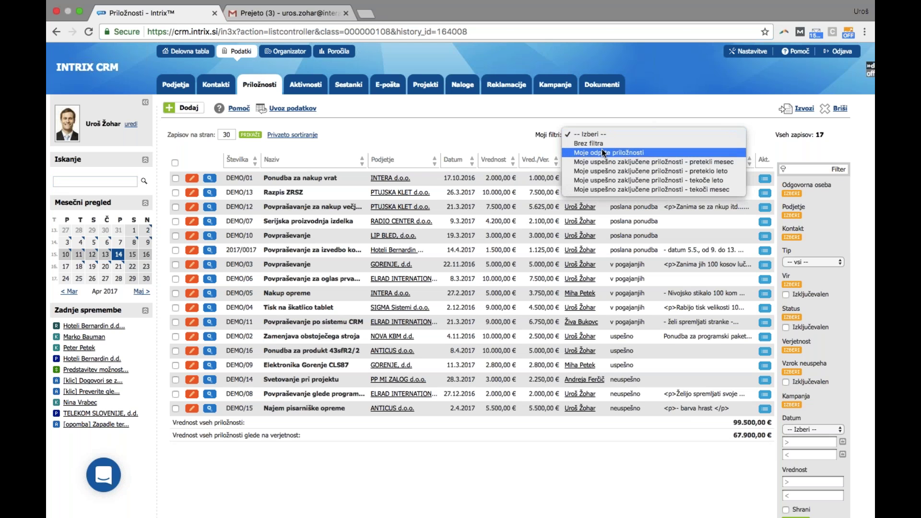
click(601, 149)
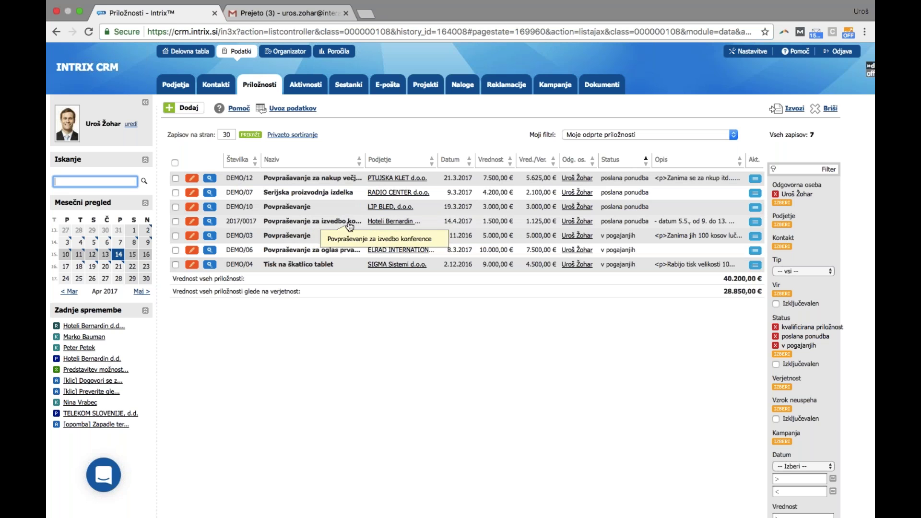
Preview the activities logged on opportunity DEMO/10 and the rows above it
click(756, 224)
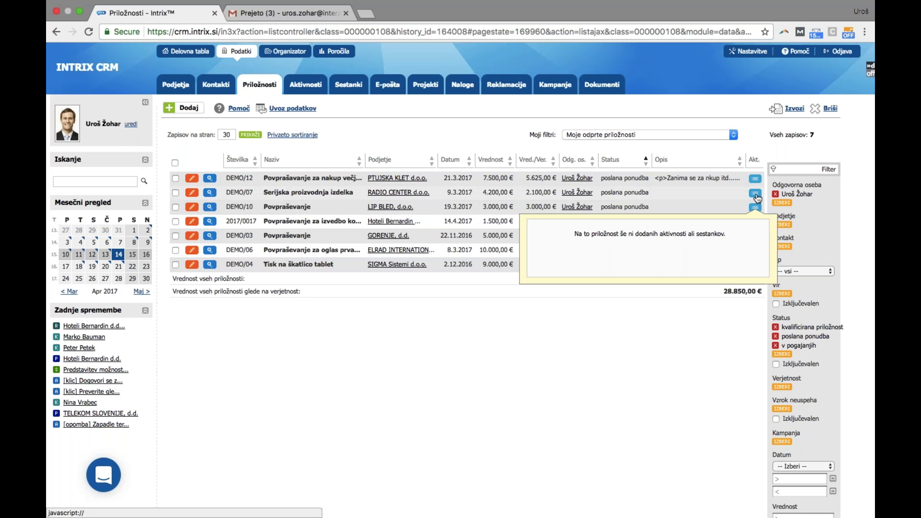
mouse_move(756, 196)
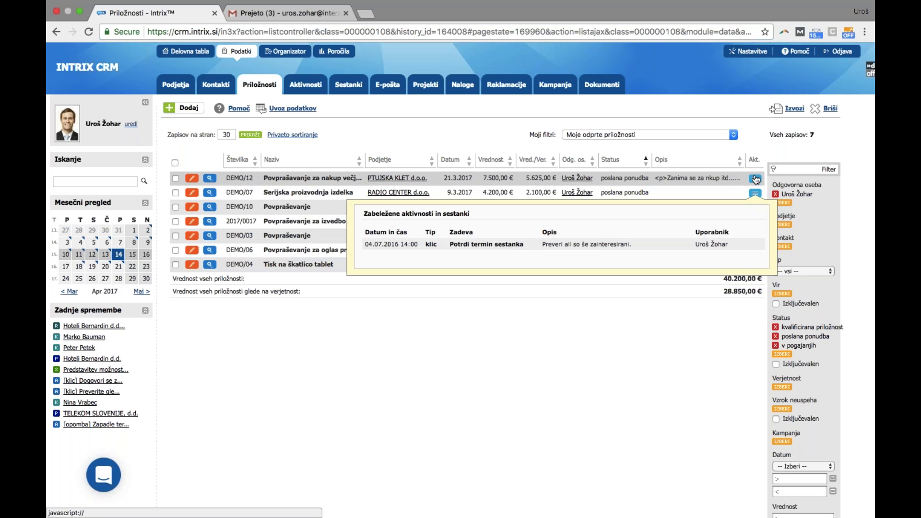
mouse_move(755, 180)
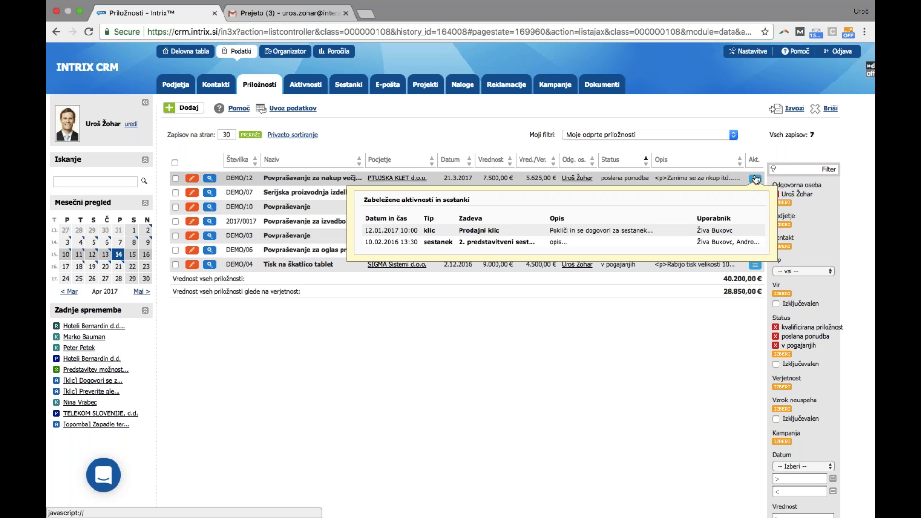
scroll(757, 142, down, 1)
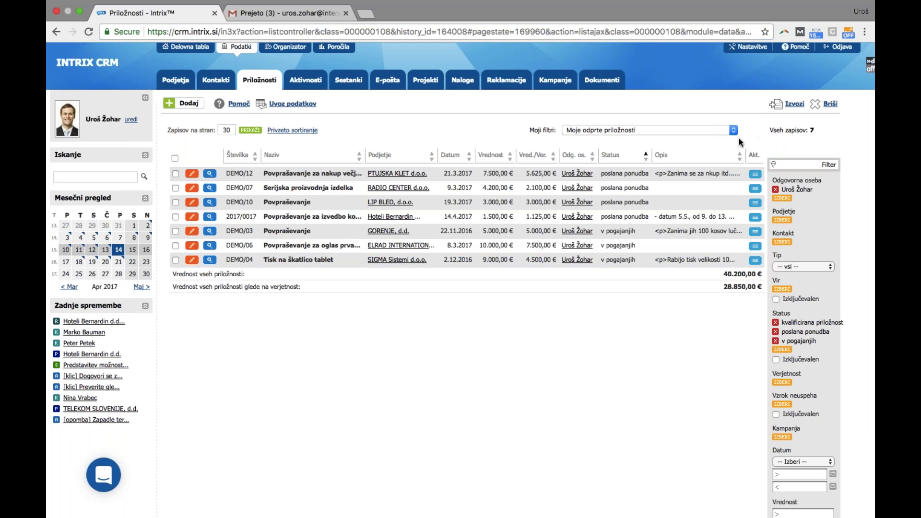
Set conference opportunity 2017/0017 to status uspešno and save it
click(193, 217)
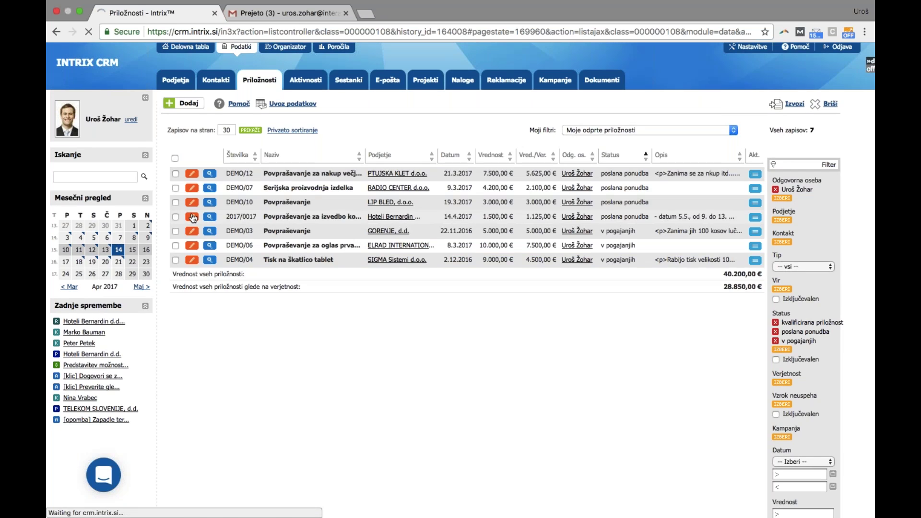
scroll(650, 365, down, 3)
scroll(650, 368, down, 1)
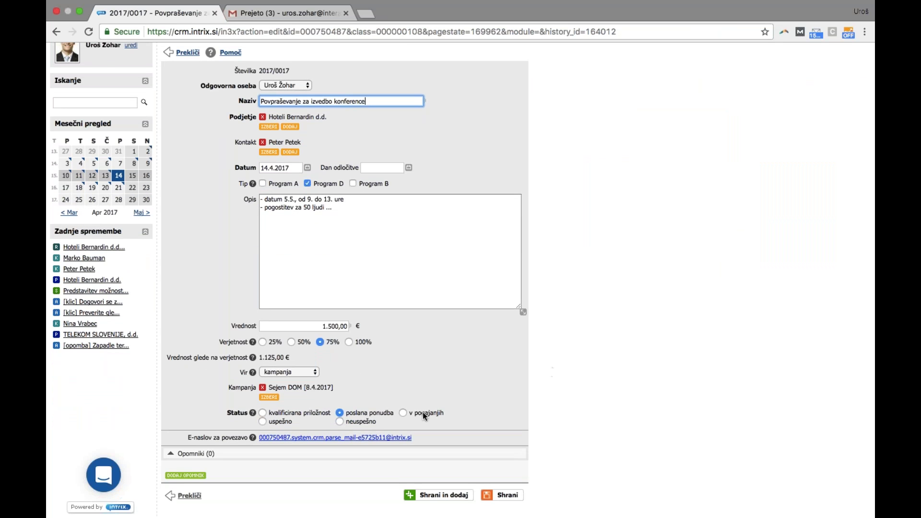
click(278, 422)
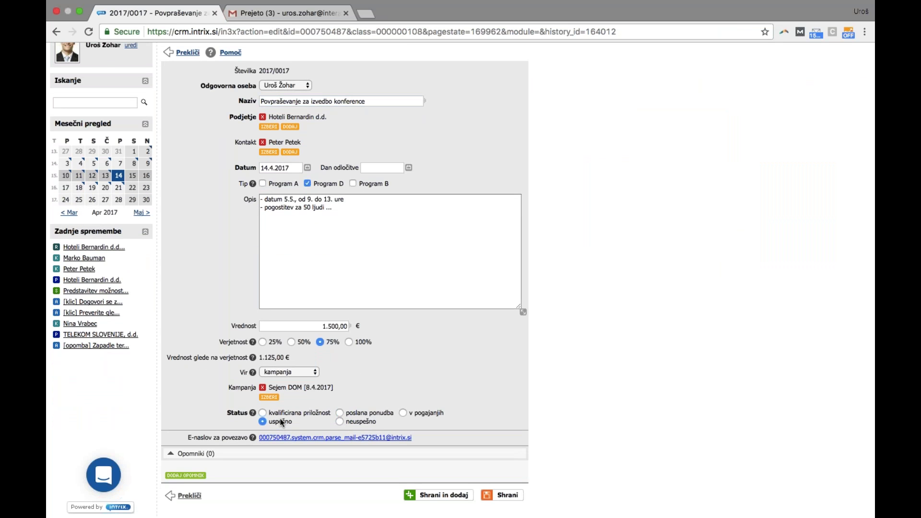
click(499, 495)
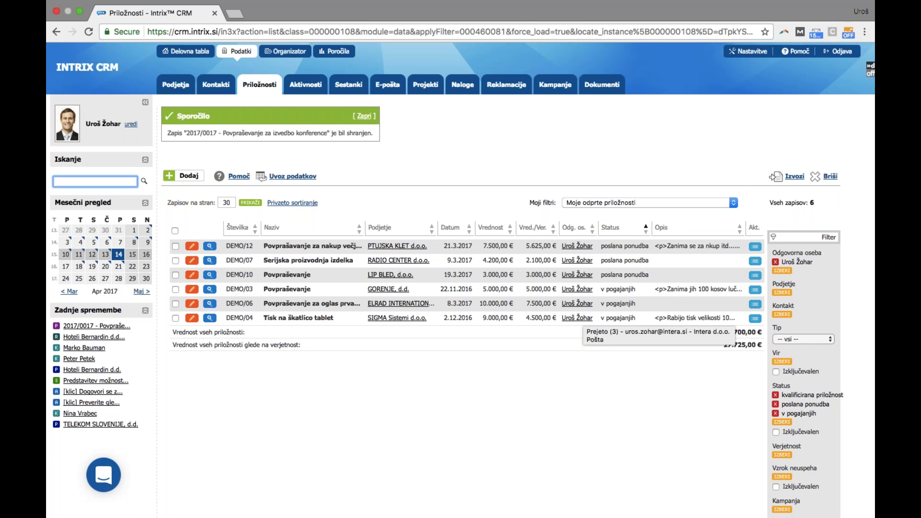
Check the saved filters without changing them, then go to the Poročila reports section
click(599, 202)
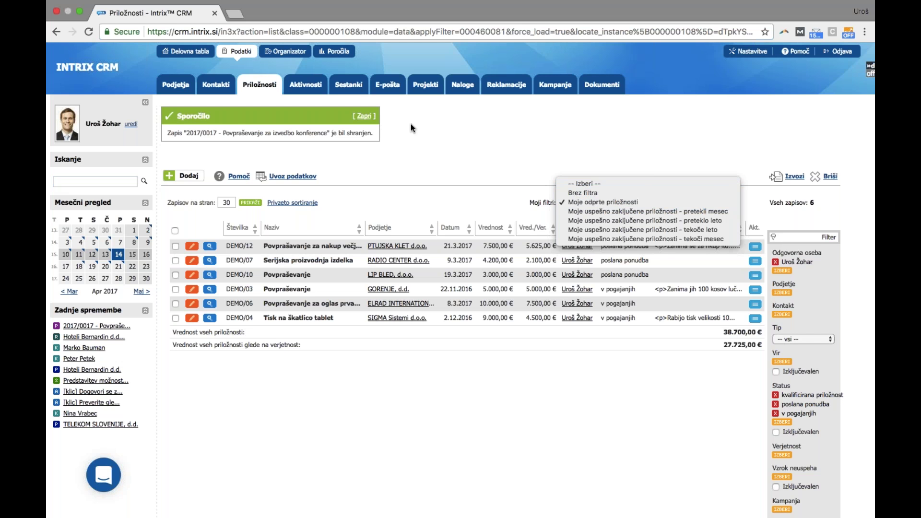
key(Escape)
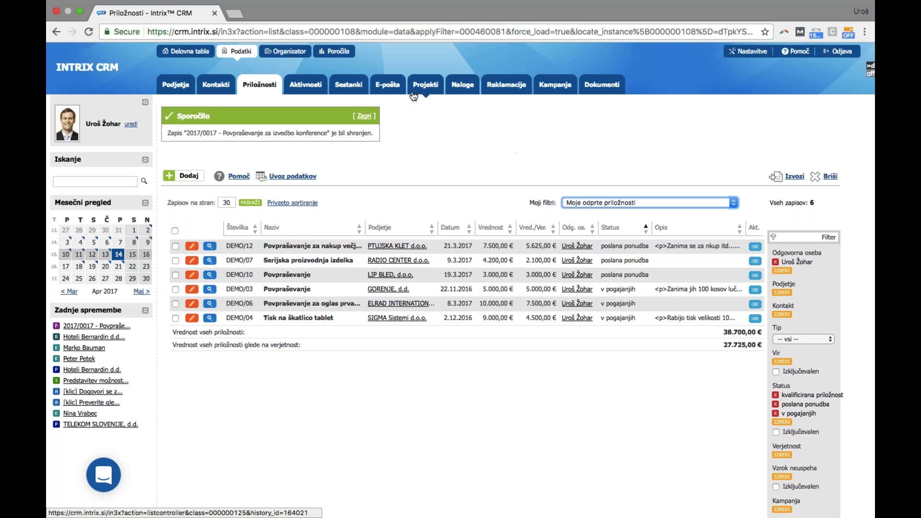
click(338, 52)
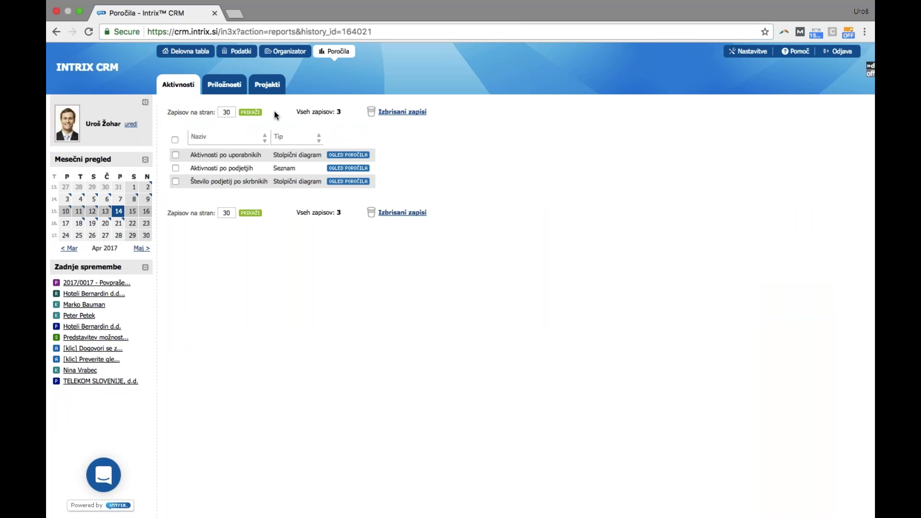
Open the Aktivnosti po podjetjih report from the Poročila list
click(334, 171)
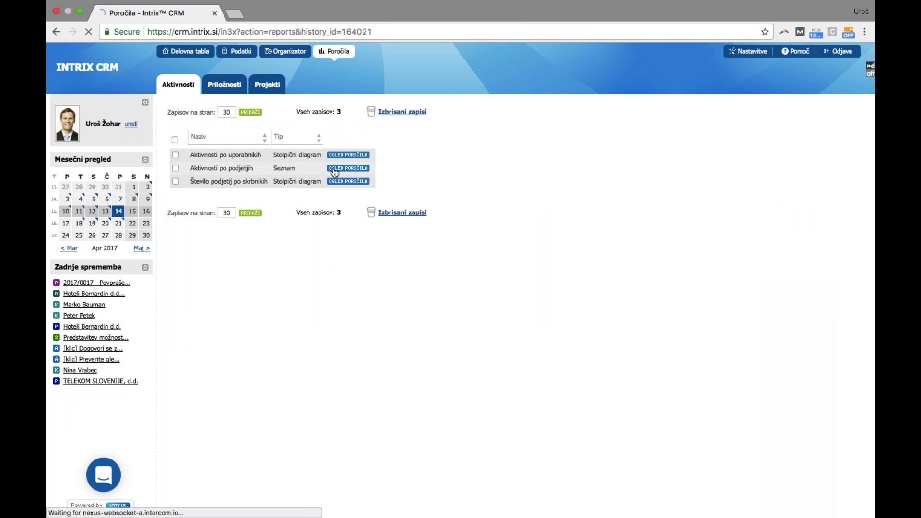
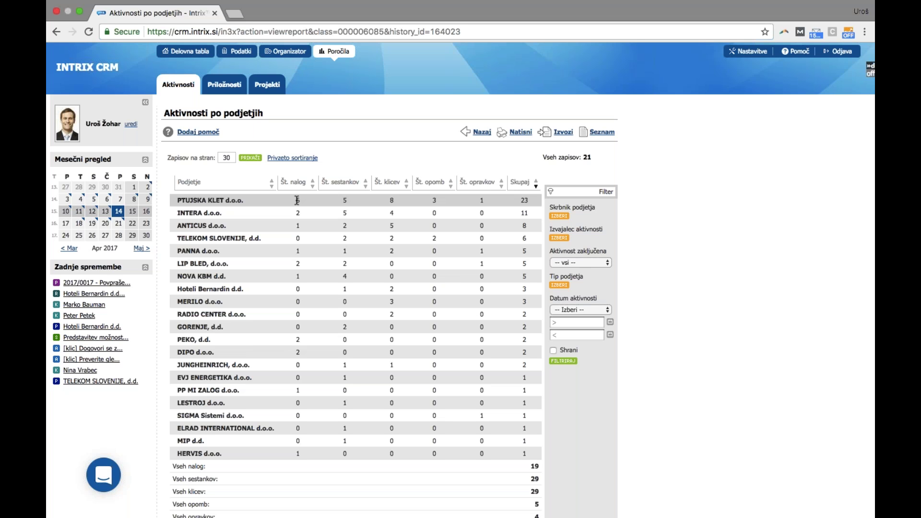
From Podatki, open opportunity DEMO/01 'Ponudba za nakup vrat' (2.000,00 €, 50%) for editing
click(231, 52)
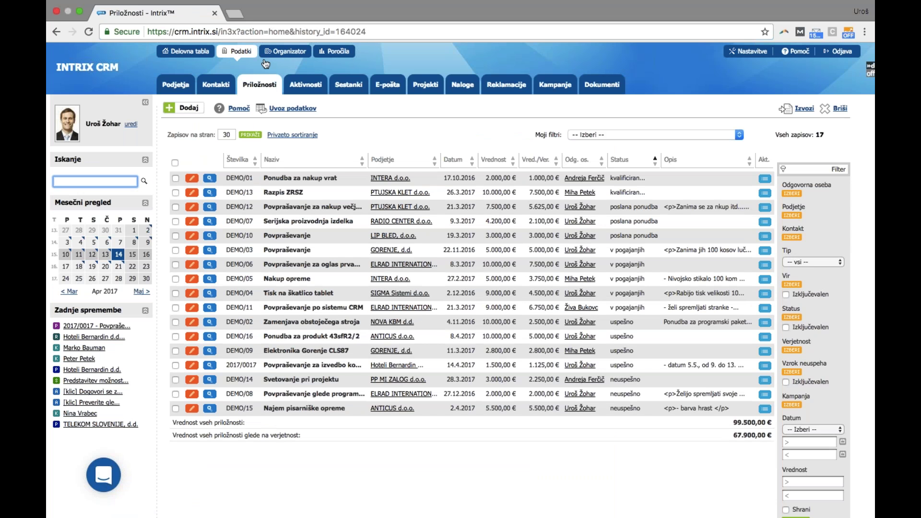
click(192, 182)
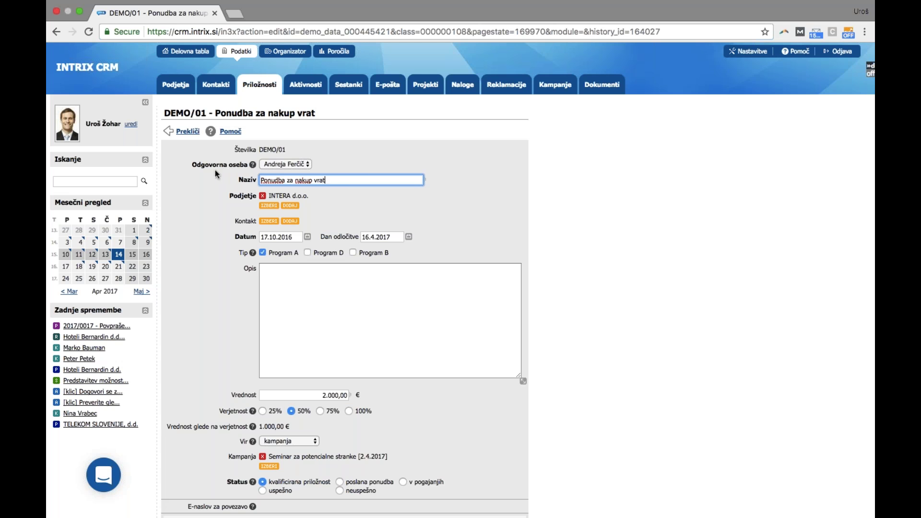
drag(192, 164, 247, 162)
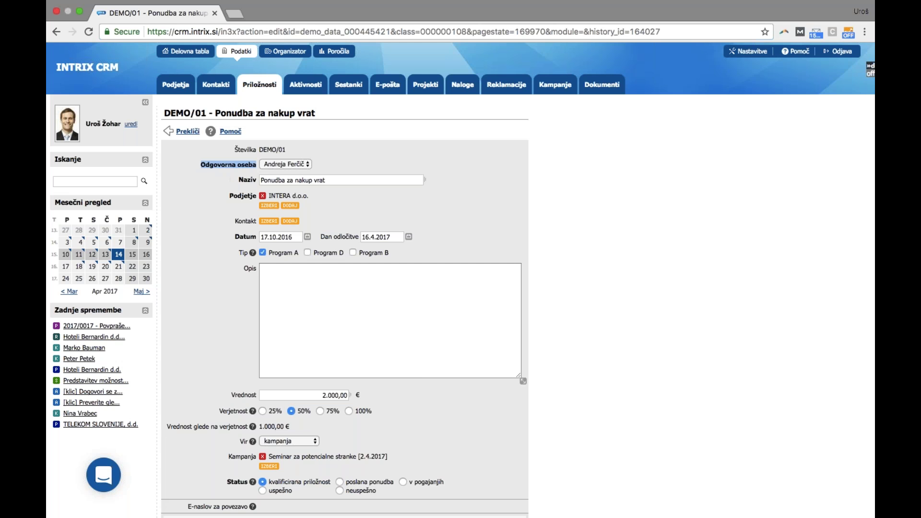
scroll(549, 288, down, 3)
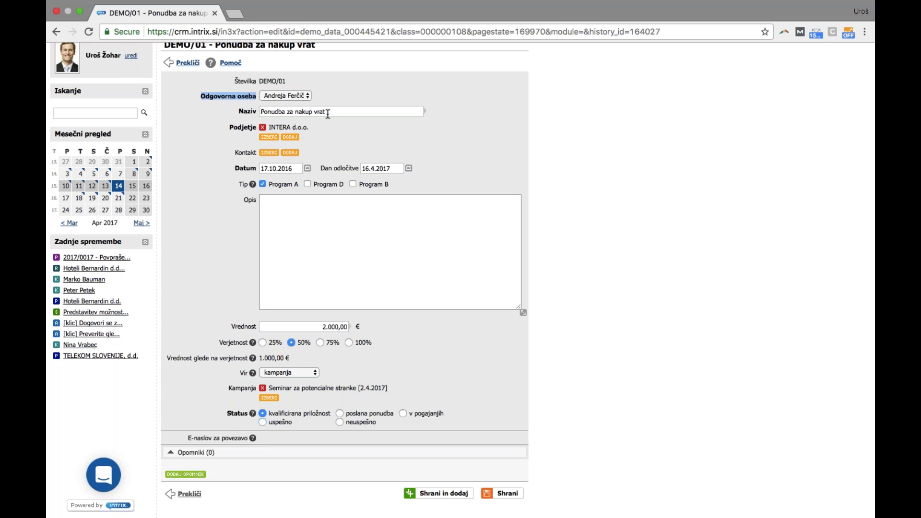
click(199, 109)
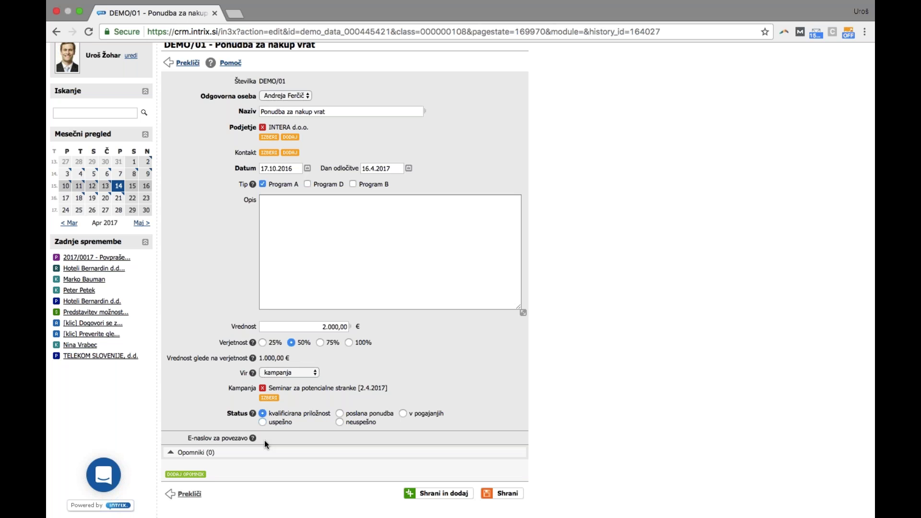
scroll(300, 415, down, 2)
Add three e-mail reminders to the DEMO/01 opportunity
click(190, 474)
scroll(191, 476, down, 3)
click(186, 474)
scroll(190, 476, down, 3)
click(186, 495)
scroll(224, 126, down, 3)
scroll(224, 126, up, 5)
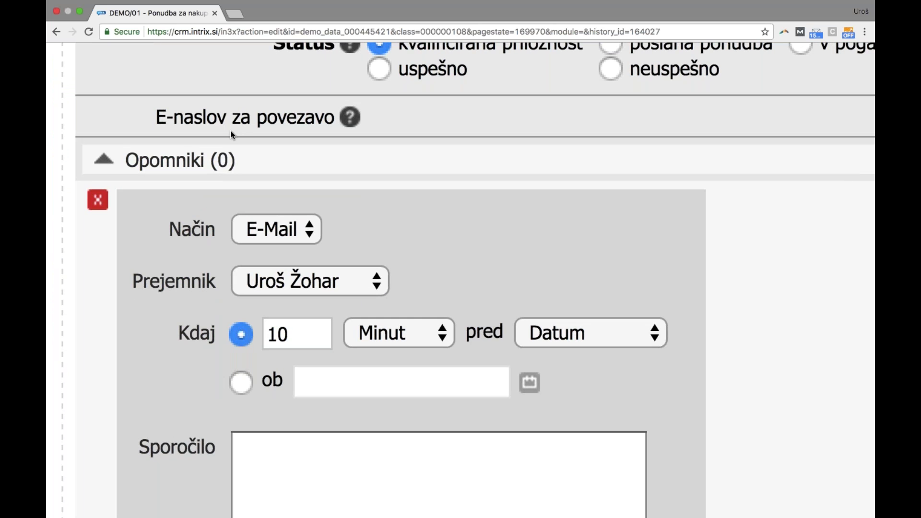
scroll(230, 130, down, 5)
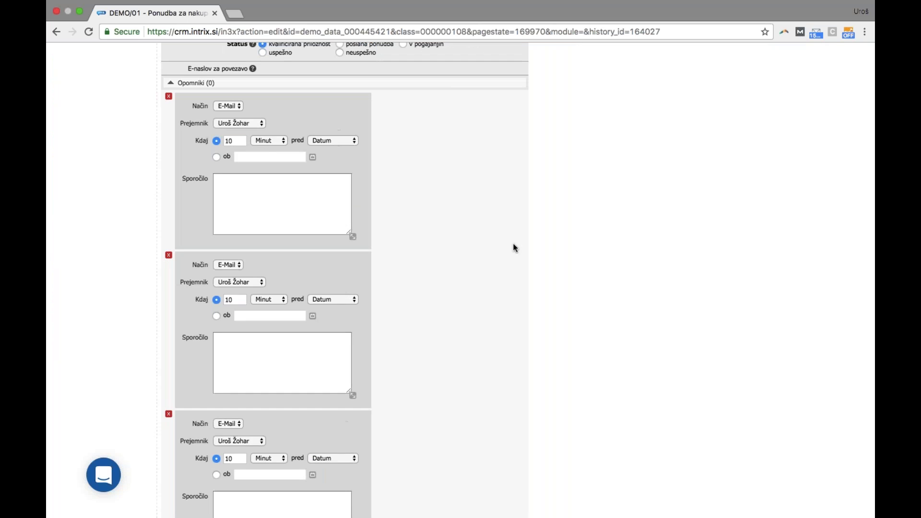
Assign a different colleague as Prejemnik for each of the three reminders
click(239, 282)
click(232, 271)
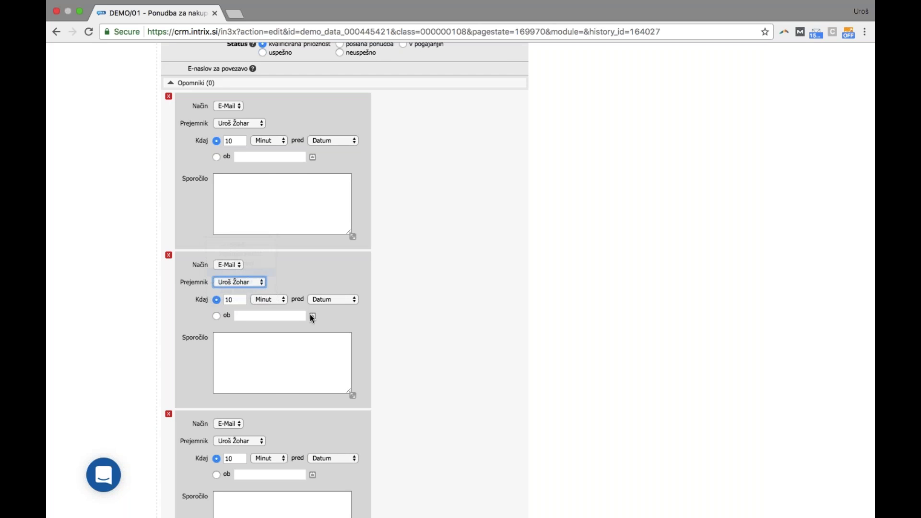
click(239, 441)
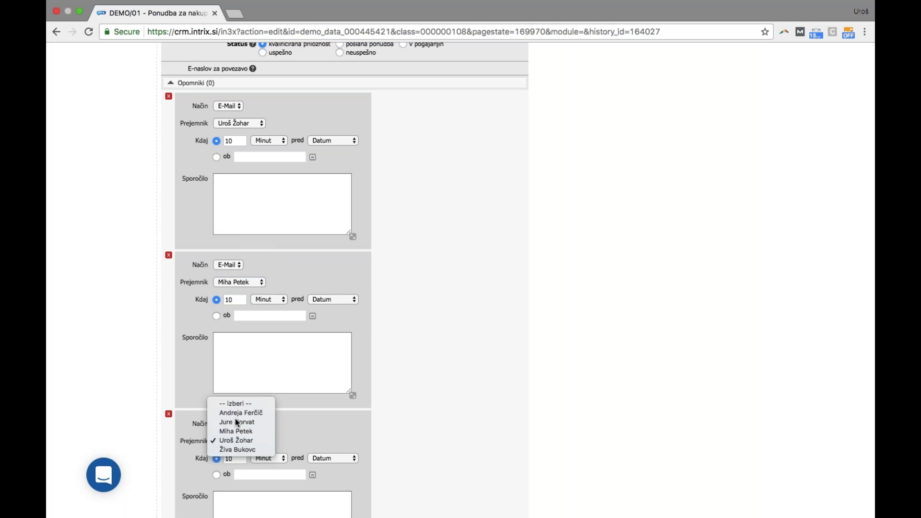
click(235, 419)
scroll(456, 393, down, 1)
scroll(455, 392, down, 1)
scroll(455, 392, up, 1)
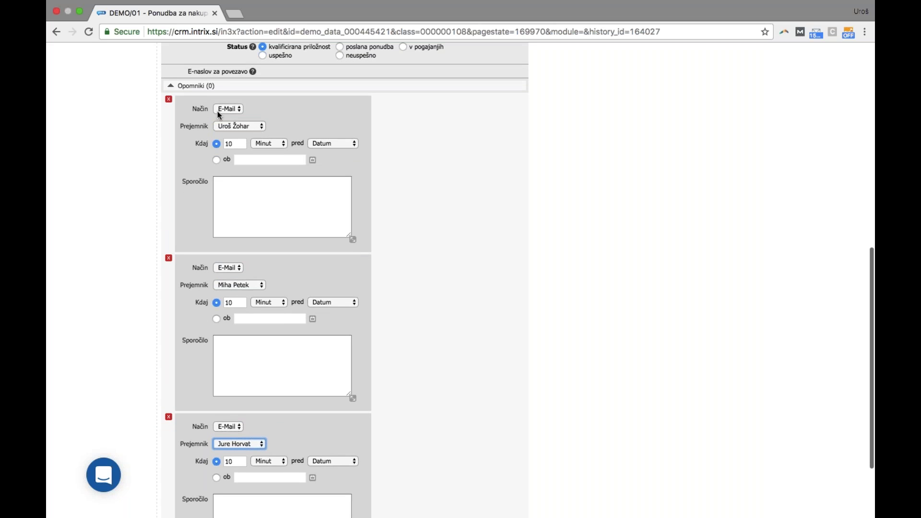
scroll(278, 421, down, 4)
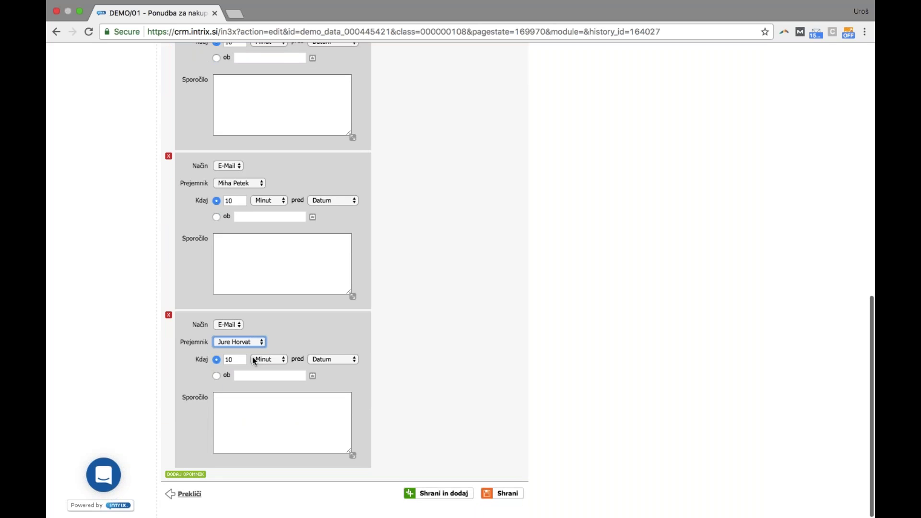
scroll(254, 361, up, 15)
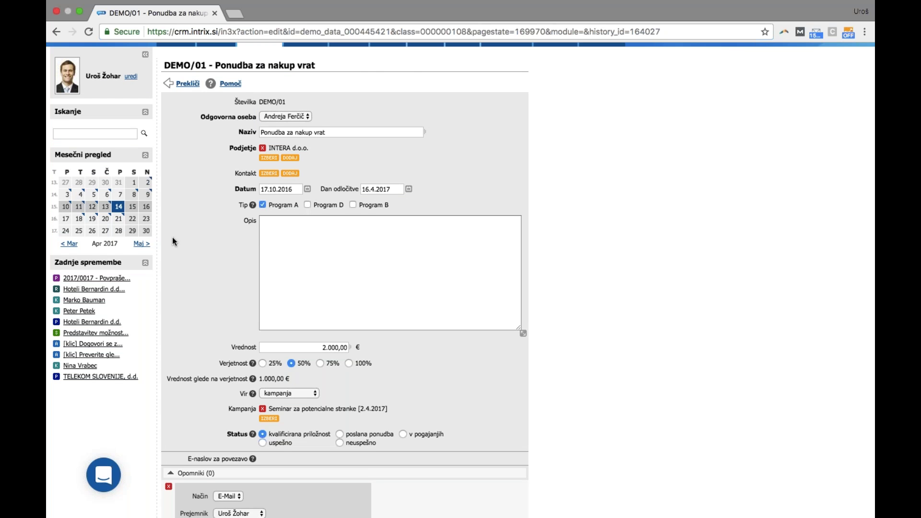
scroll(222, 325, down, 4)
click(222, 325)
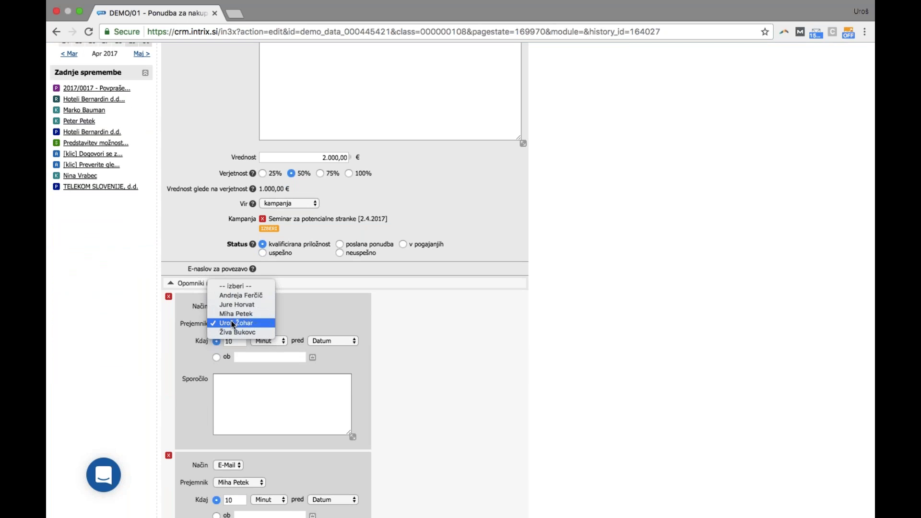
click(232, 315)
scroll(312, 341, down, 3)
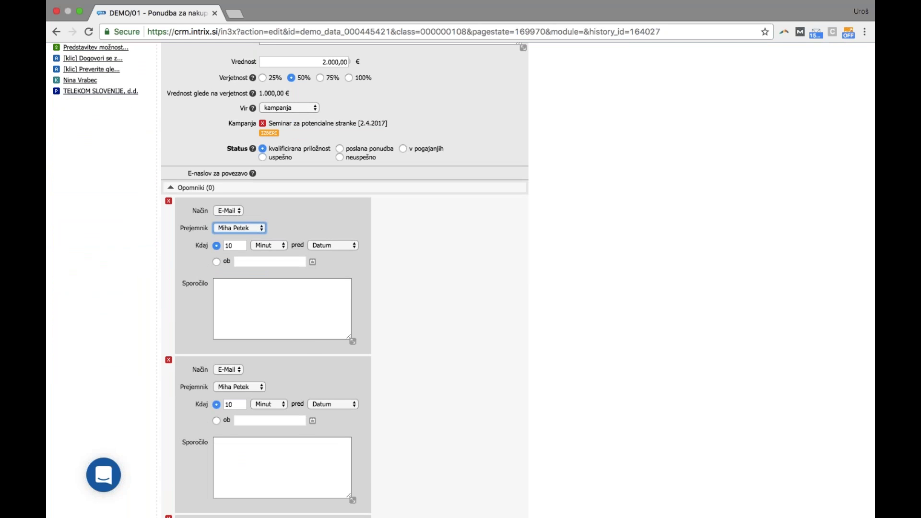
scroll(463, 279, down, 1)
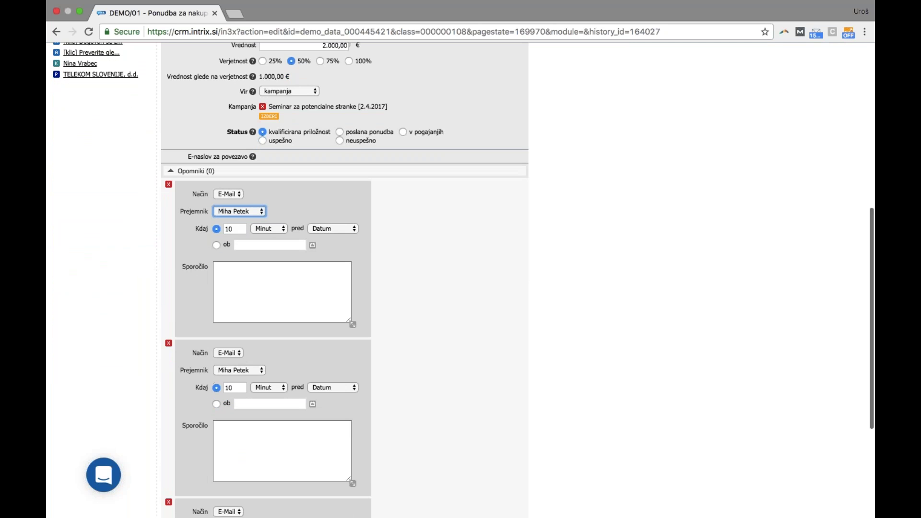
scroll(344, 278, up, 4)
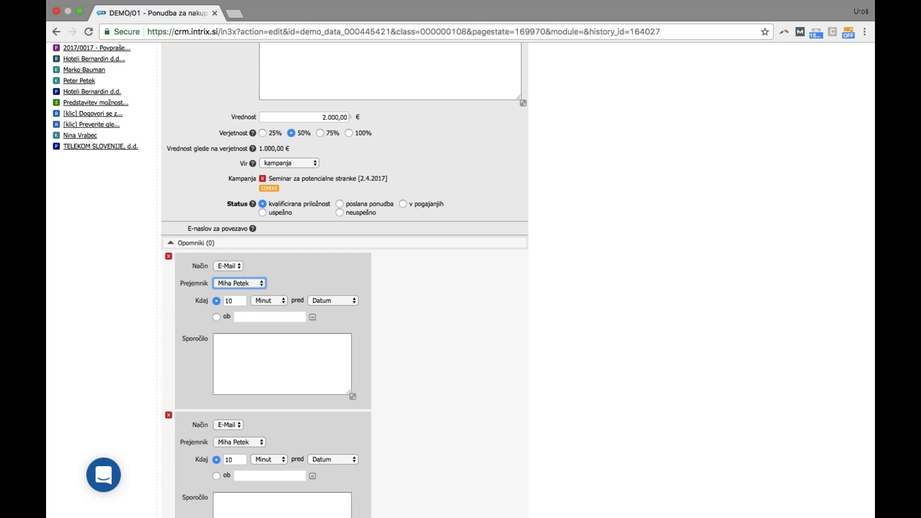
scroll(420, 322, up, 10)
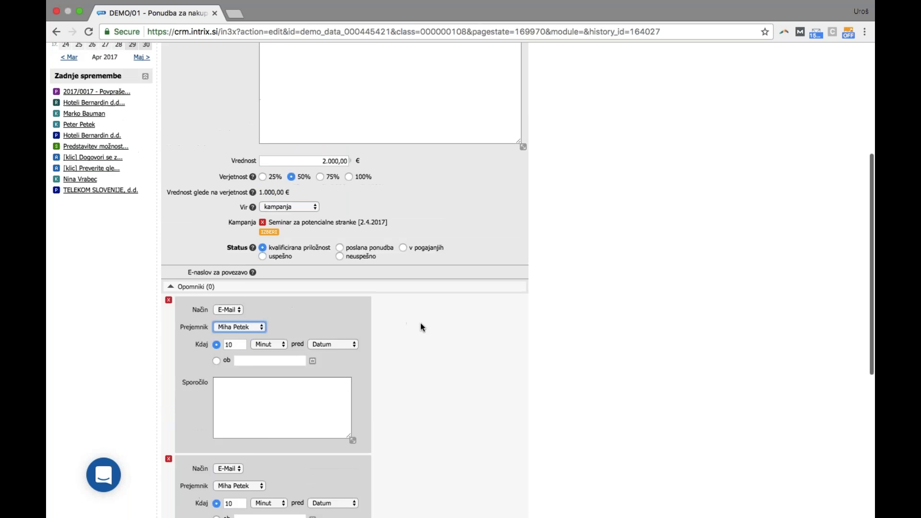
scroll(424, 323, down, 2)
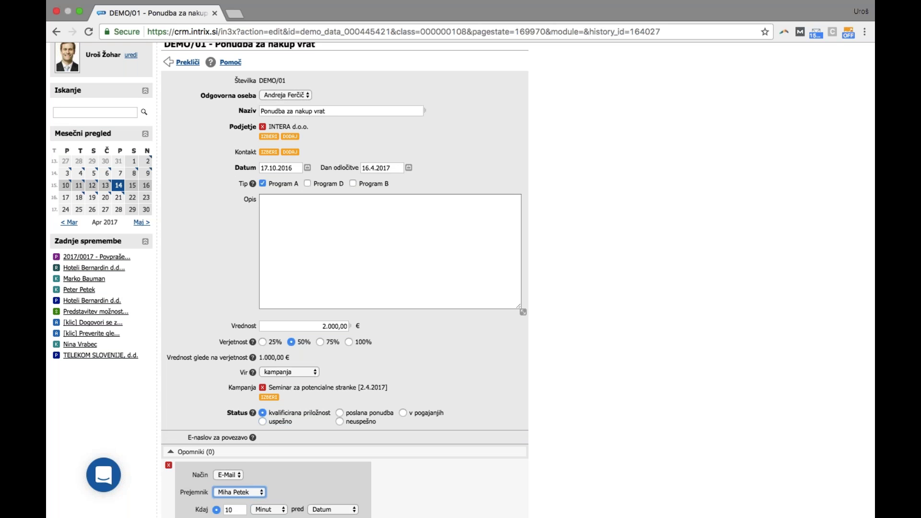
scroll(428, 335, down, 2)
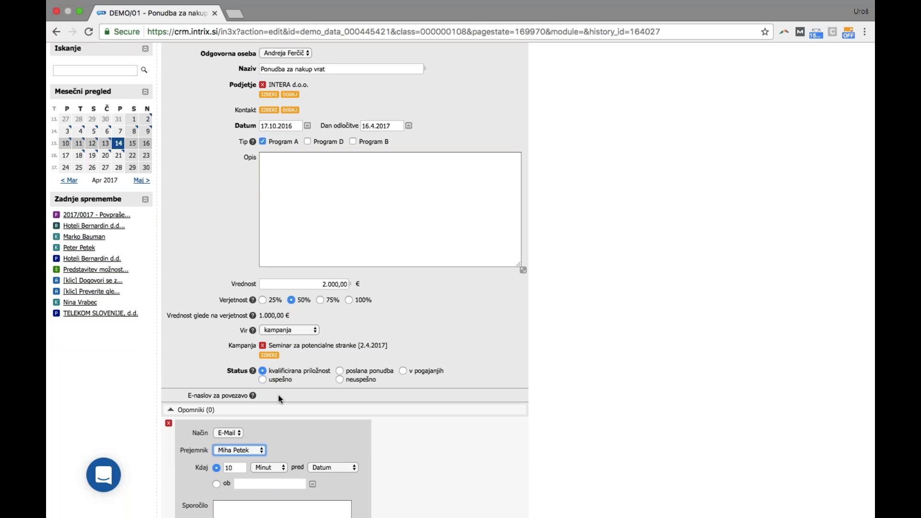
scroll(308, 369, up, 1)
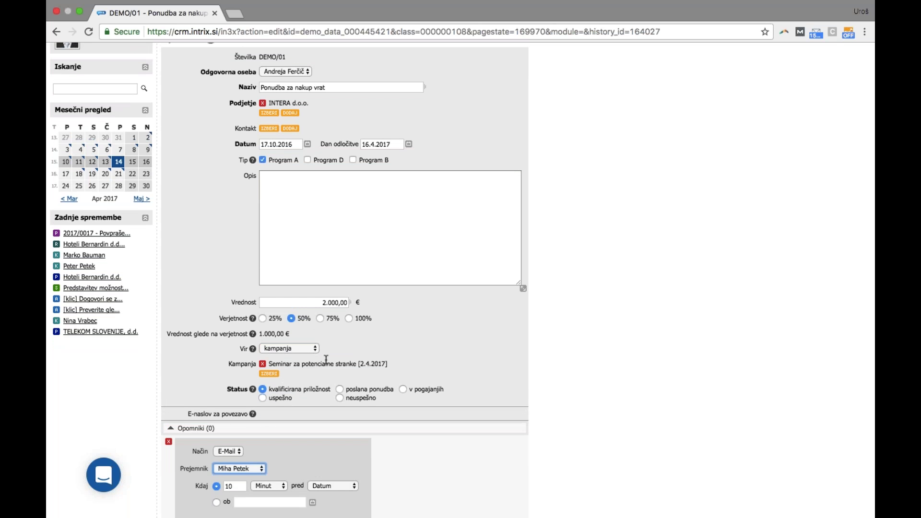
scroll(369, 329, up, 1)
scroll(369, 329, up, 4)
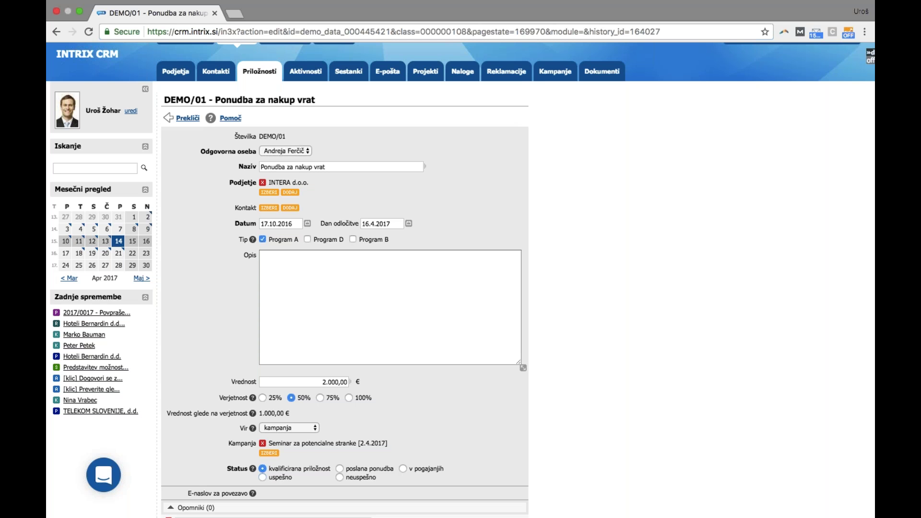
In a new meeting, add five colleagues as attendees
click(342, 77)
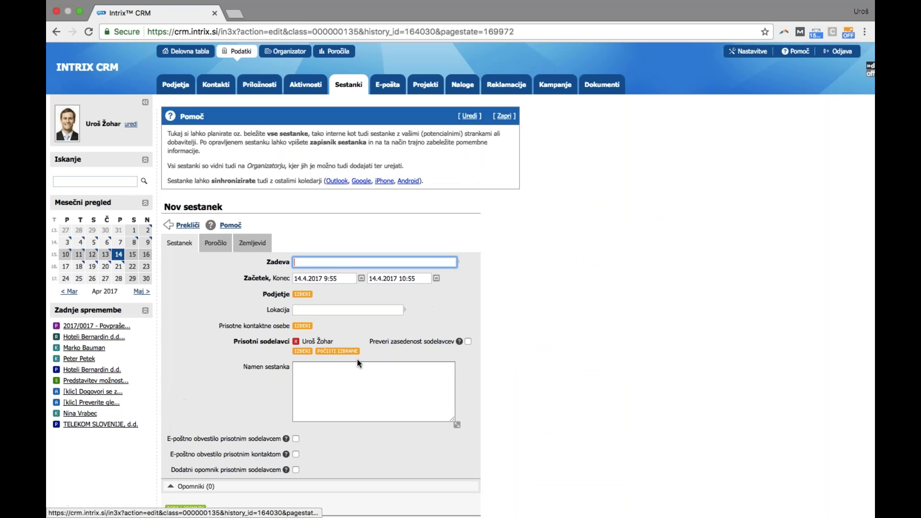
click(302, 351)
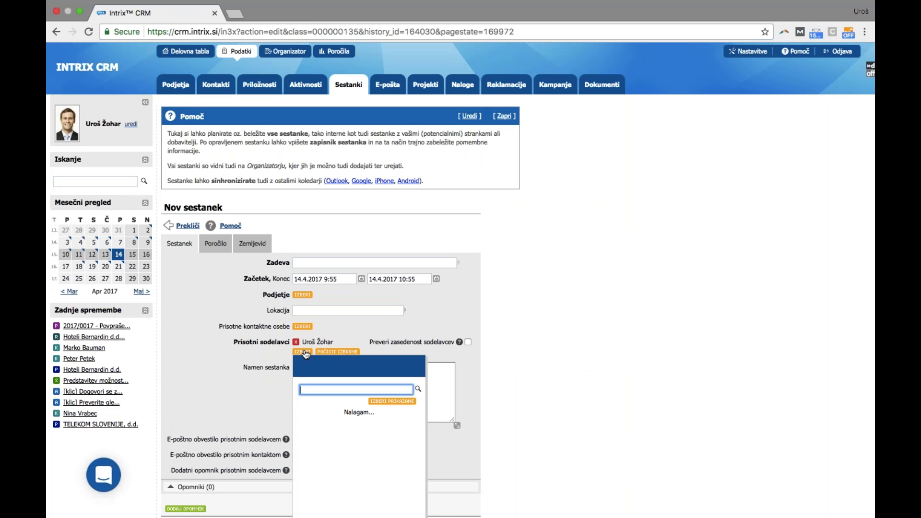
click(406, 460)
click(406, 454)
click(405, 449)
click(406, 444)
click(407, 404)
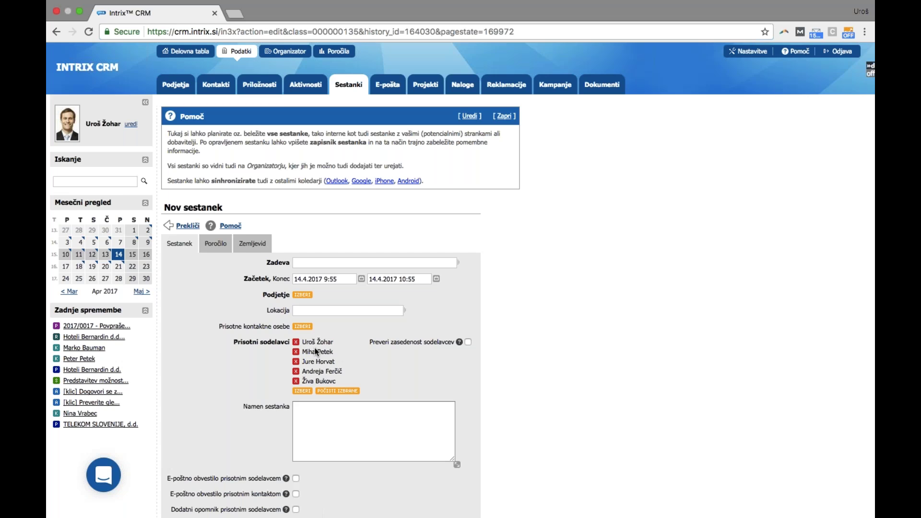
scroll(316, 351, down, 3)
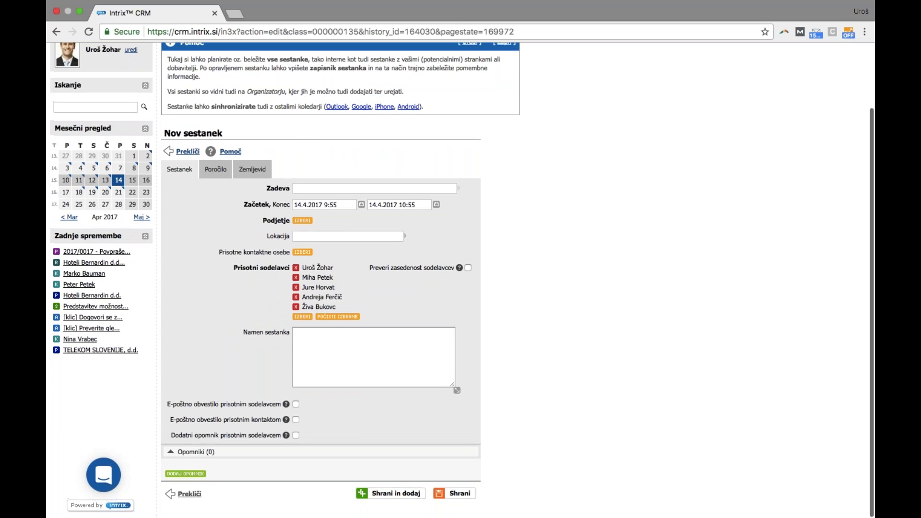
Enable an extra attendee reminder set to 5, sent by e-mail
click(296, 435)
text(5)
click(308, 469)
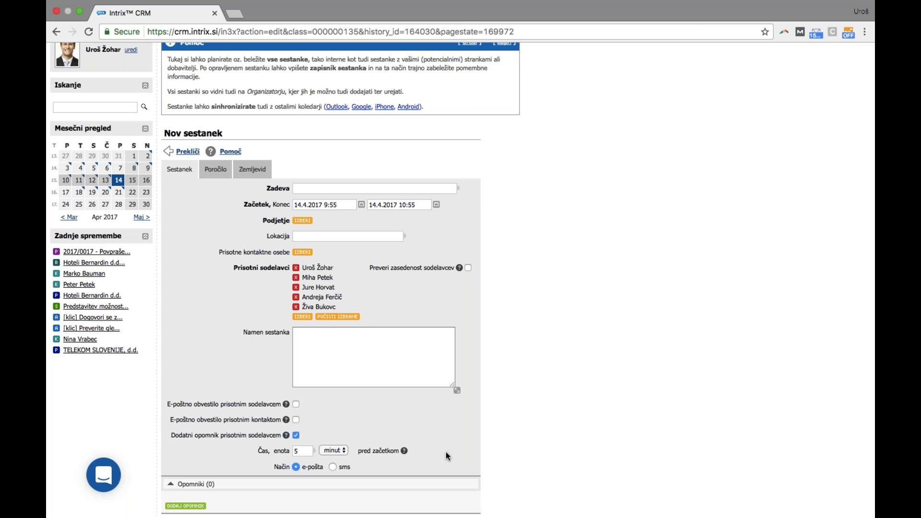
Go to the Poročila overview listing the three activity reports
scroll(539, 384, up, 3)
scroll(545, 378, up, 1)
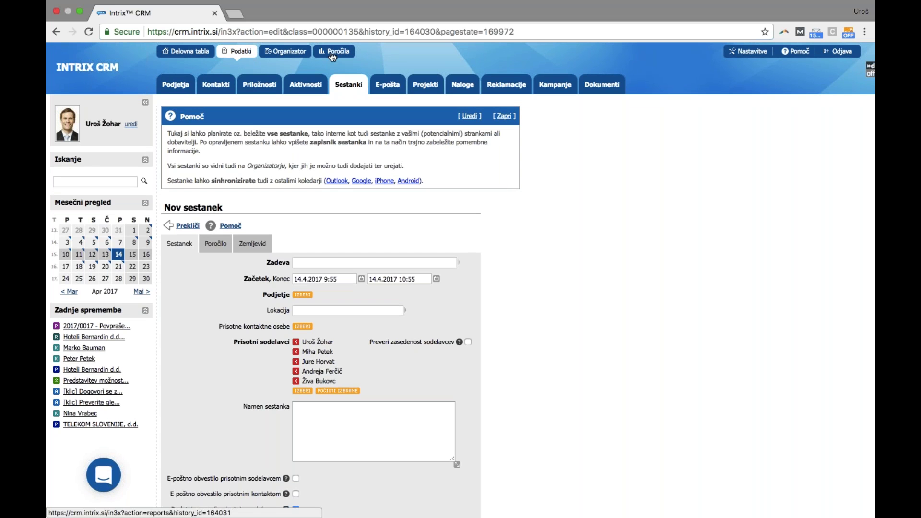
click(332, 53)
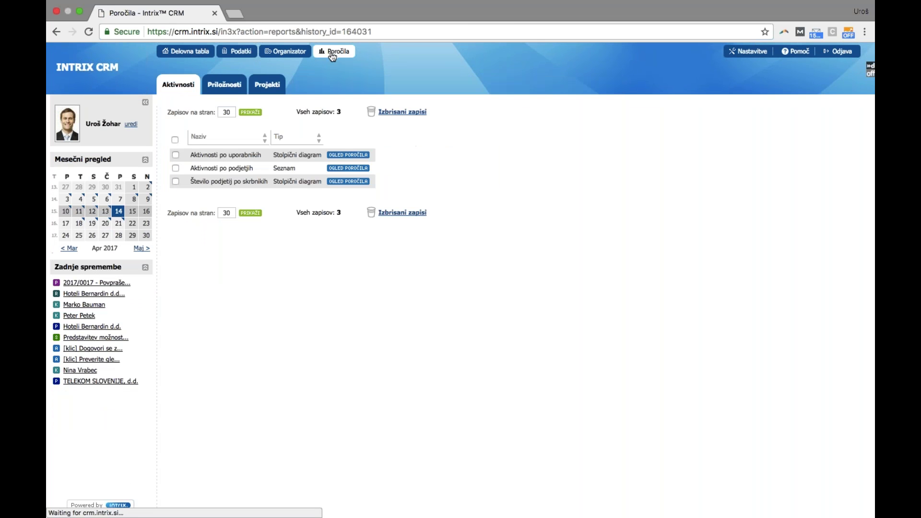
View the Prodajni lijak funnel (17 opportunities, 99.500,00 €) and list its v pogajanjih stage
click(234, 89)
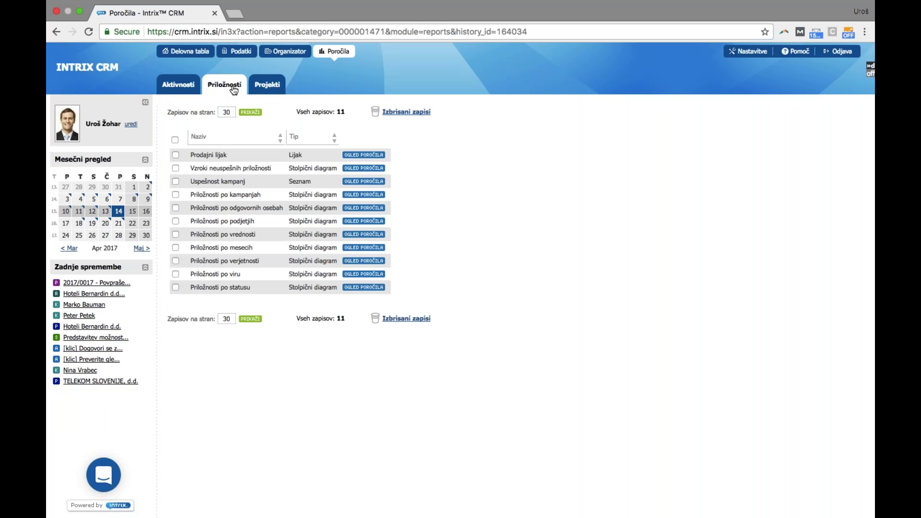
click(366, 155)
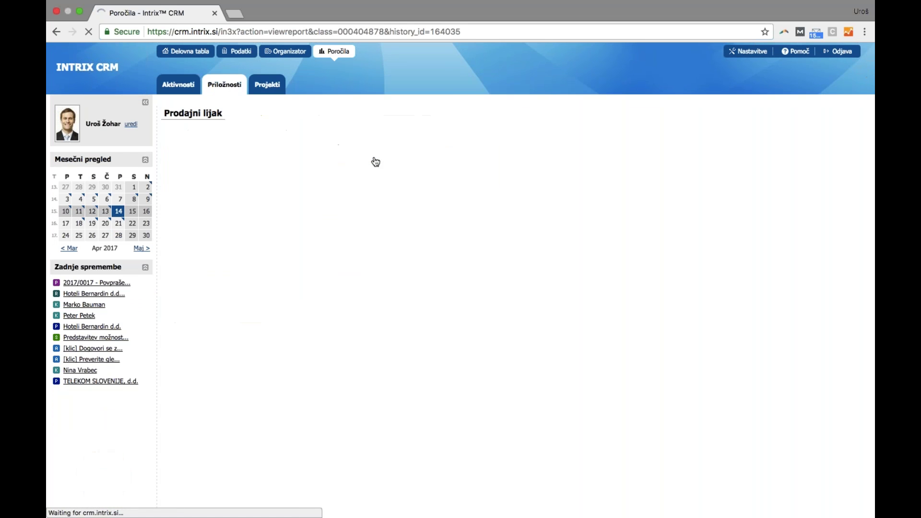
mouse_move(348, 159)
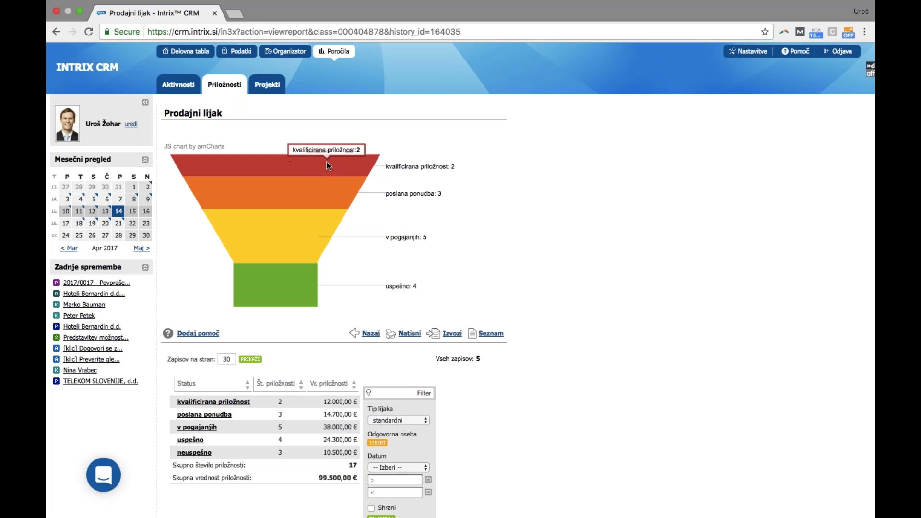
mouse_move(261, 304)
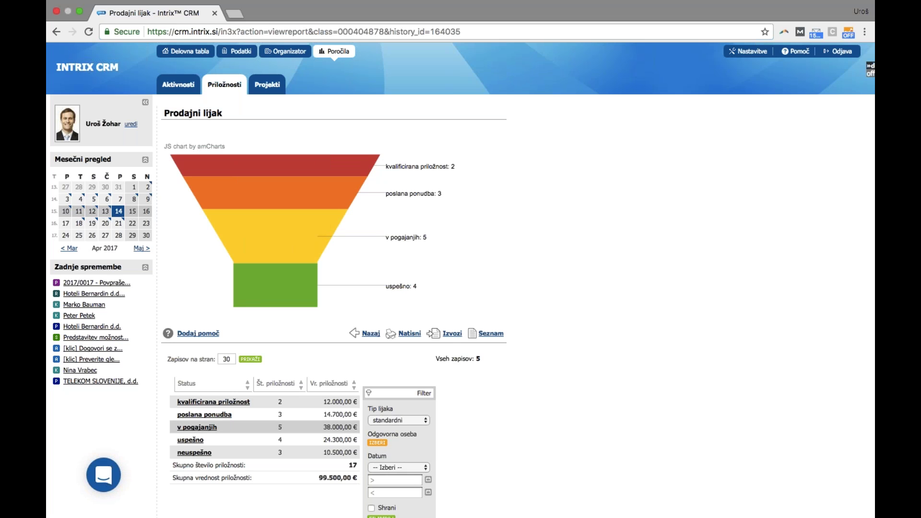
mouse_move(299, 248)
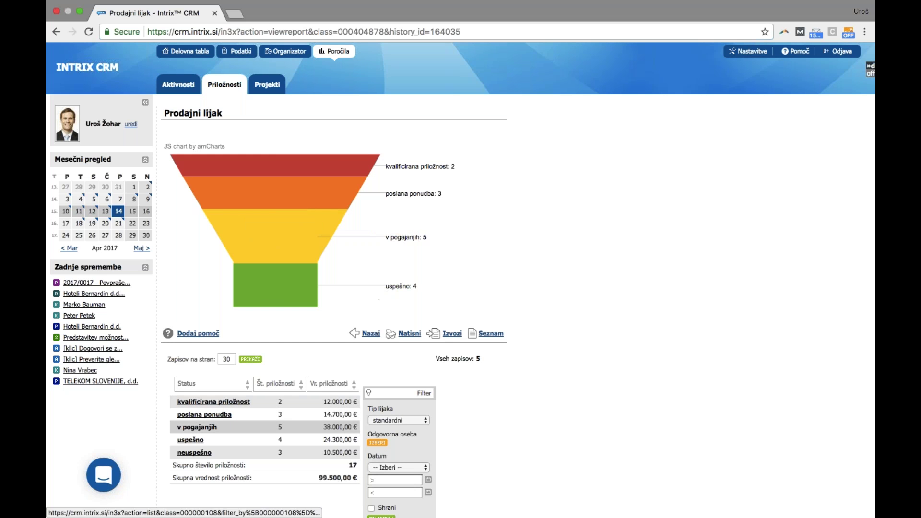
click(197, 427)
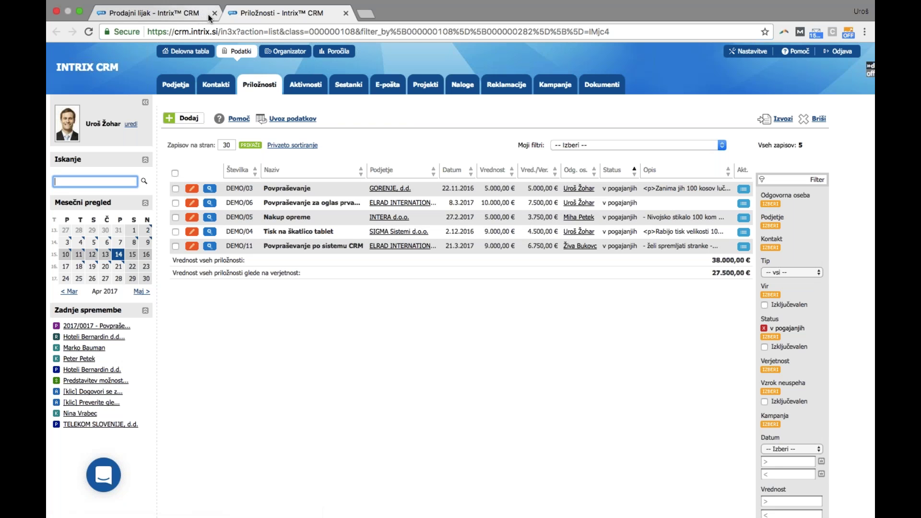
Close the tab of five v pogajanjih opportunities (38.000,00 €) to return to Prodajni lijak
click(346, 14)
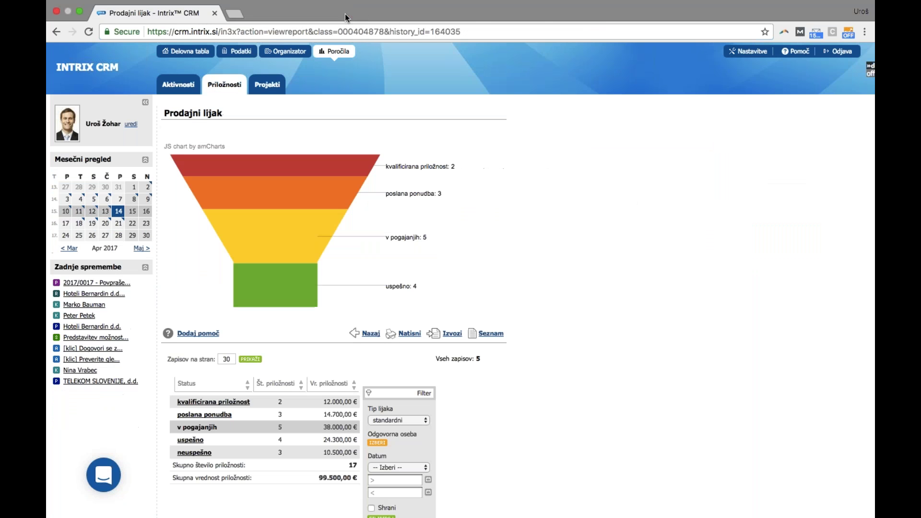
Show the Kontakti list under Podatki with all 24 contacts
click(244, 52)
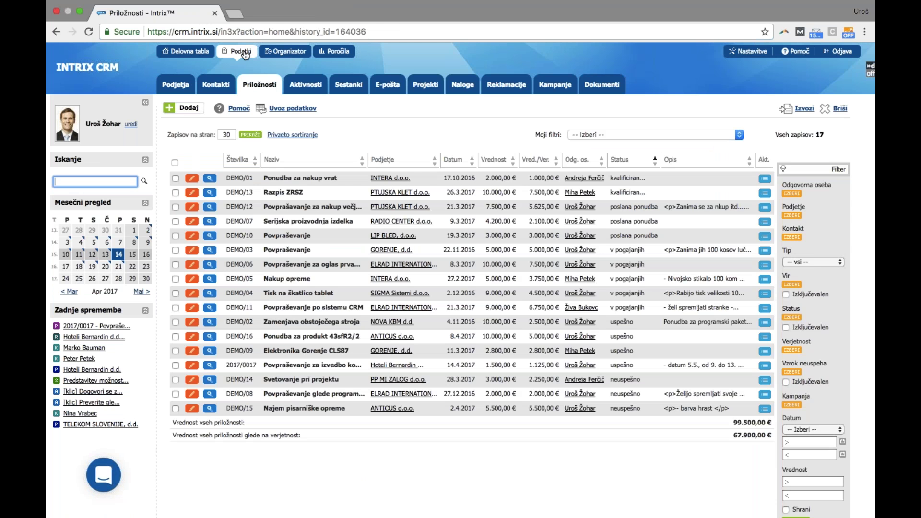
click(212, 95)
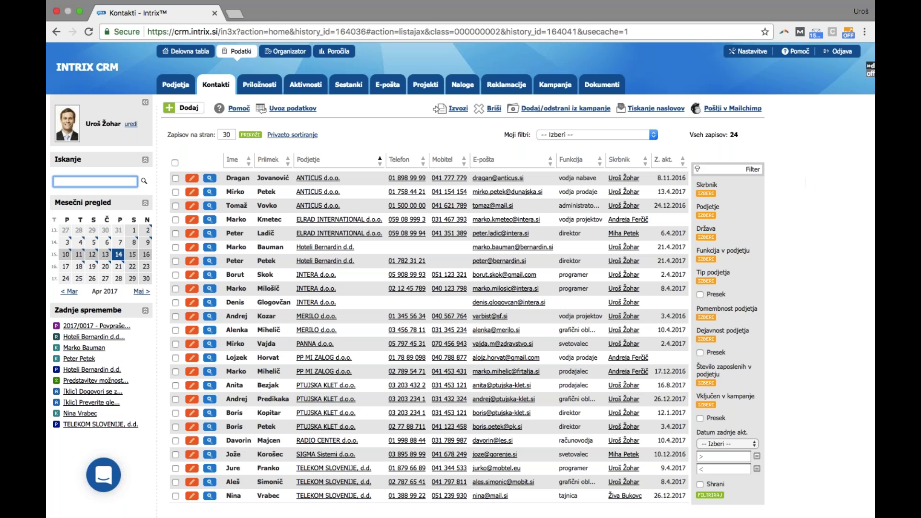
Filter contacts by Tip podjetja 'potencialno', reducing the list to 9
click(708, 281)
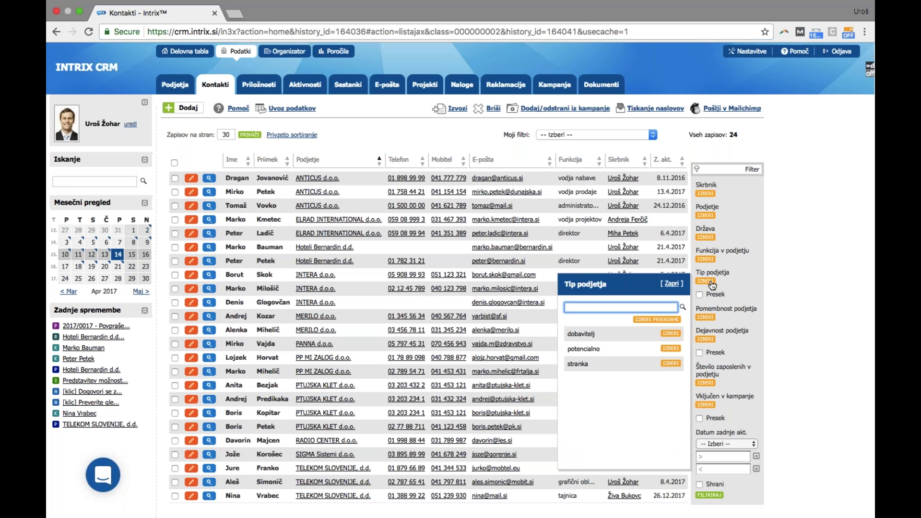
scroll(691, 312, down, 1)
click(670, 348)
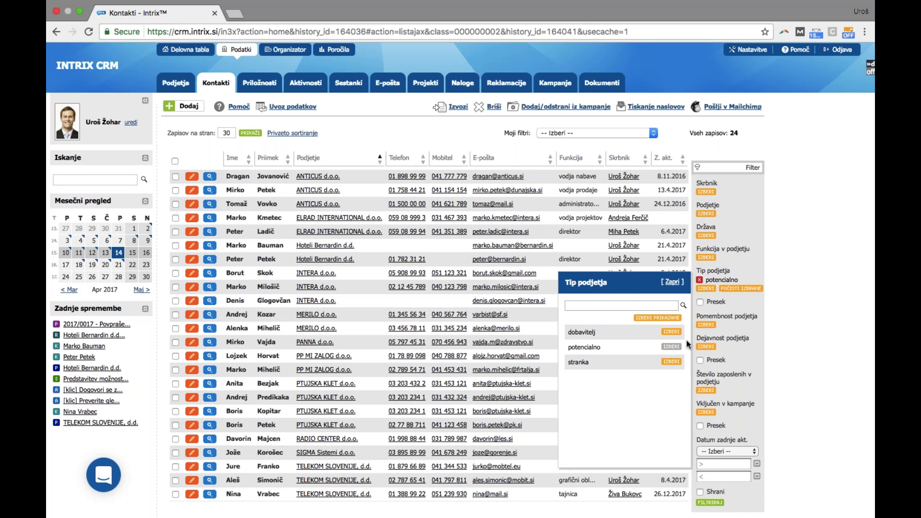
click(713, 502)
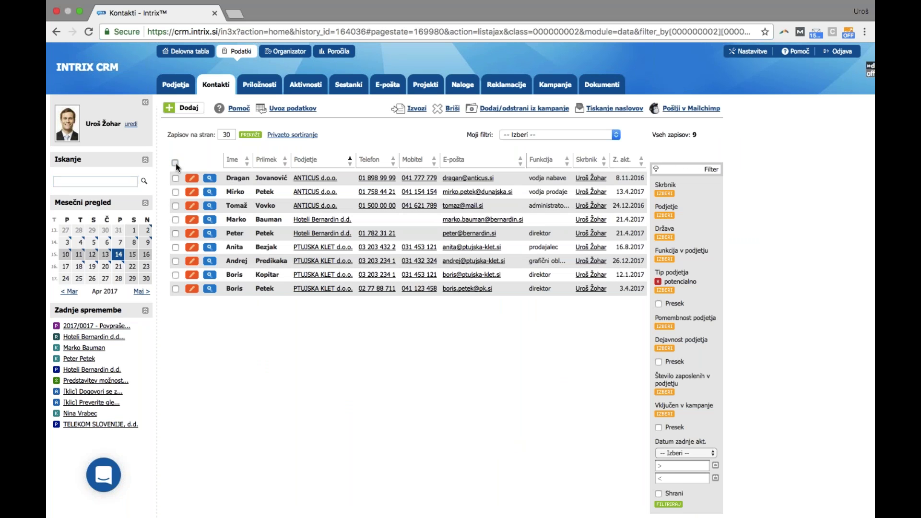
Select all nine filtered contacts and bring up the Dodaj/odstrani iz kampanje form
click(176, 164)
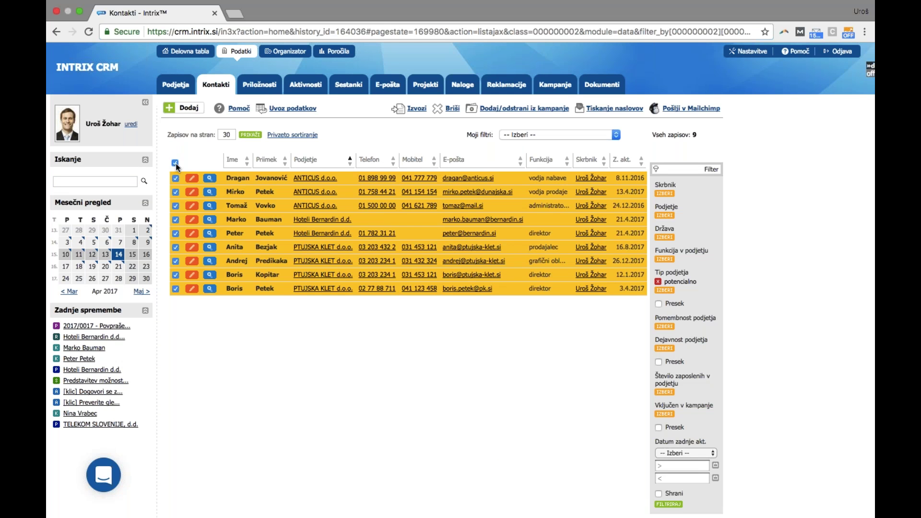
click(518, 111)
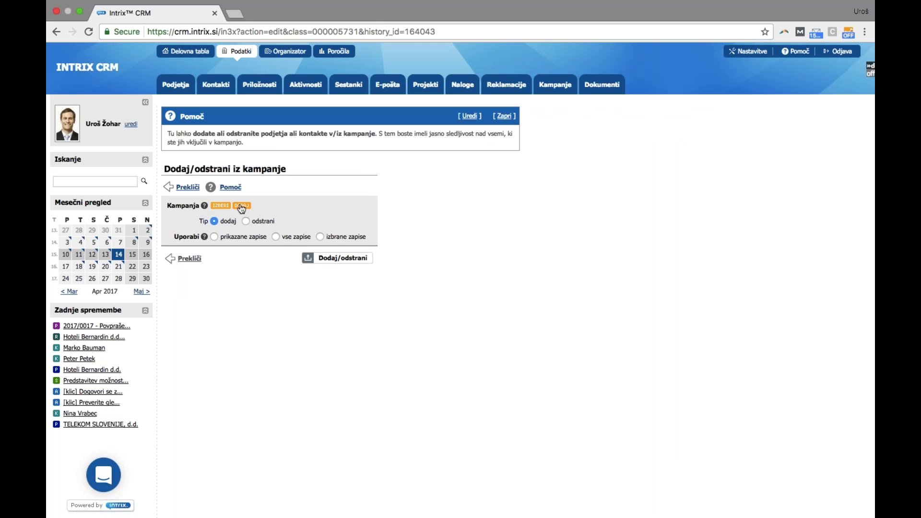
Create e-mail campaign 'Akcija velika noč' costing 20,00 € and add the nine displayed contacts
click(241, 206)
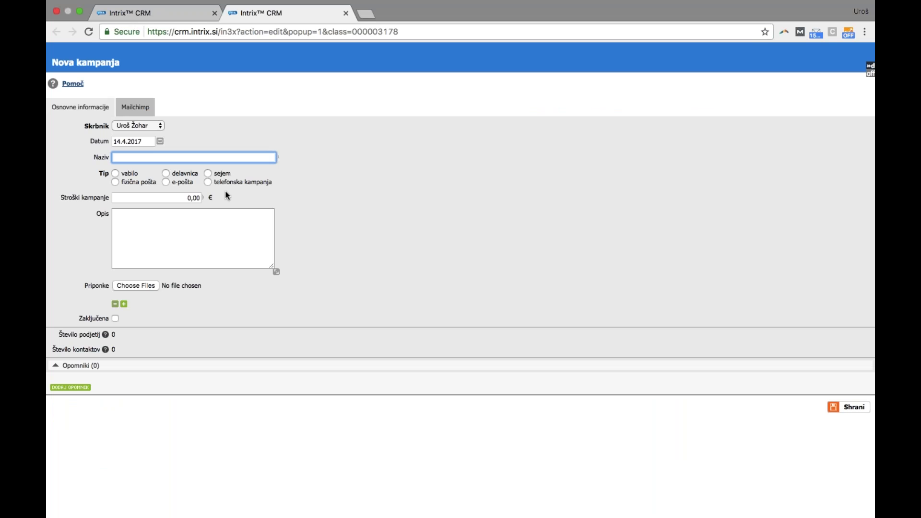
text(Akcija )
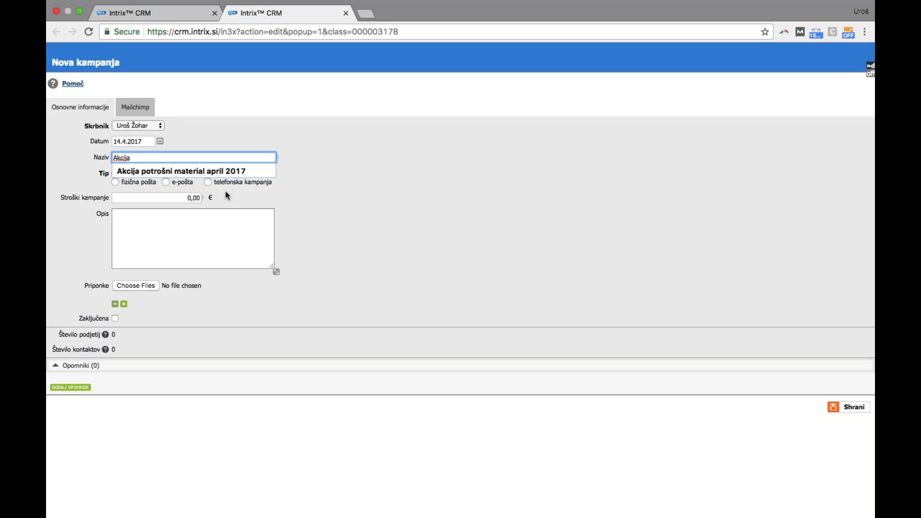
text(april)
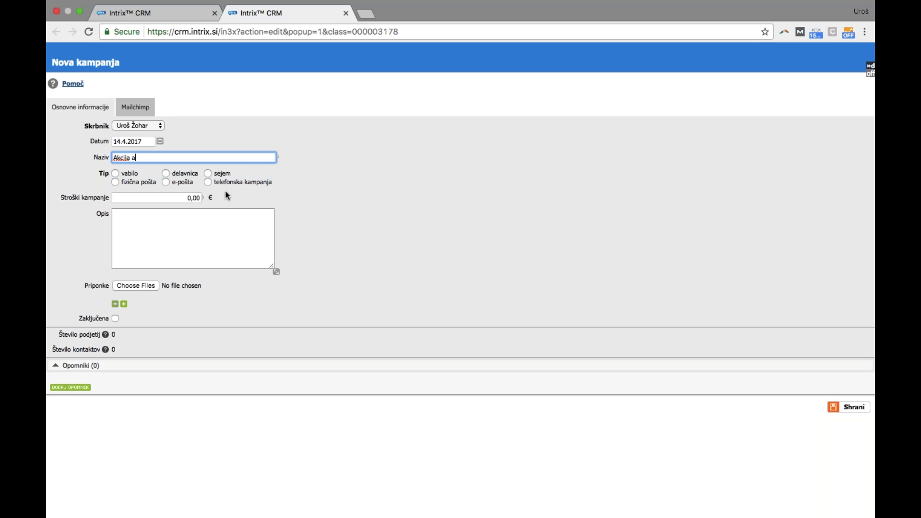
key(BackSpace)
key(BackSpace)
key(BackSpace)
key(BackSpace)
key(BackSpace)
text(velika noč)
key(Tab)
text(2)
click(166, 182)
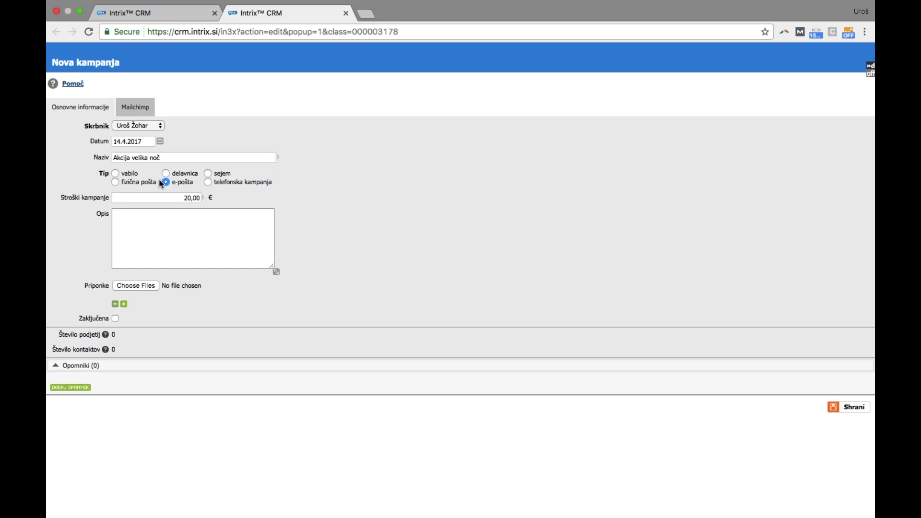
click(852, 407)
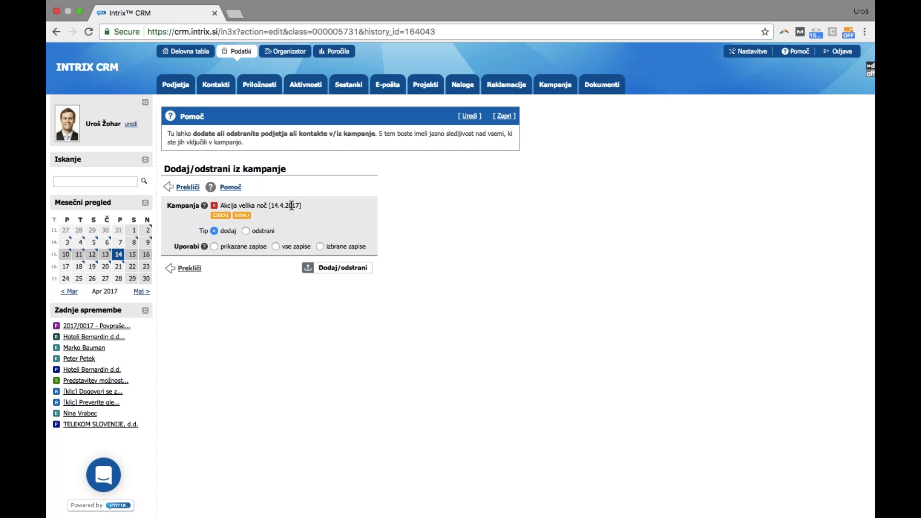
click(255, 247)
click(330, 269)
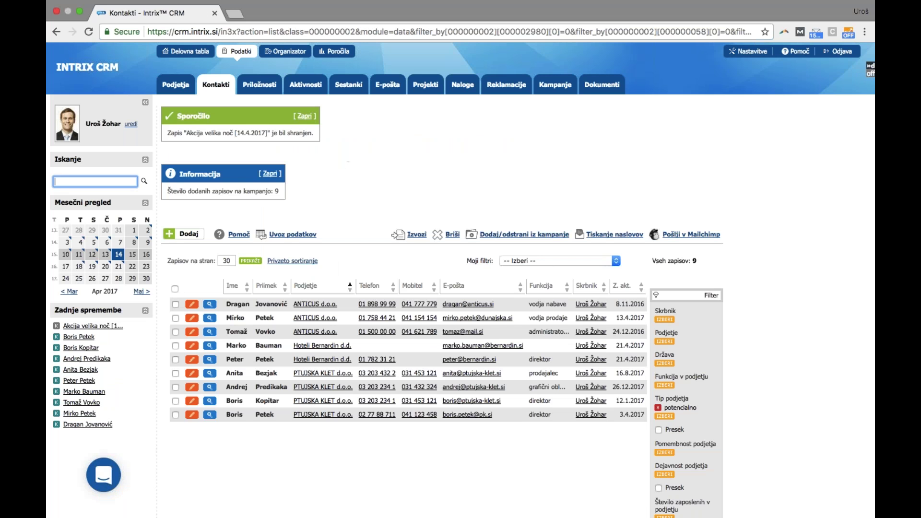
click(272, 351)
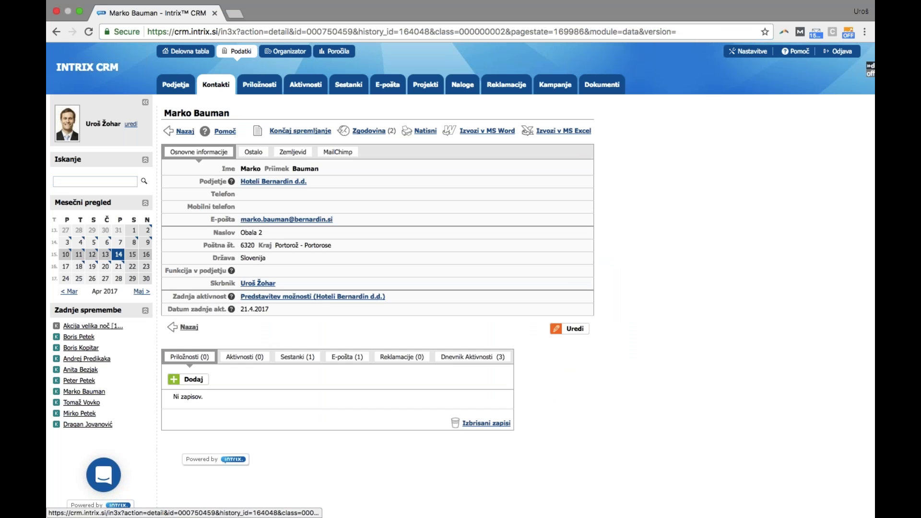
click(253, 151)
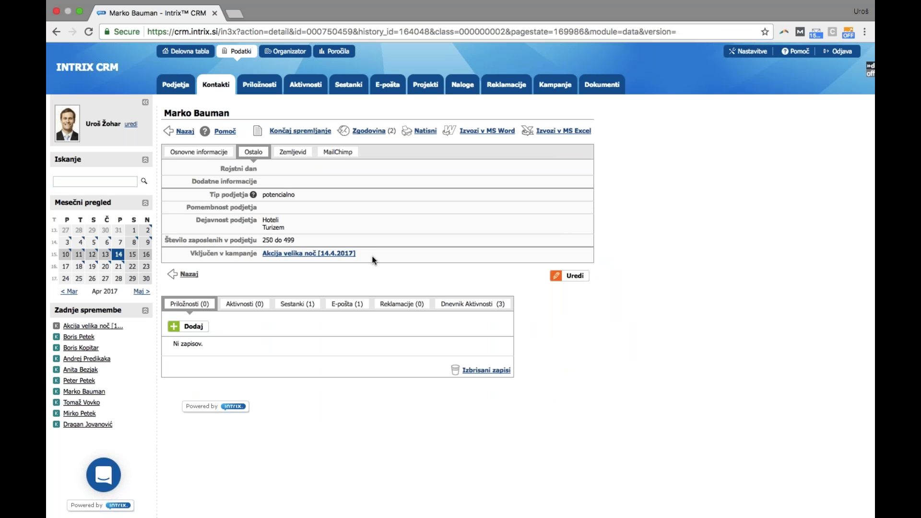
click(56, 32)
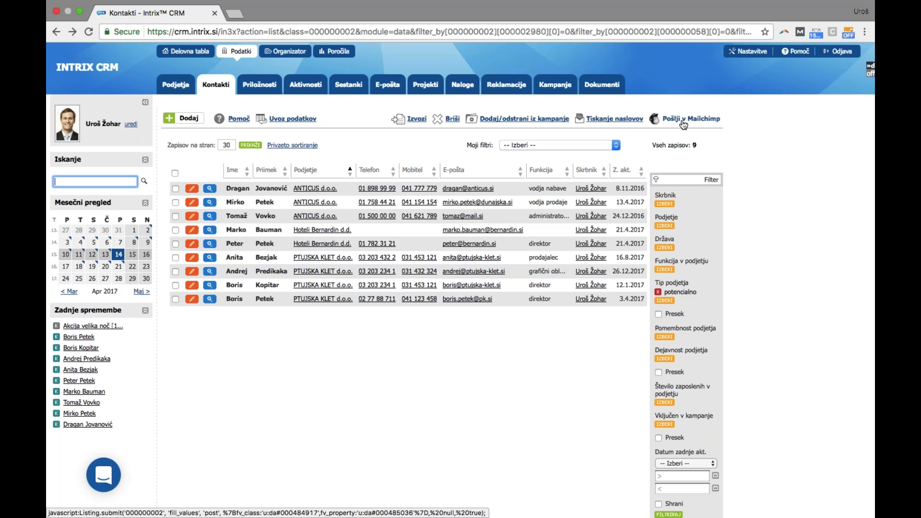
Print 70,0 x 35,0 mm labels instead of envelopes for all records; open nalepke (1).pdf
click(599, 120)
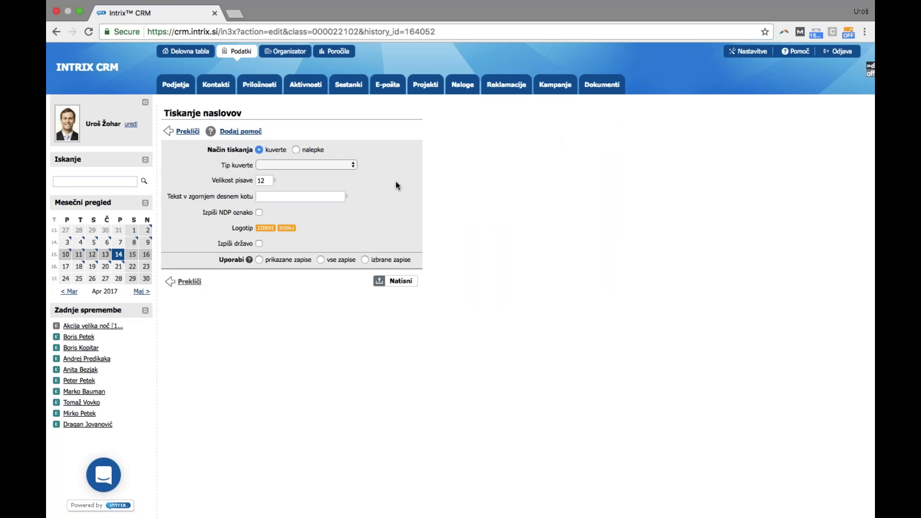
click(299, 164)
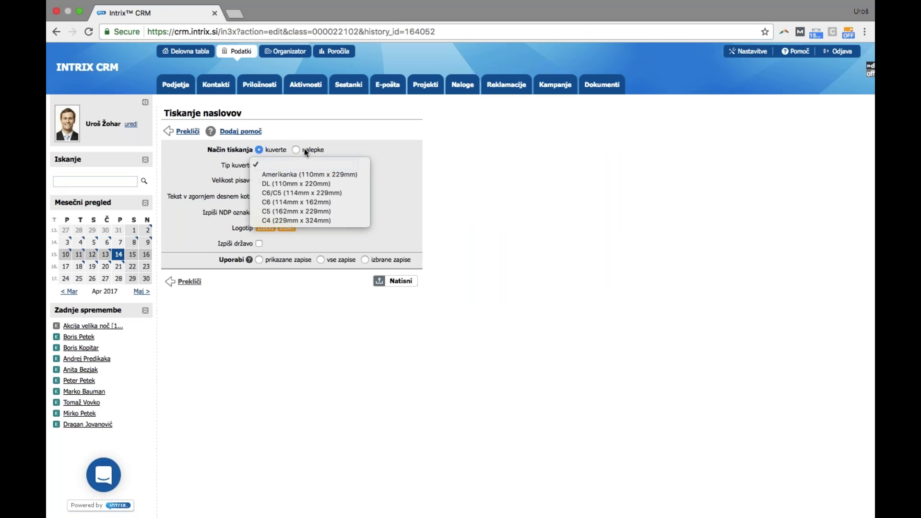
click(304, 149)
click(305, 150)
click(280, 163)
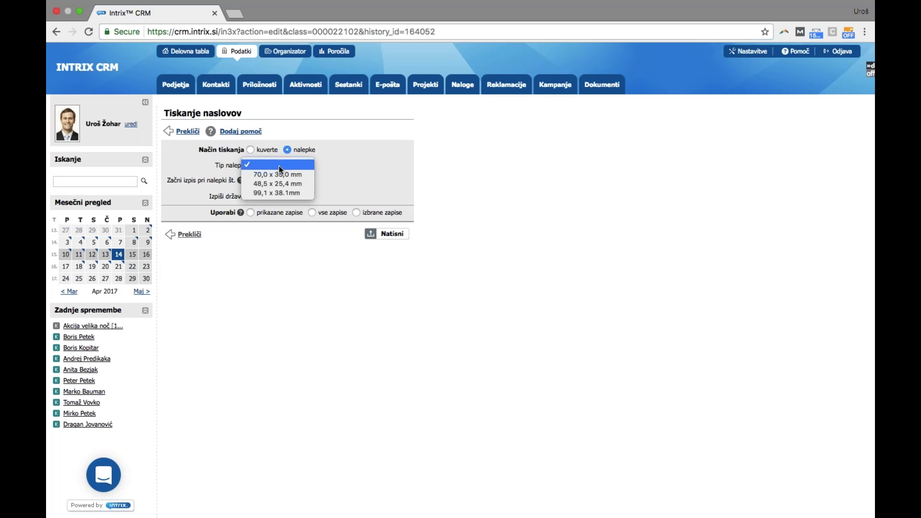
click(275, 174)
click(253, 181)
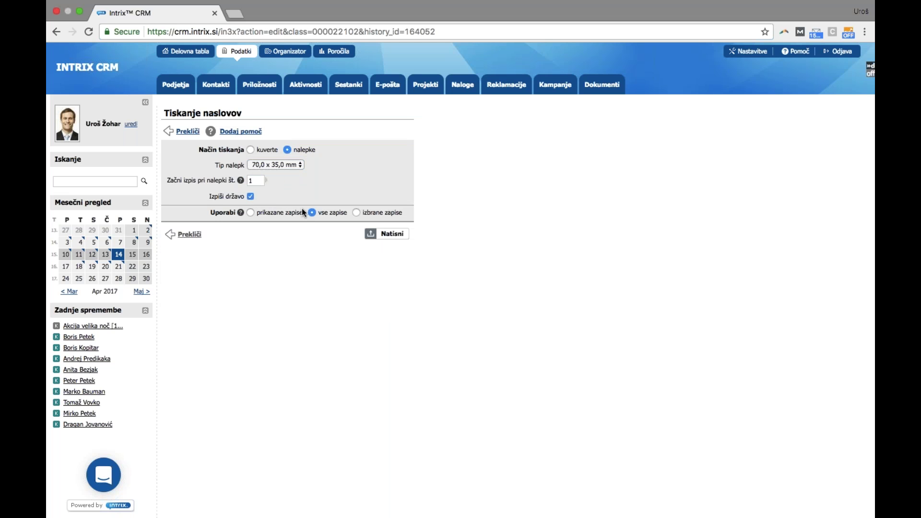
click(389, 234)
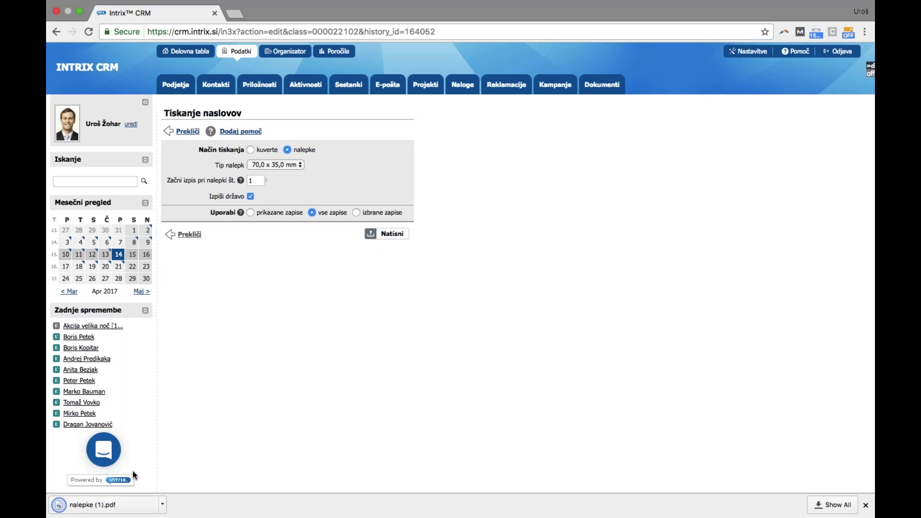
click(115, 510)
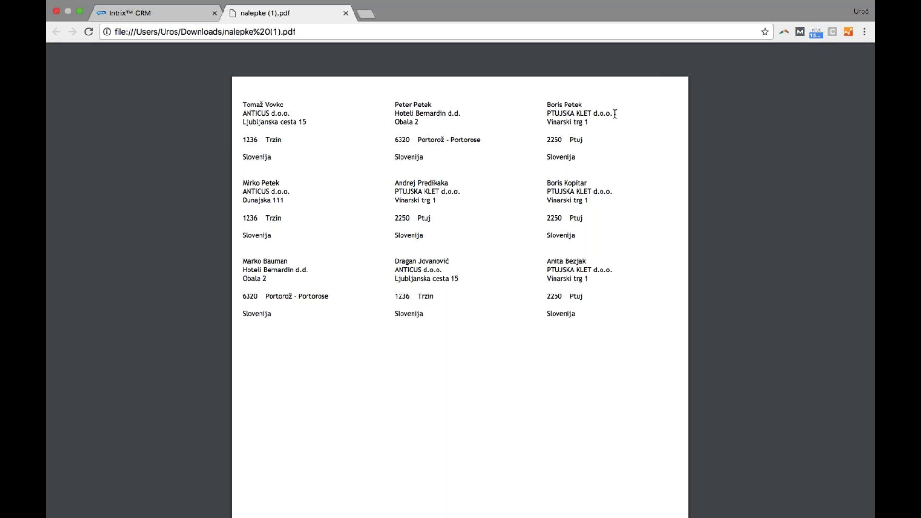
Close the address label PDF tab and go to the Priložnosti opportunities list
click(345, 13)
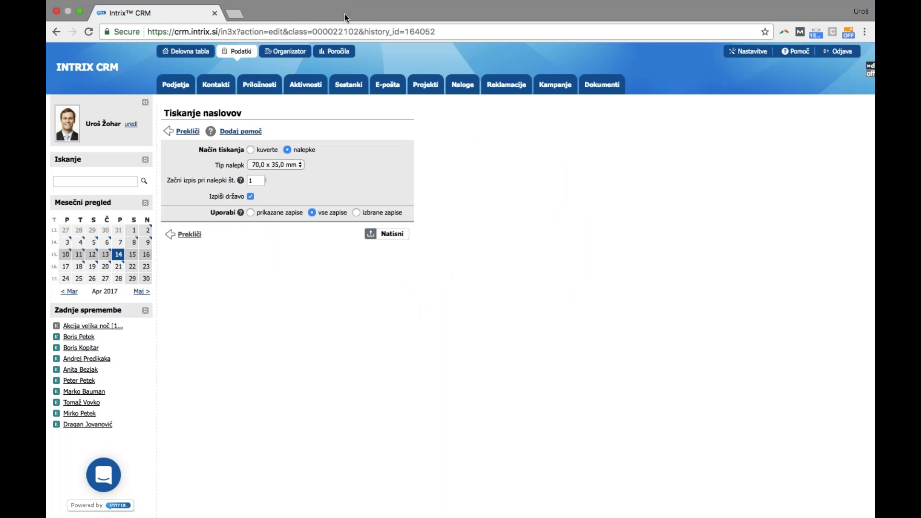
click(266, 90)
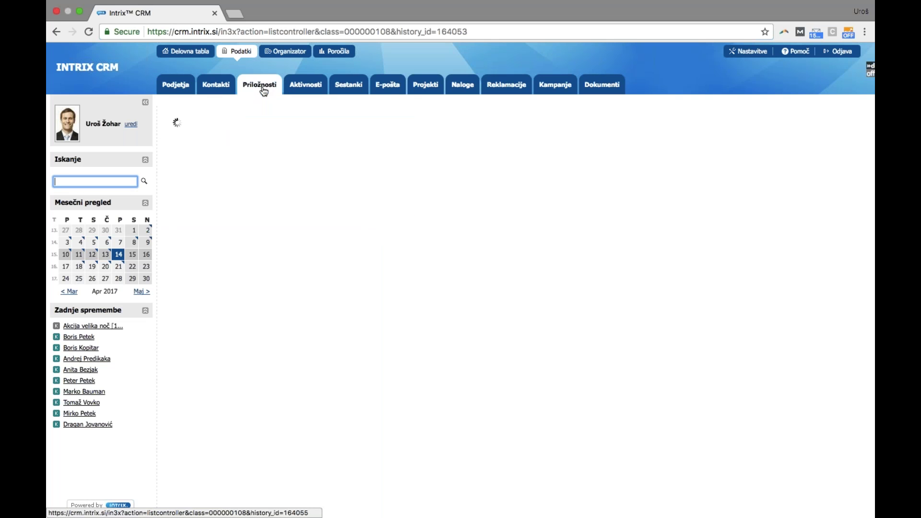
Start a new opportunity with source kampanja and campaign Akcija velika noč, then go to Poročila
click(184, 109)
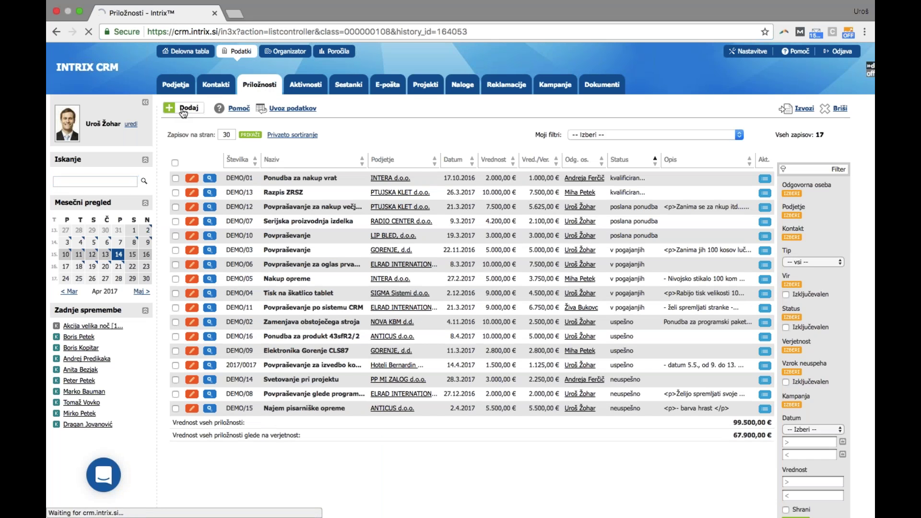
click(280, 432)
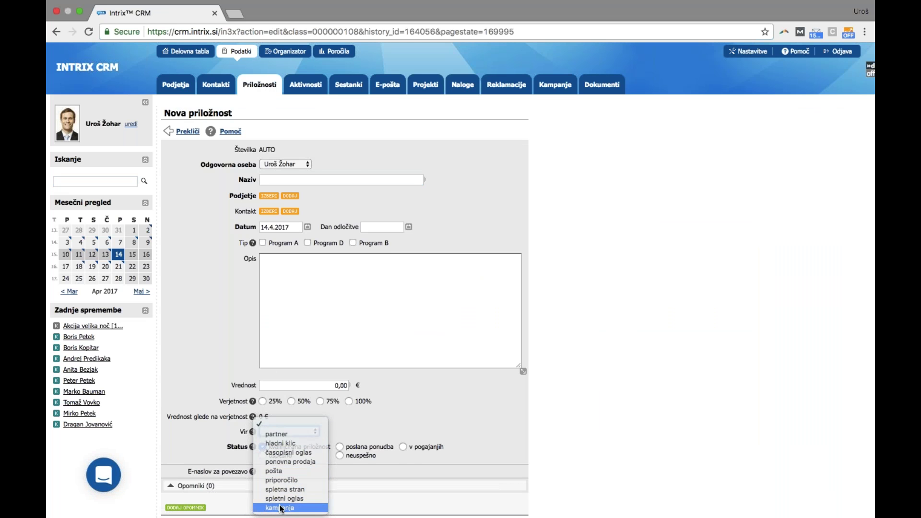
click(284, 504)
click(269, 446)
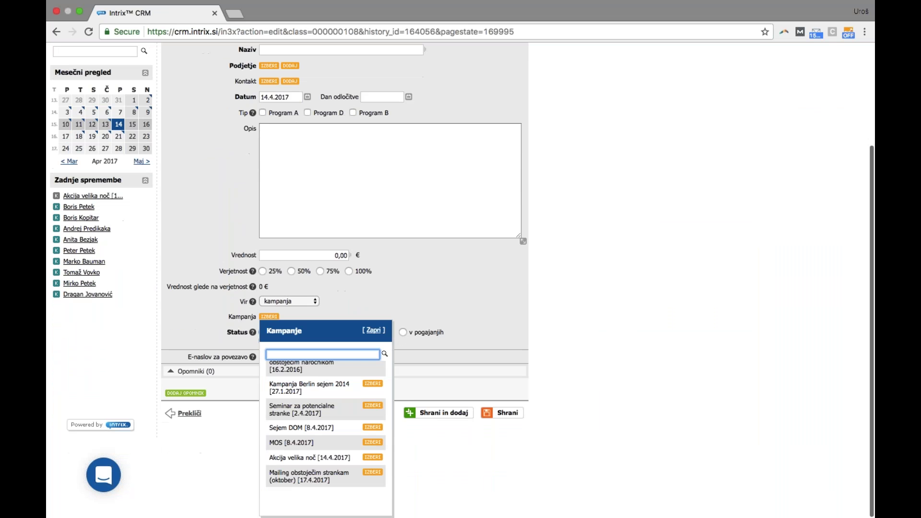
click(373, 458)
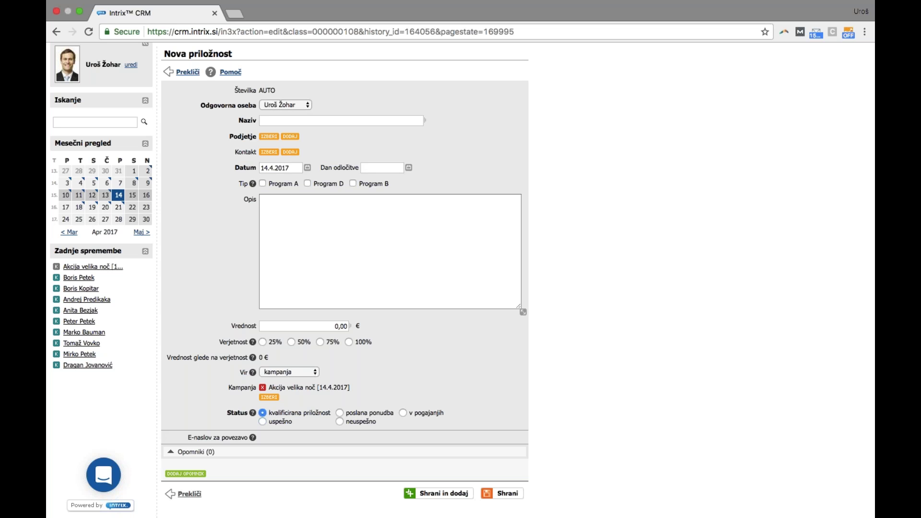
scroll(453, 369, up, 3)
click(345, 53)
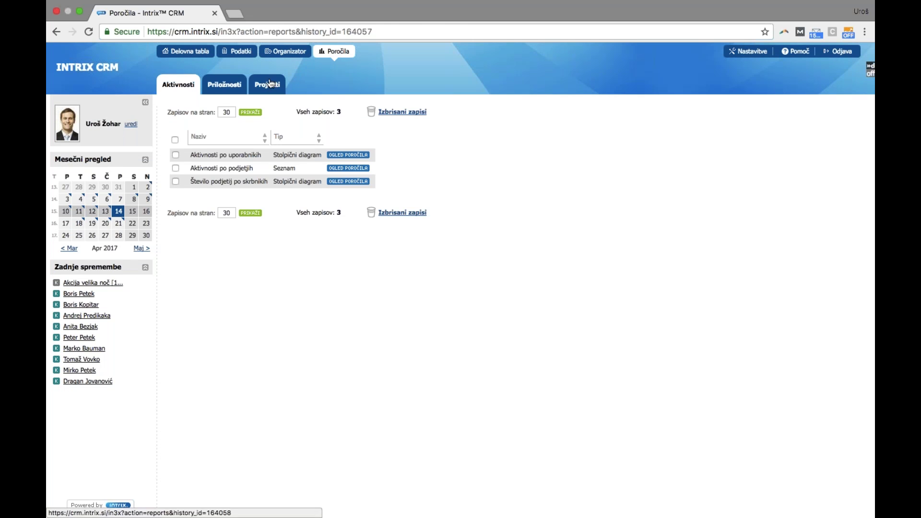
View the Uspešnost kampanj report, noting Sejem DOM's one successful opportunity, then return to Kampanje
click(224, 85)
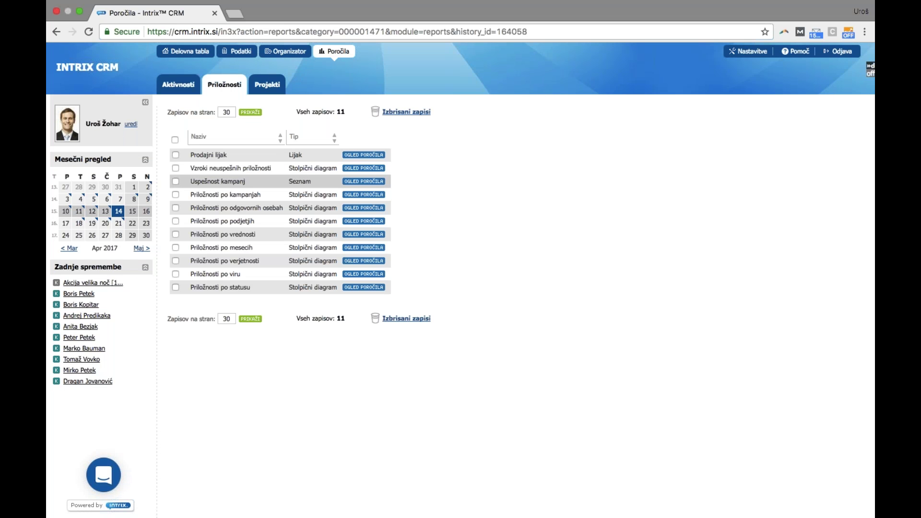
click(361, 183)
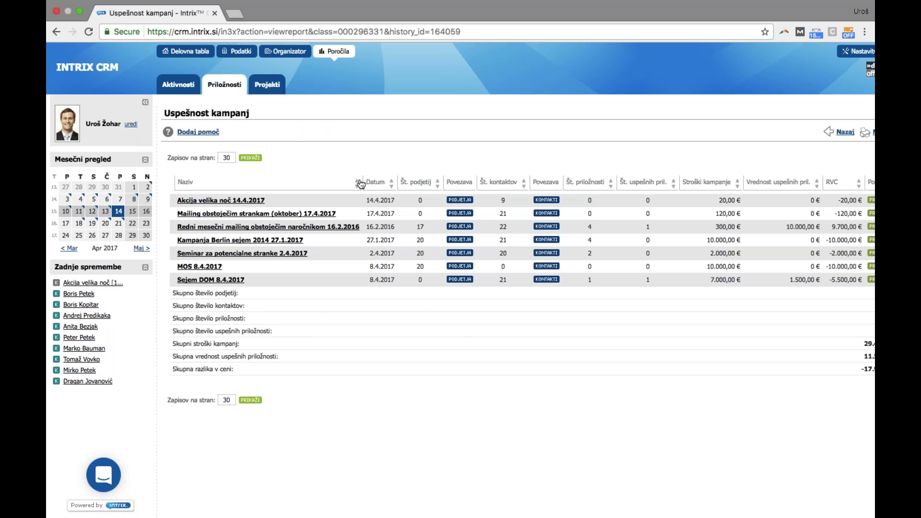
scroll(460, 343, right, 1)
scroll(461, 344, right, 4)
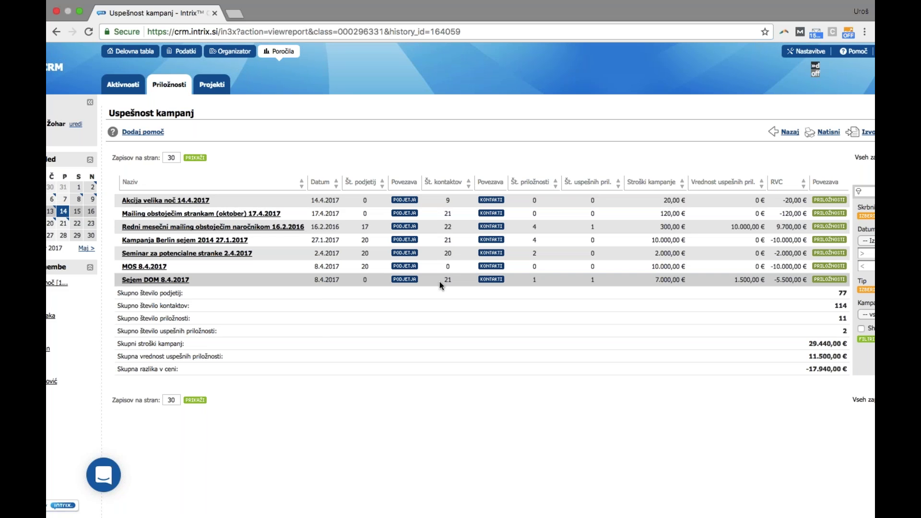
double_click(592, 279)
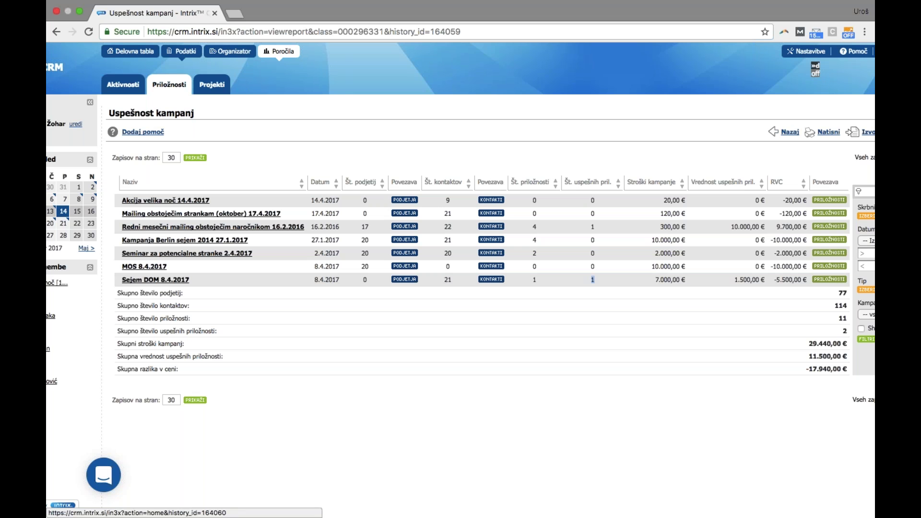
click(194, 57)
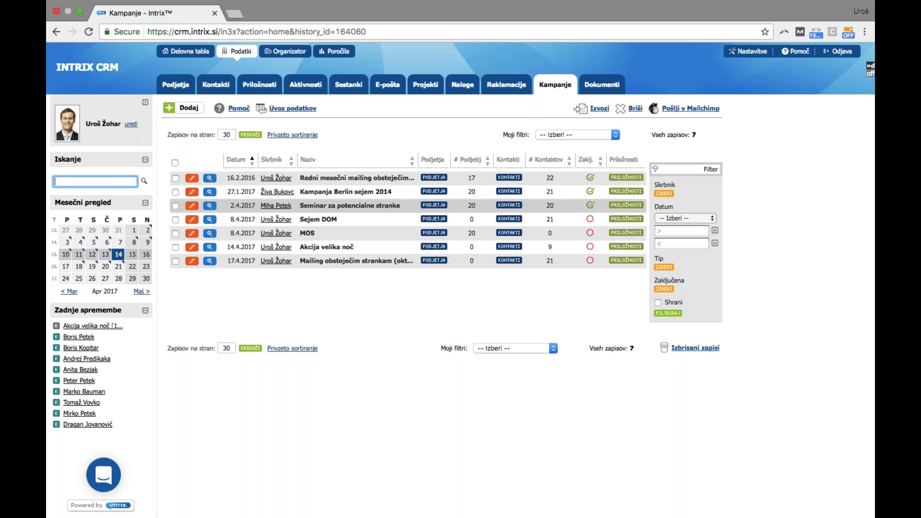
Link Sejem DOM to the 30.10.2015 Mailchimp campaign, save, and open its opens/clicks statistics
click(193, 220)
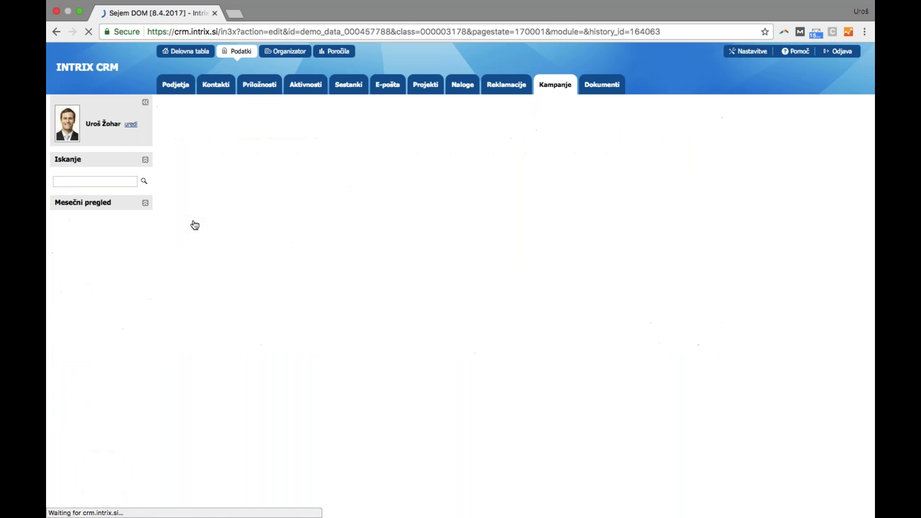
click(249, 150)
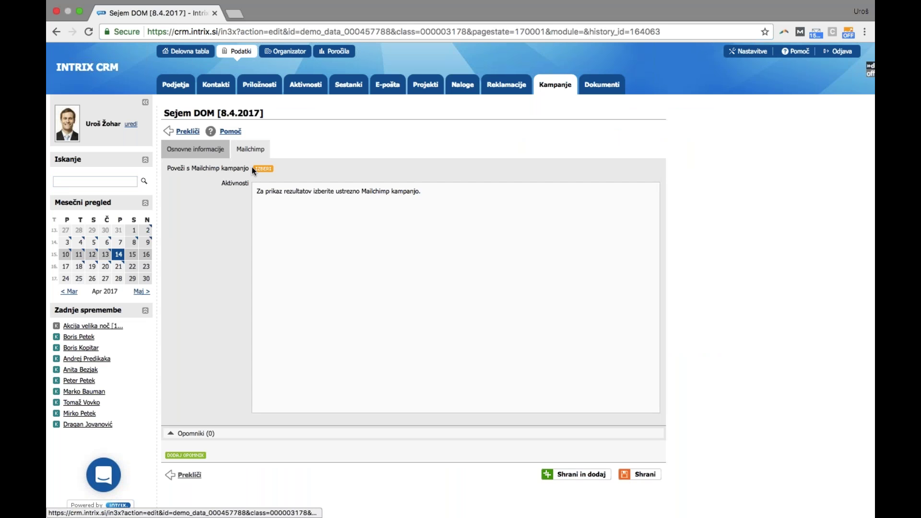
click(263, 169)
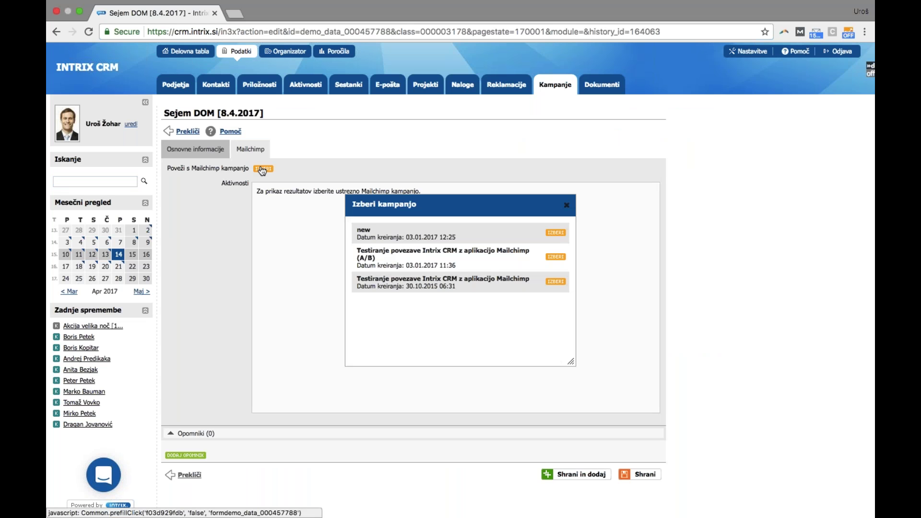
click(555, 282)
click(654, 477)
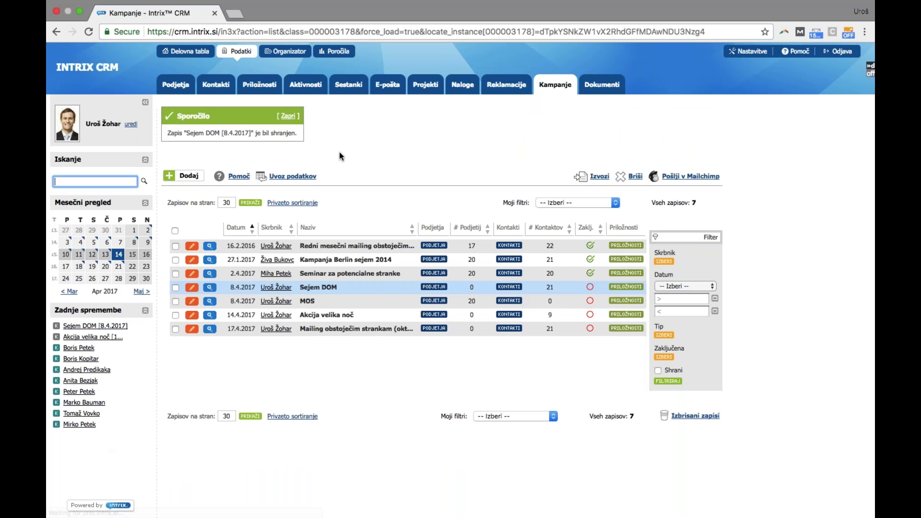
click(209, 287)
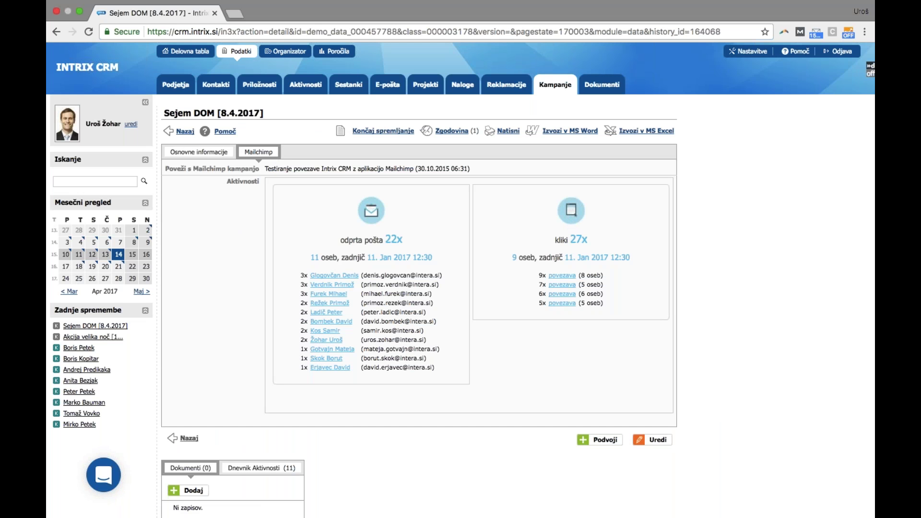
Open two recipients' contacts in new tabs, close the search results tab, and view a contact's MailChimp activity
click(333, 341)
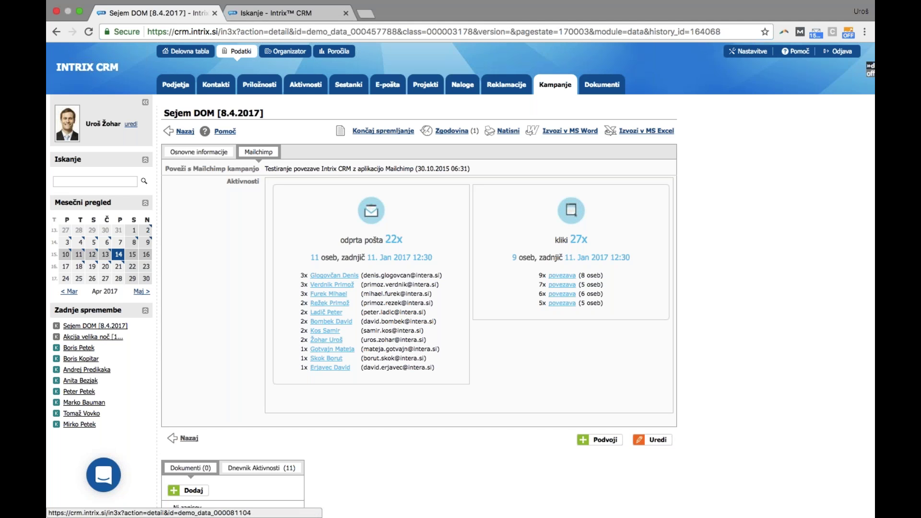
super+click(333, 349)
click(267, 13)
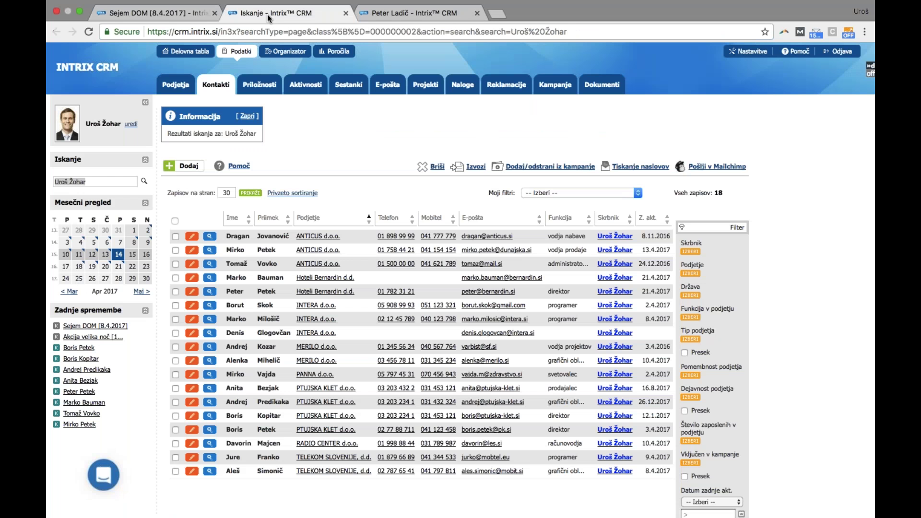
click(345, 13)
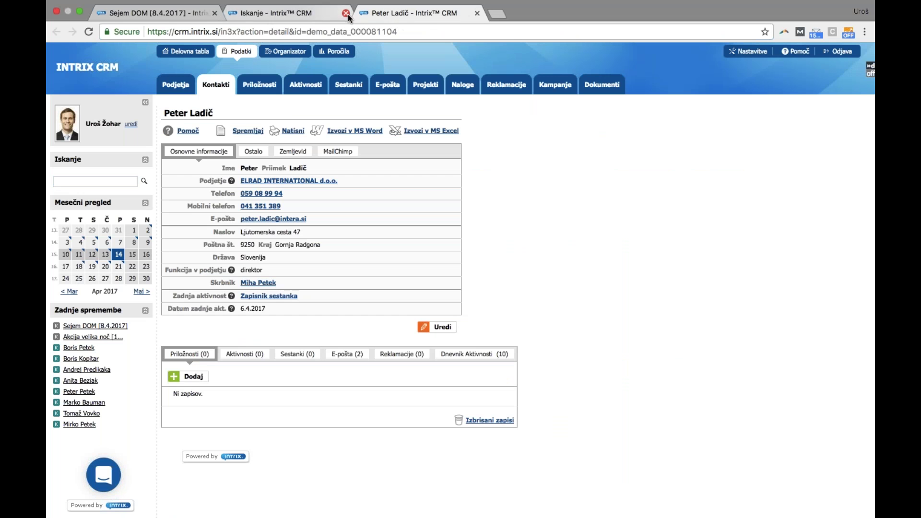
click(339, 154)
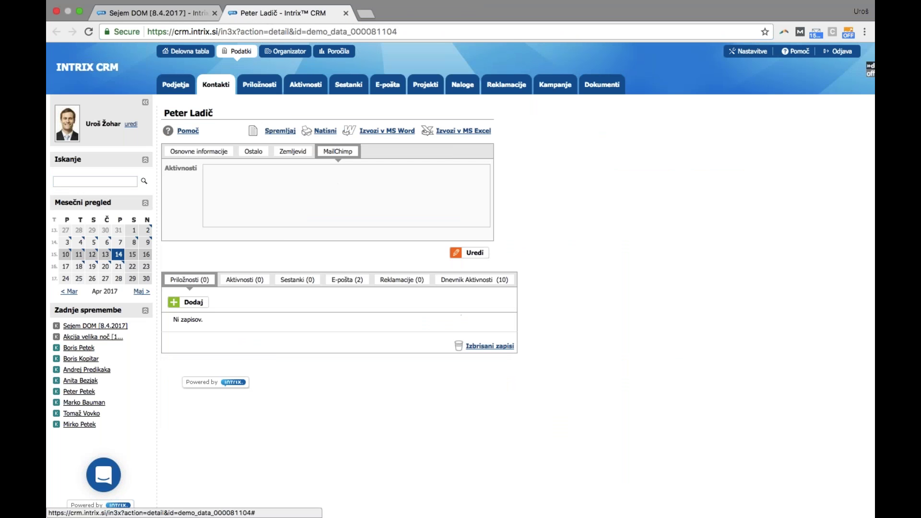
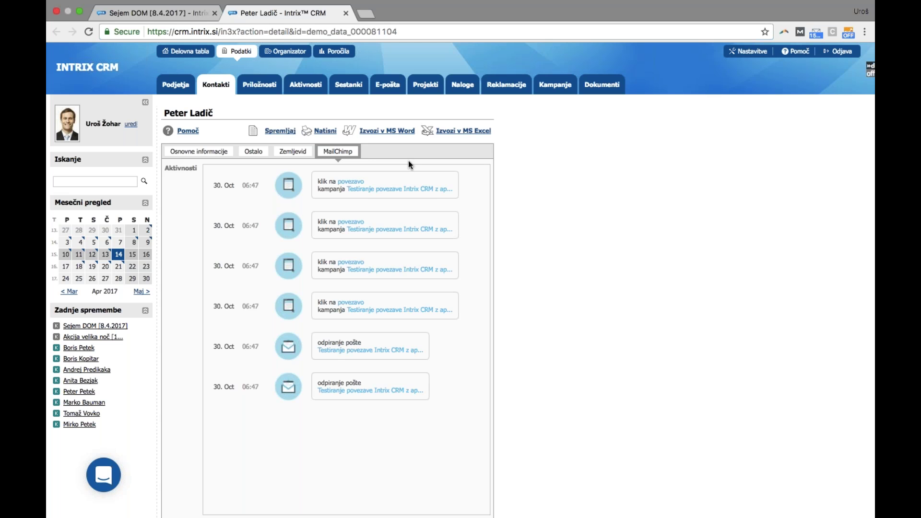
Go to the Projekti list and select the Montaža oken project
click(419, 91)
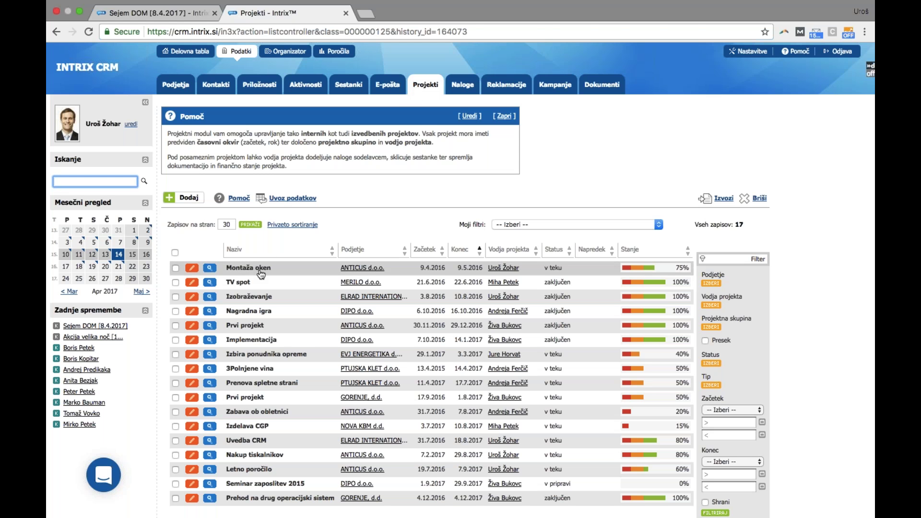
click(261, 271)
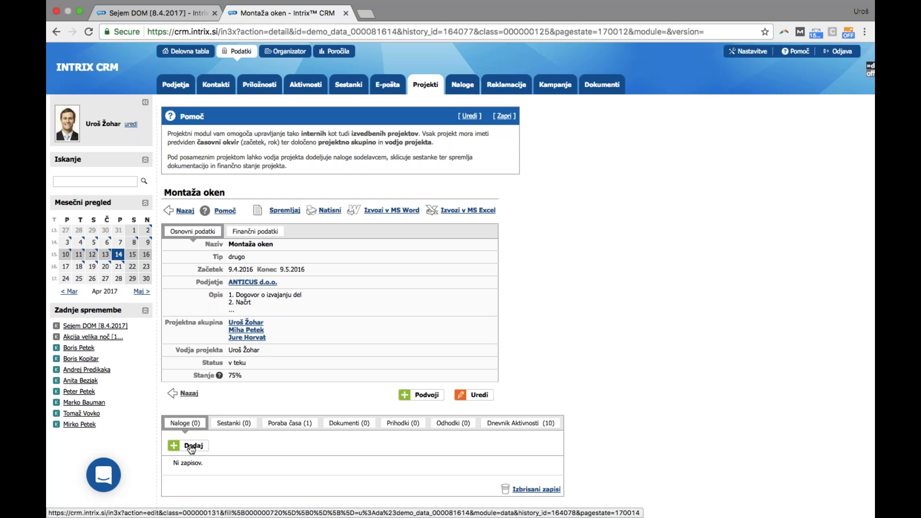
Scroll to the Montaža oken project's Naloge section and start a new task
scroll(192, 449, down, 1)
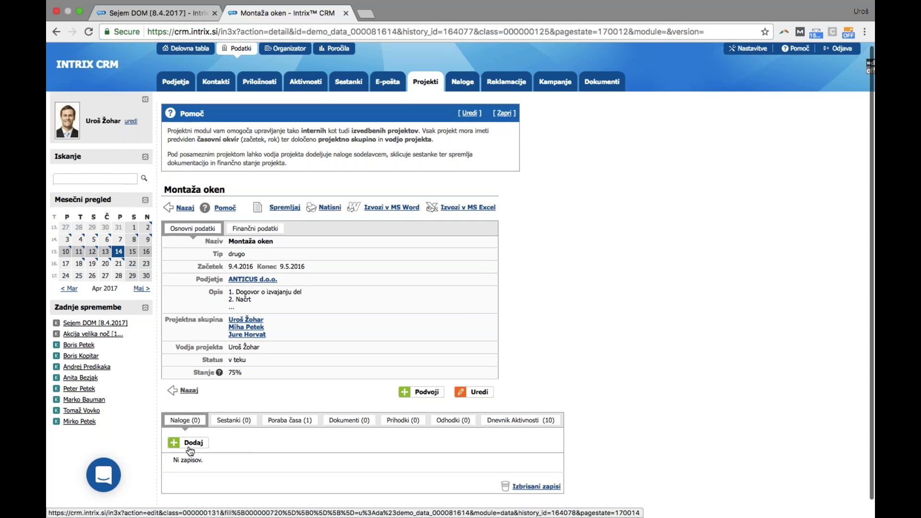
scroll(192, 449, down, 1)
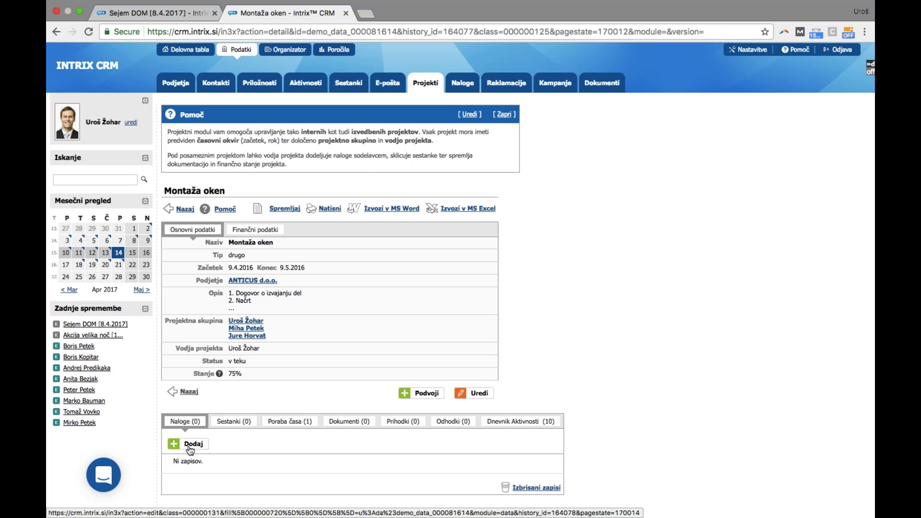
click(190, 446)
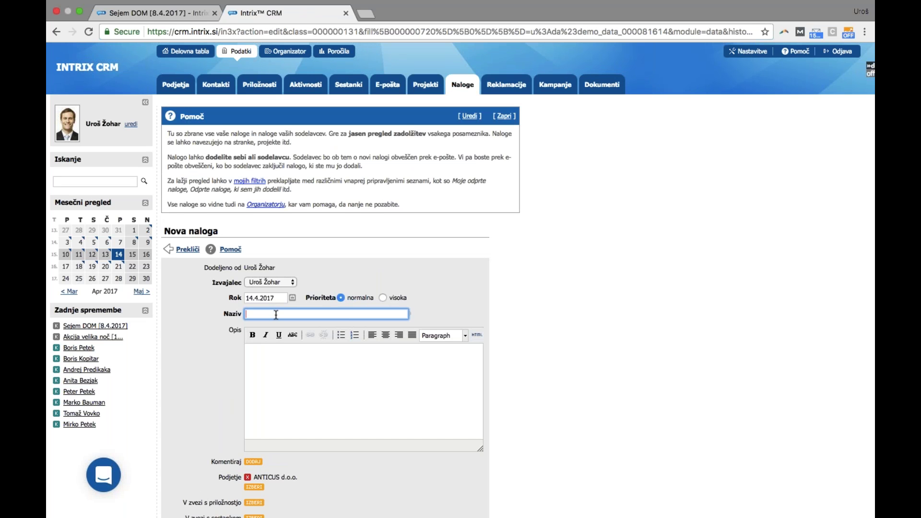
Add task 'Pripravi plan' with due date 20.4.2017 to Montaža oken
text(Pripravi )
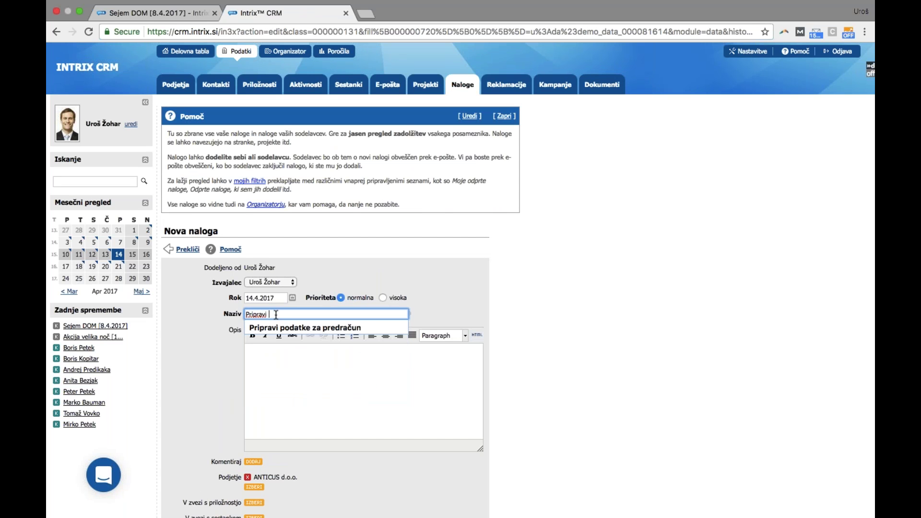
text(plan)
scroll(390, 302, down, 3)
click(292, 142)
click(362, 215)
scroll(363, 214, down, 1)
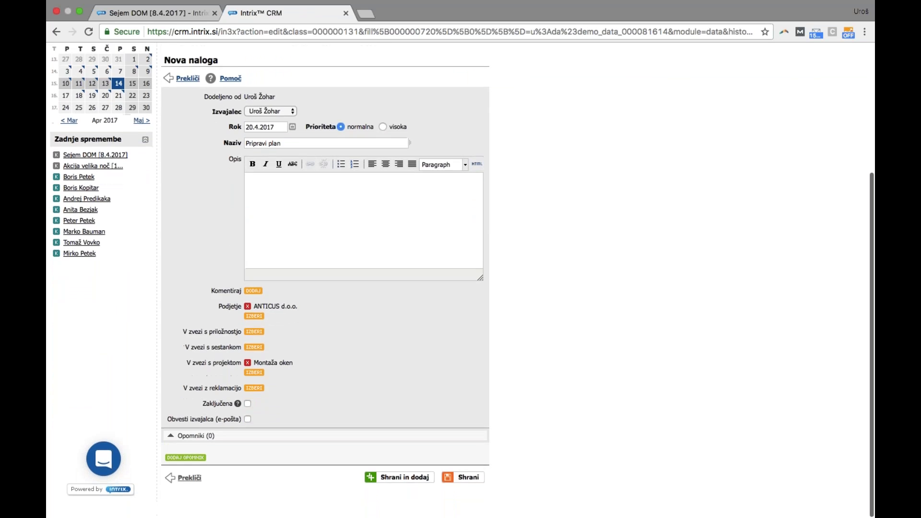
scroll(461, 275, up, 1)
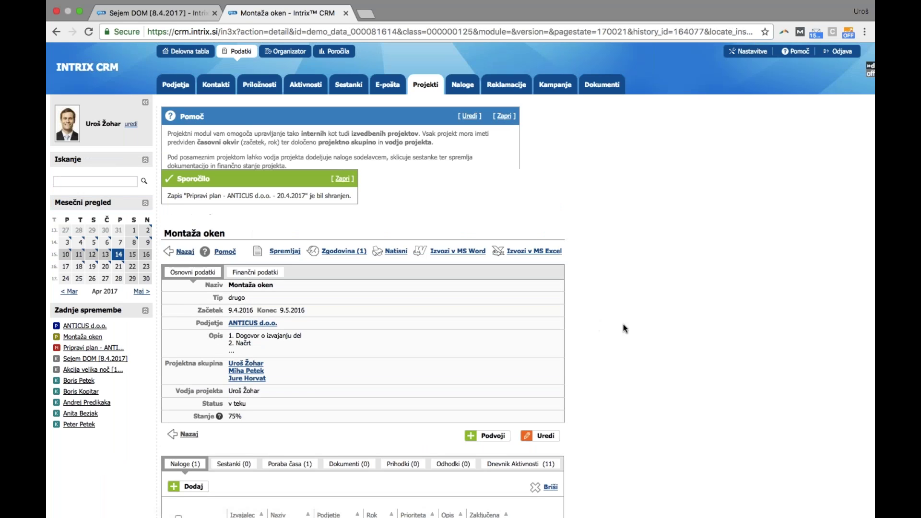
click(185, 407)
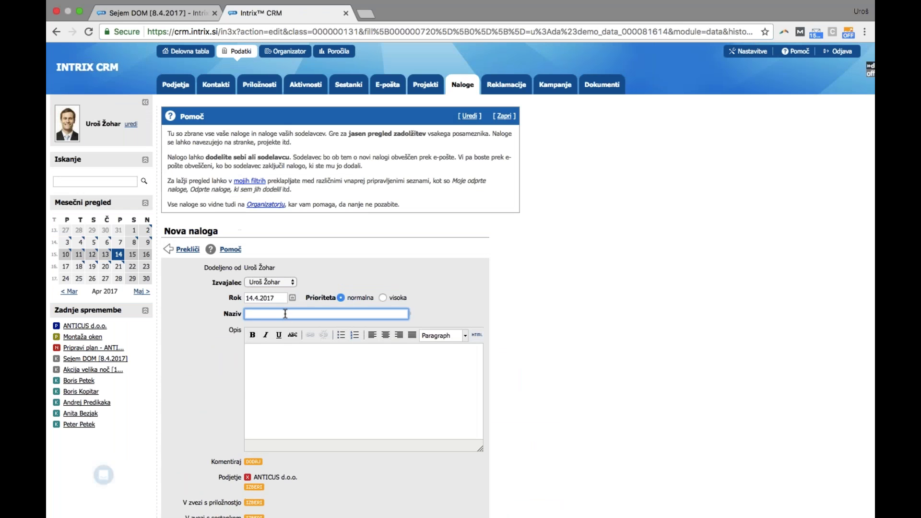
Save a second task 'Test' due 28.4.2017 on Montaža oken
text(Test)
click(292, 298)
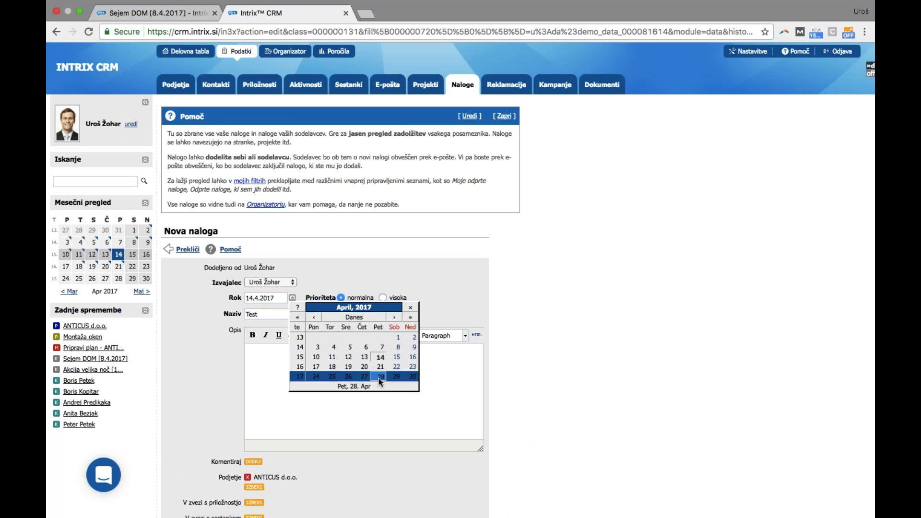
click(380, 376)
scroll(511, 413, down, 5)
scroll(511, 413, down, 2)
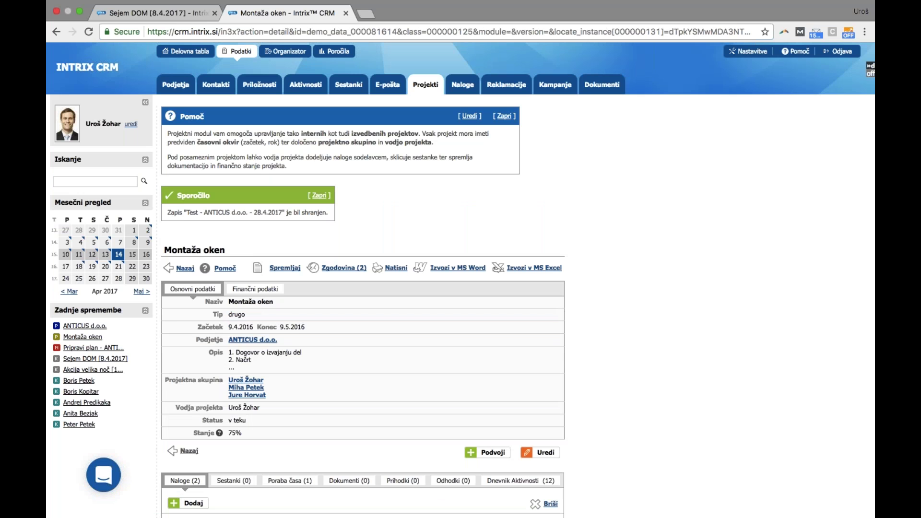
scroll(612, 358, down, 1)
click(545, 424)
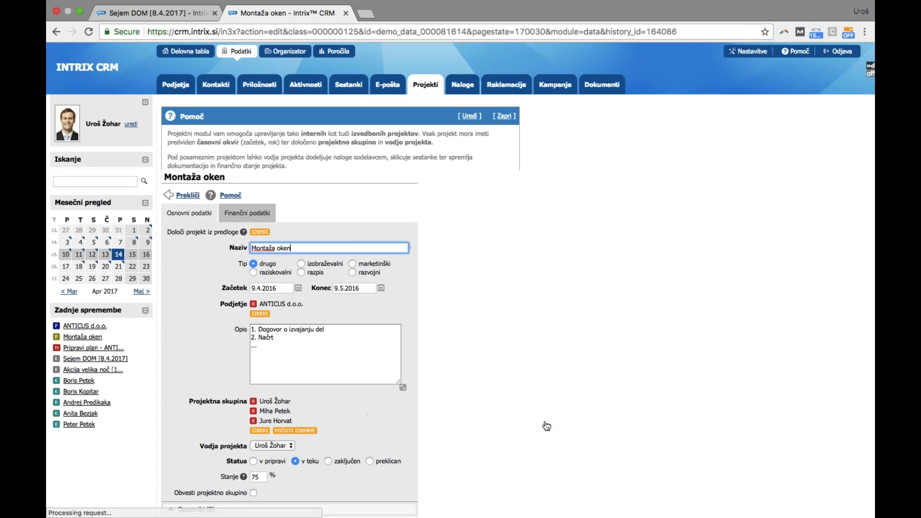
click(426, 91)
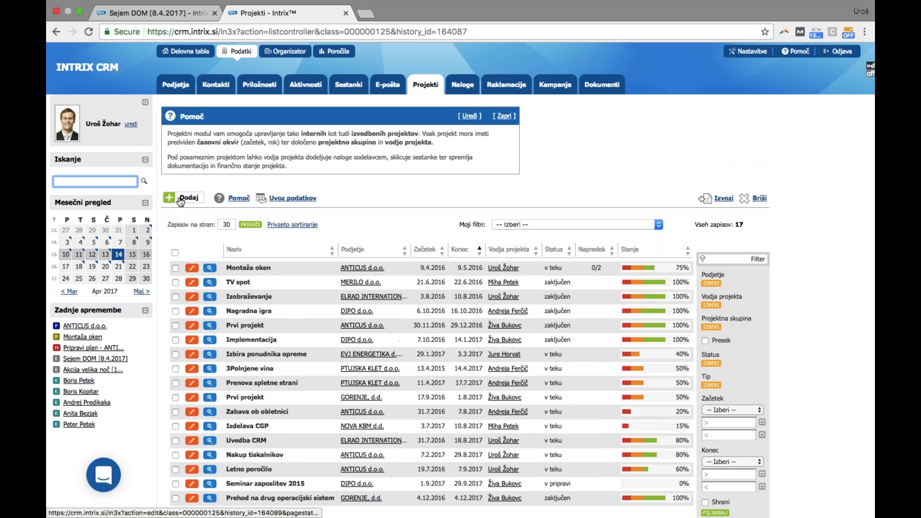
Begin a new project form using the 'Testni vzorec projektov' template
click(181, 200)
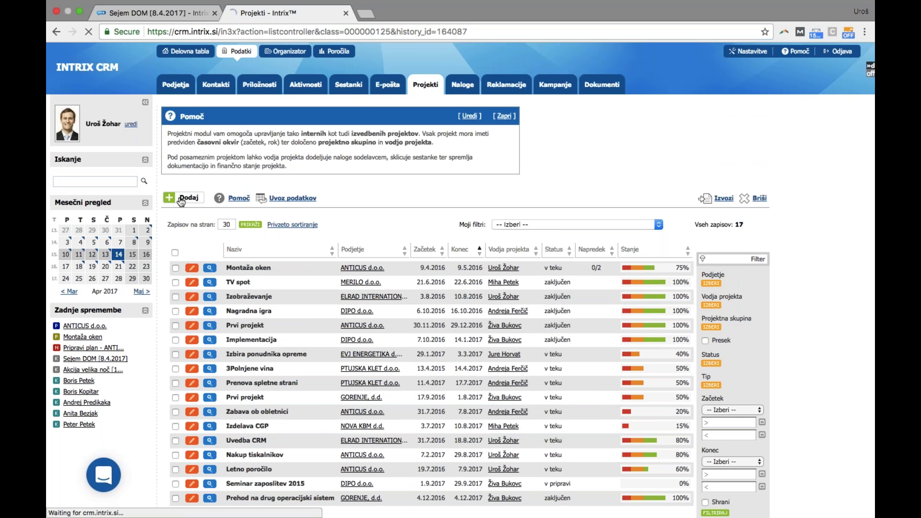
click(260, 247)
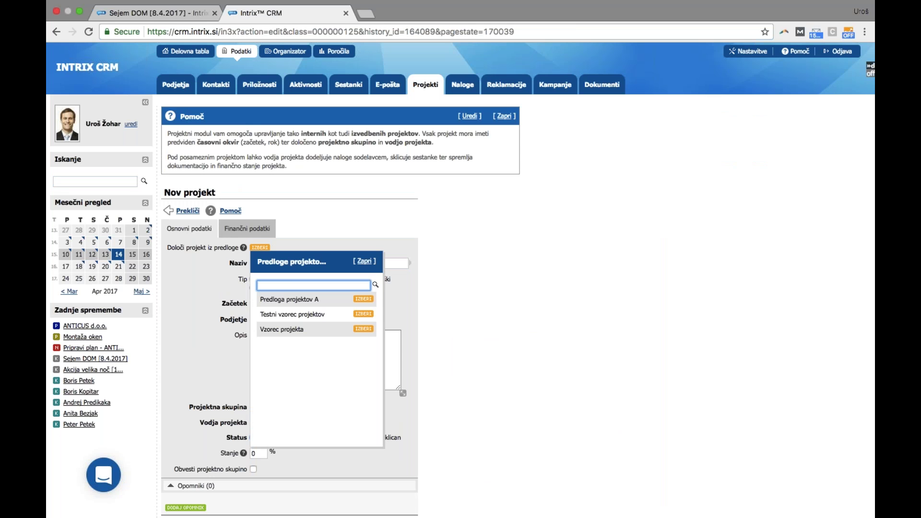
click(363, 313)
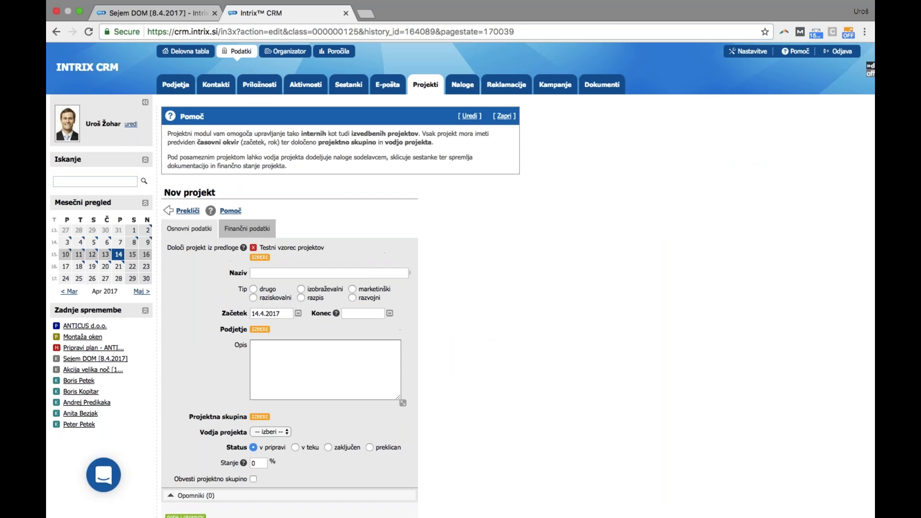
Name the new project 'Sejem' and choose a team member as project leader
triple_click(288, 273)
text(Sejem)
click(432, 298)
scroll(431, 298, down, 3)
click(277, 388)
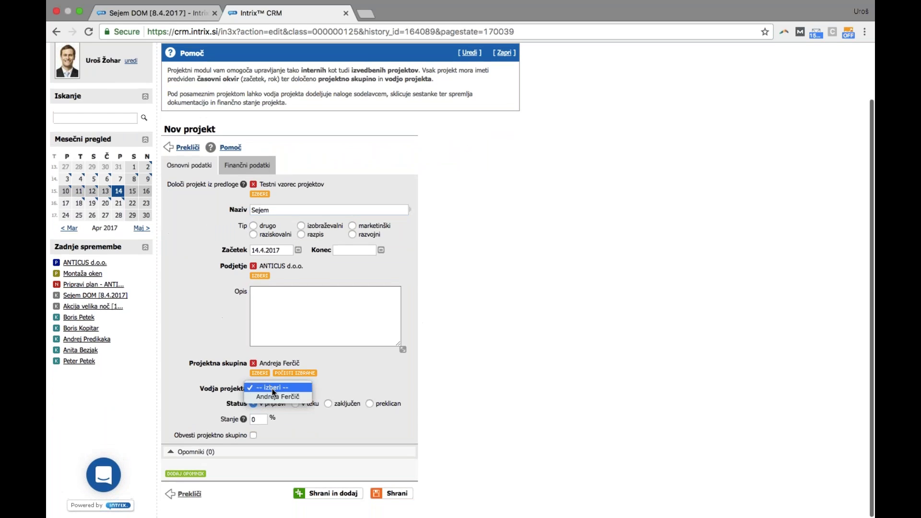
click(278, 397)
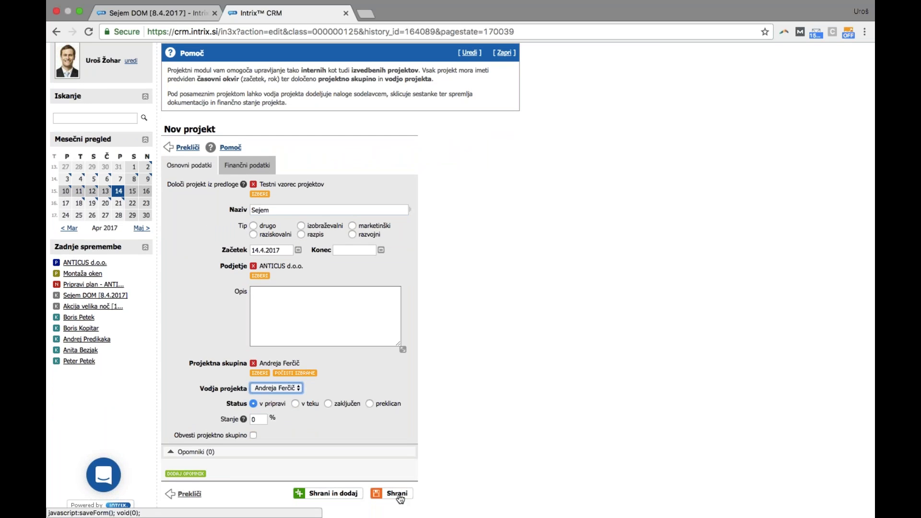
Set the project end date to 28.4.2017 and save the project
click(400, 497)
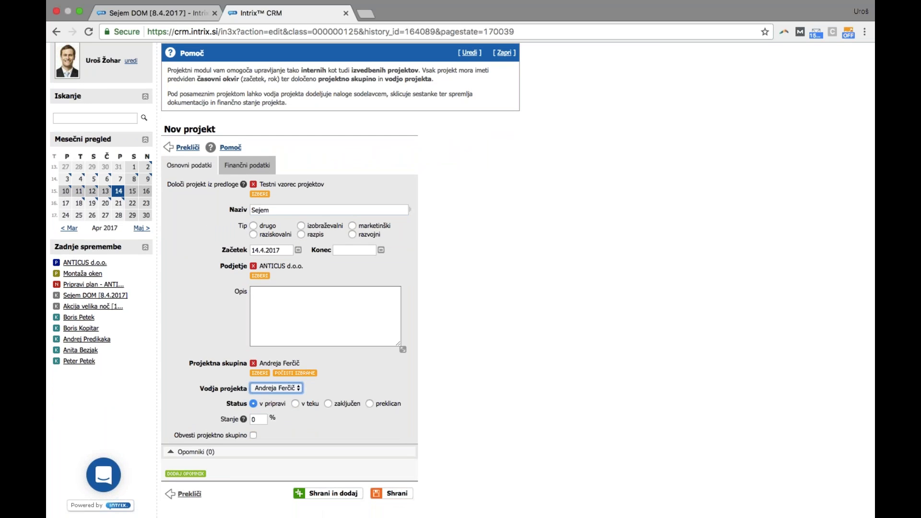
click(387, 495)
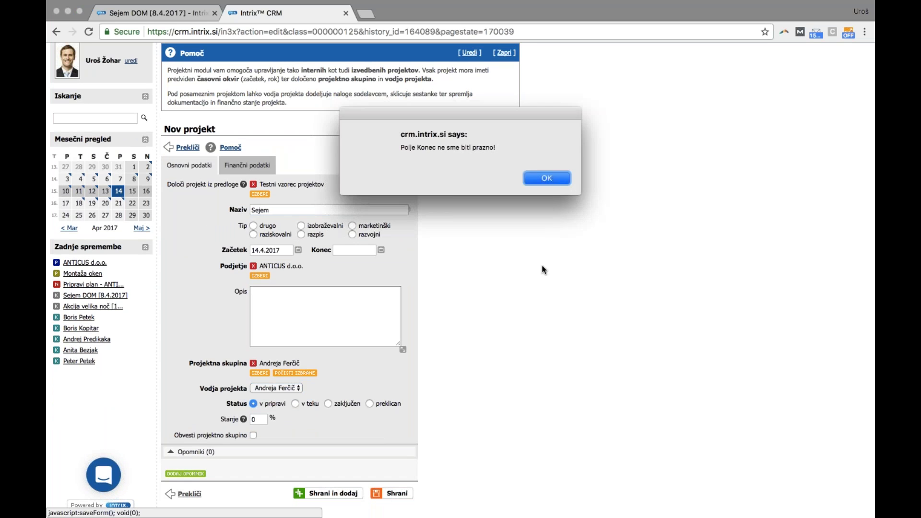
click(532, 176)
click(380, 250)
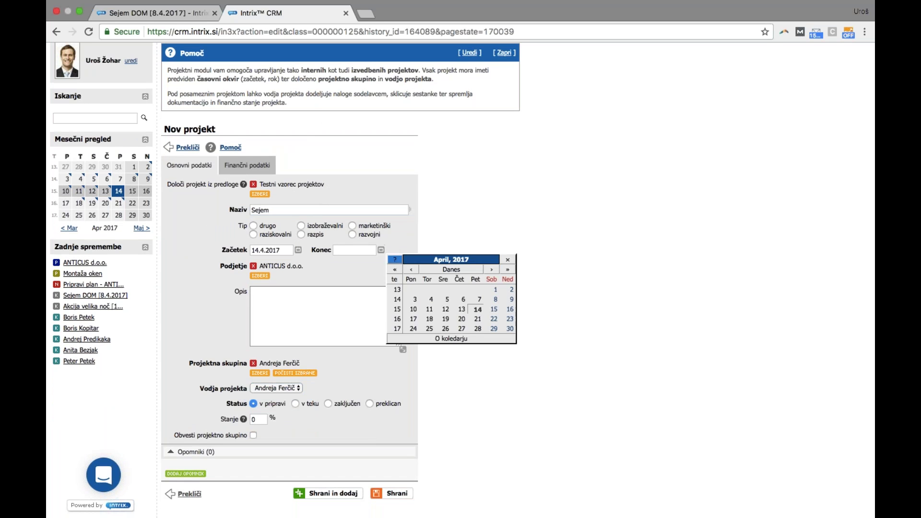
click(476, 330)
click(402, 494)
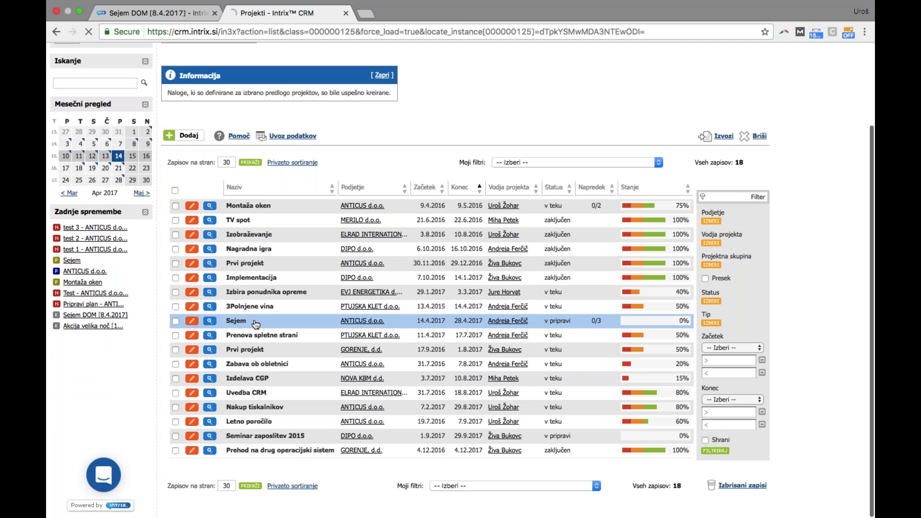
click(236, 321)
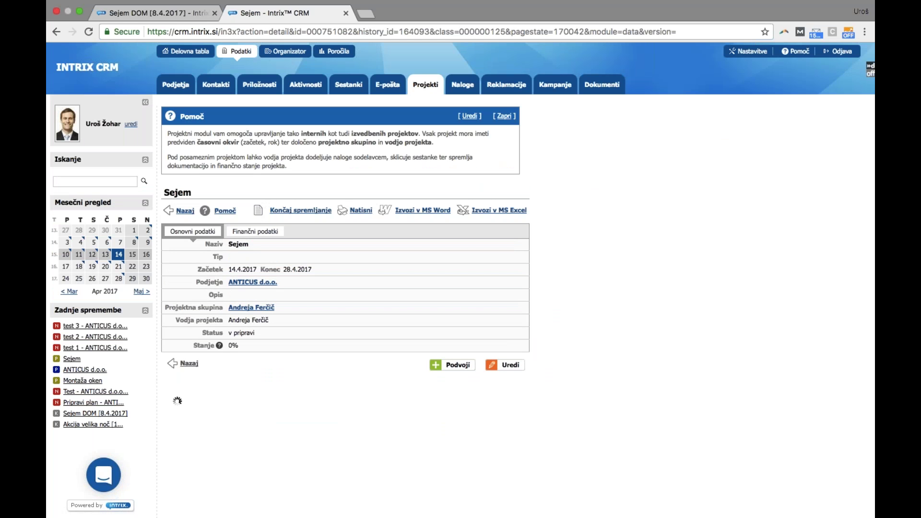
Review the Sejem project's three generated tasks, test 1 to test 3
scroll(276, 400, down, 2)
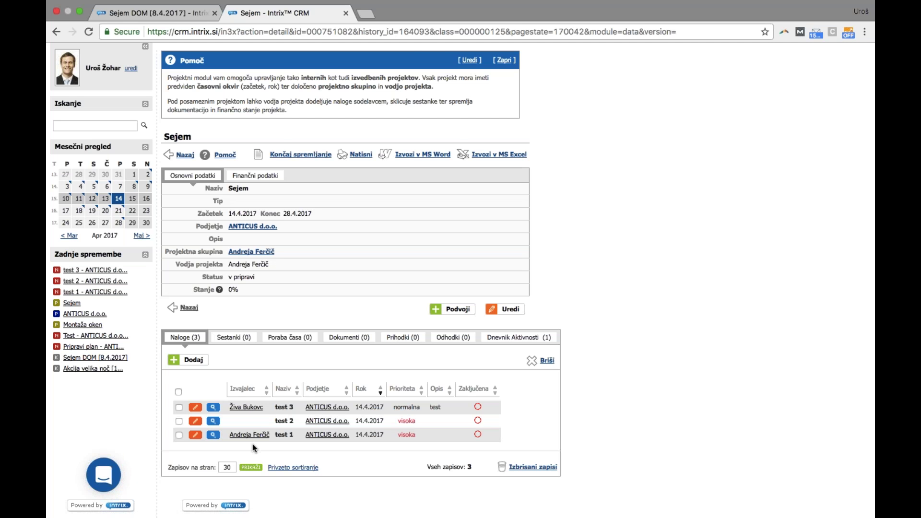
scroll(597, 395, up, 2)
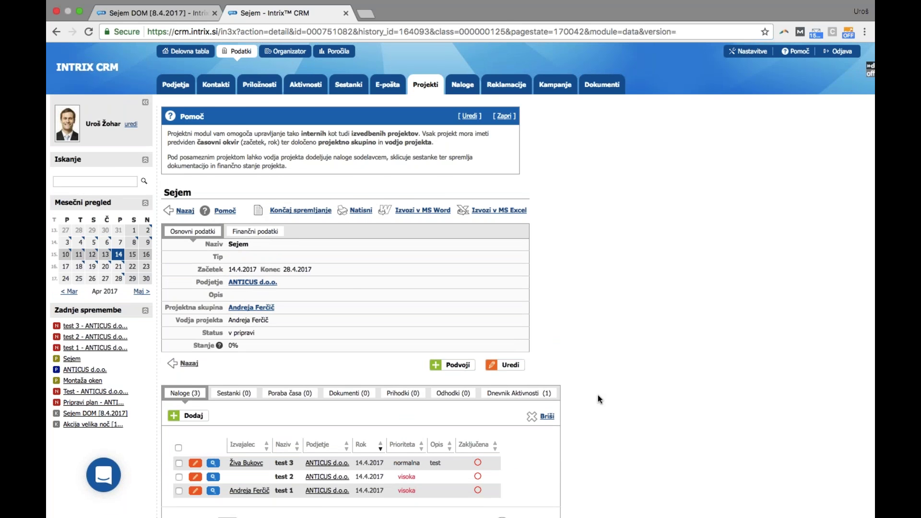
super+click(748, 51)
Check the three task templates of 'Testni vzorec projektov' under Šifranti > Predloge projektov
click(417, 13)
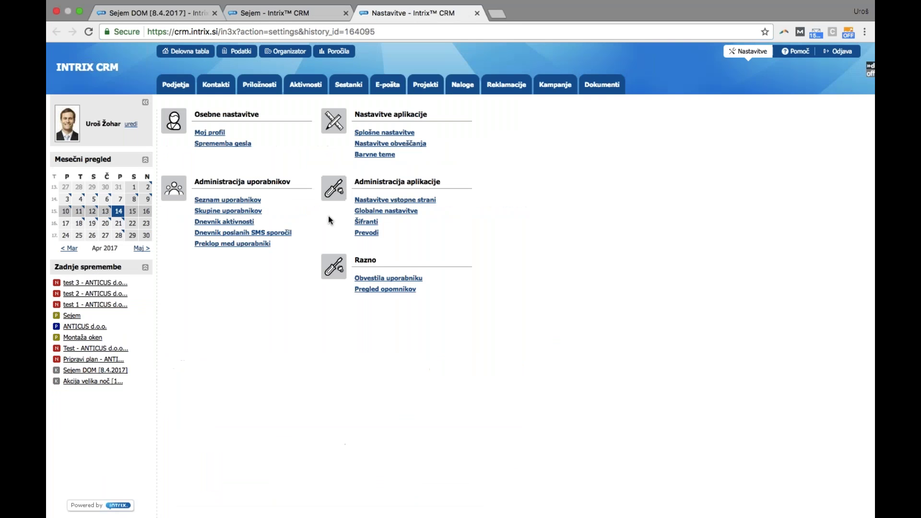
click(369, 221)
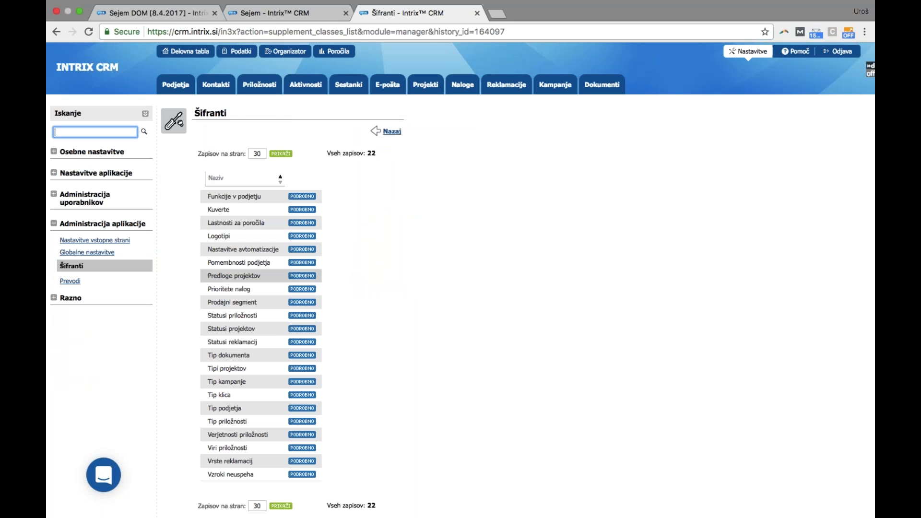
click(294, 277)
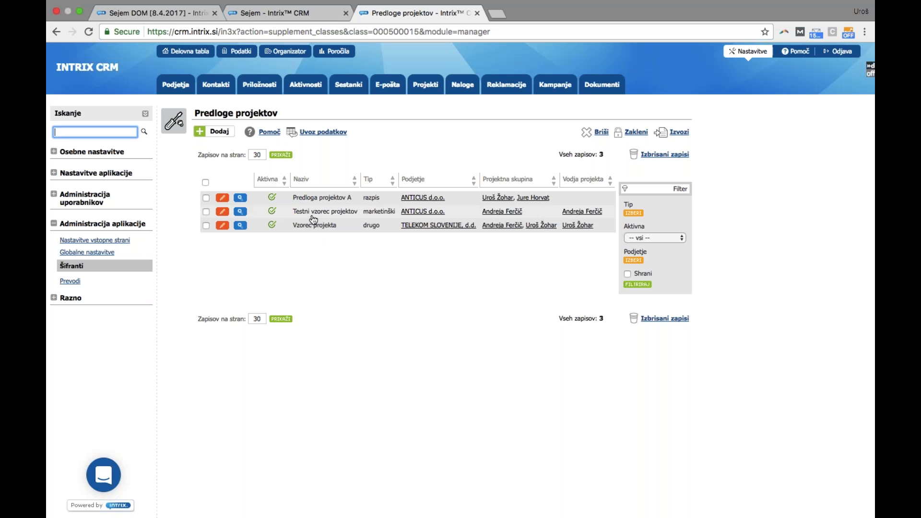
click(312, 215)
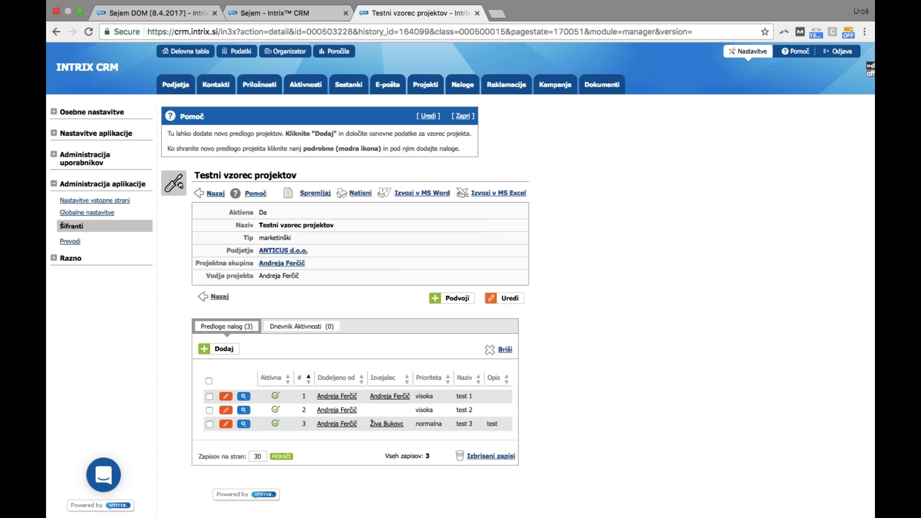
click(264, 13)
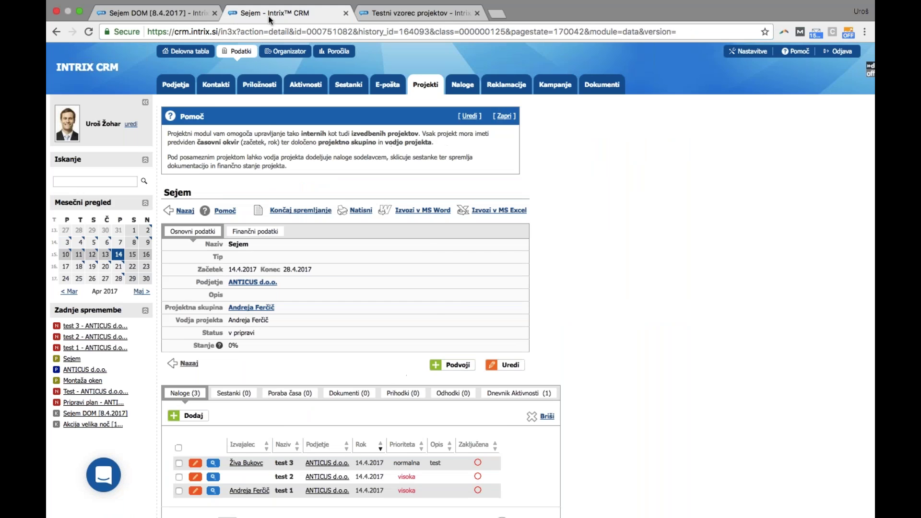
View the Sejem project's Sestanki, Poraba časa and Dokumenti tabs, all empty
scroll(426, 231, down, 2)
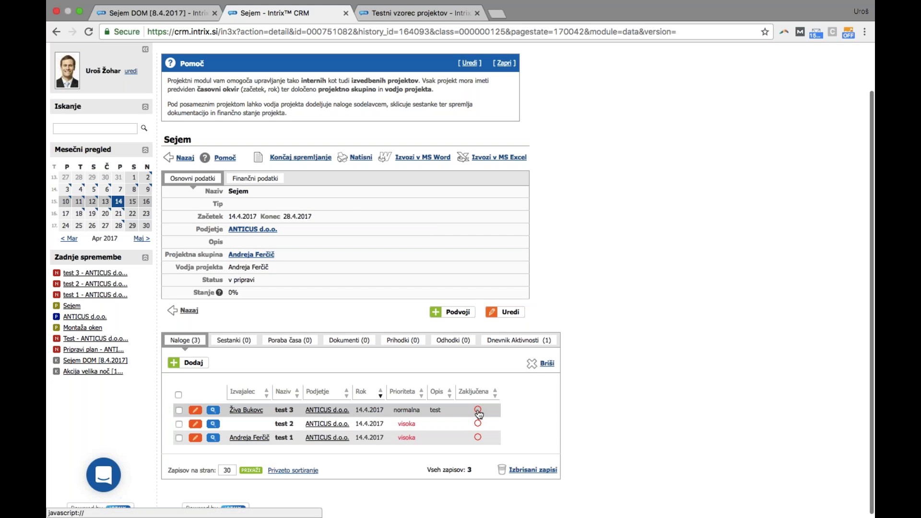
click(227, 342)
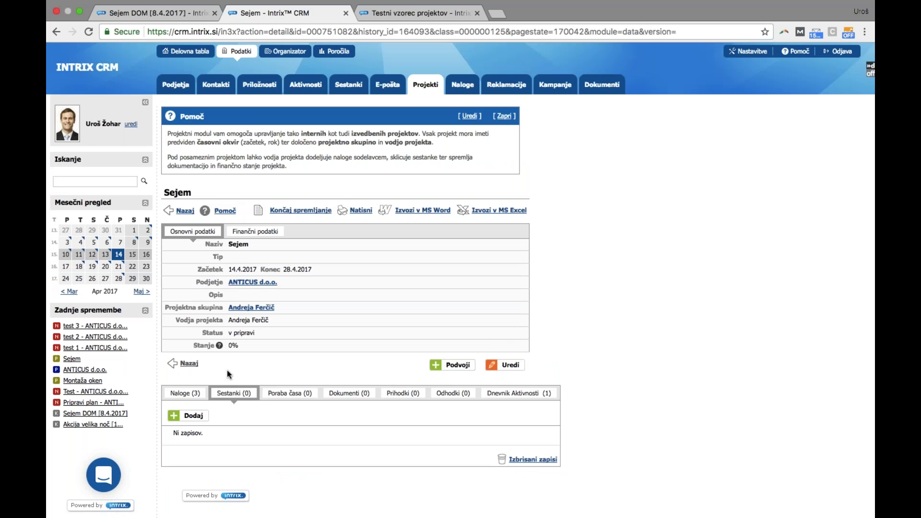
click(283, 393)
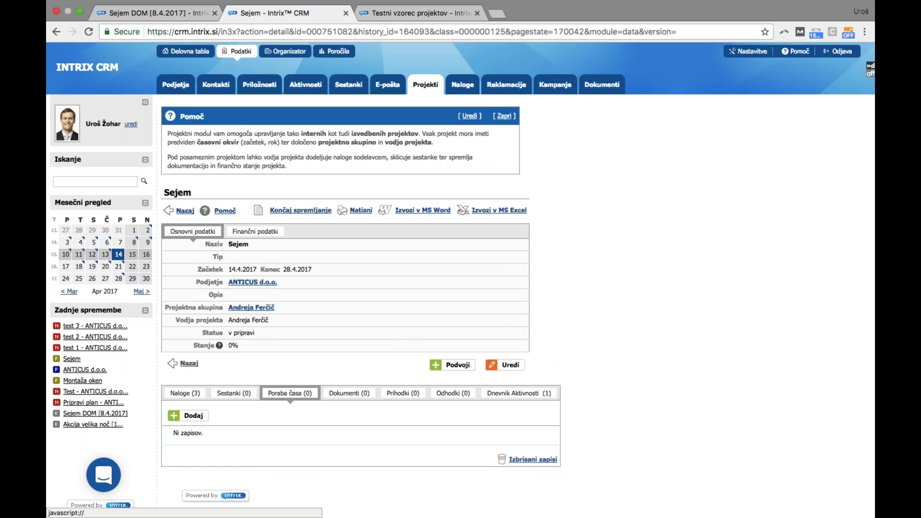
click(349, 393)
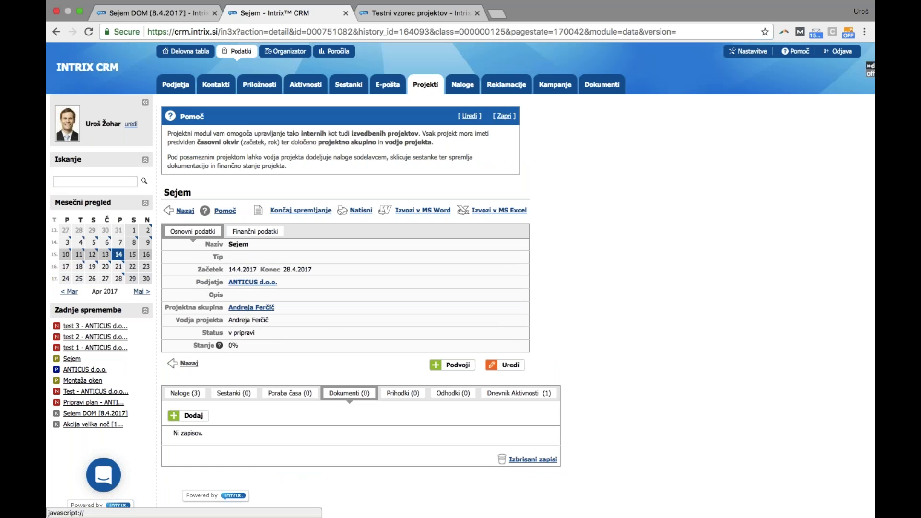